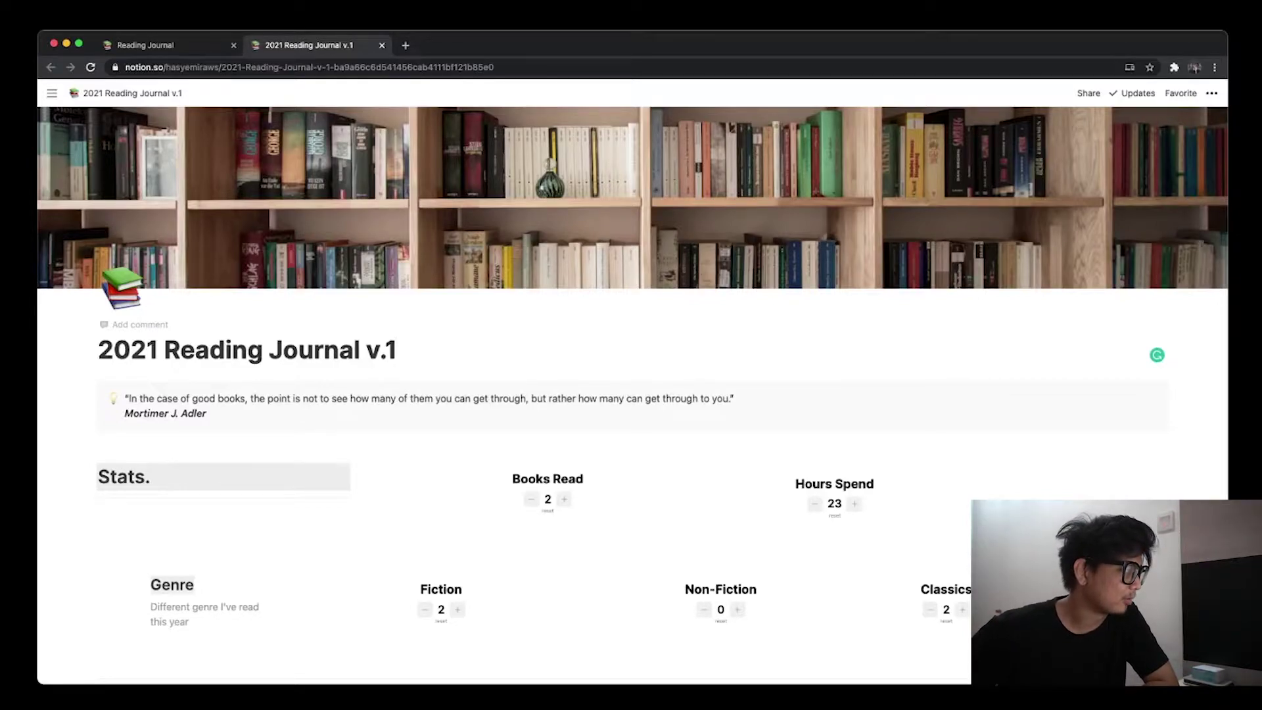
# Review the 2021 Reading Journal v.1 page, covering its stats, genre counters, monthly plan, Book List and Reading Logs
pyautogui.scroll(-5, 598, 394)
pyautogui.scroll(-3, 598, 394)
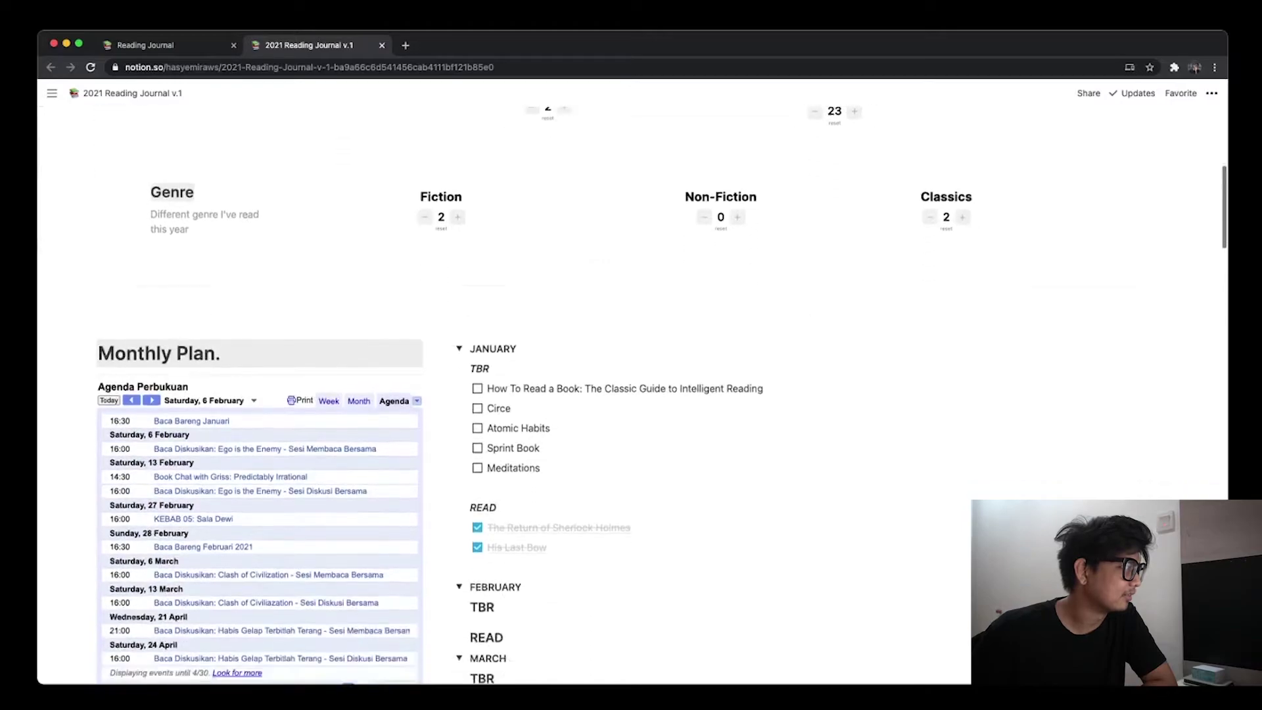
pyautogui.scroll(-2, 598, 394)
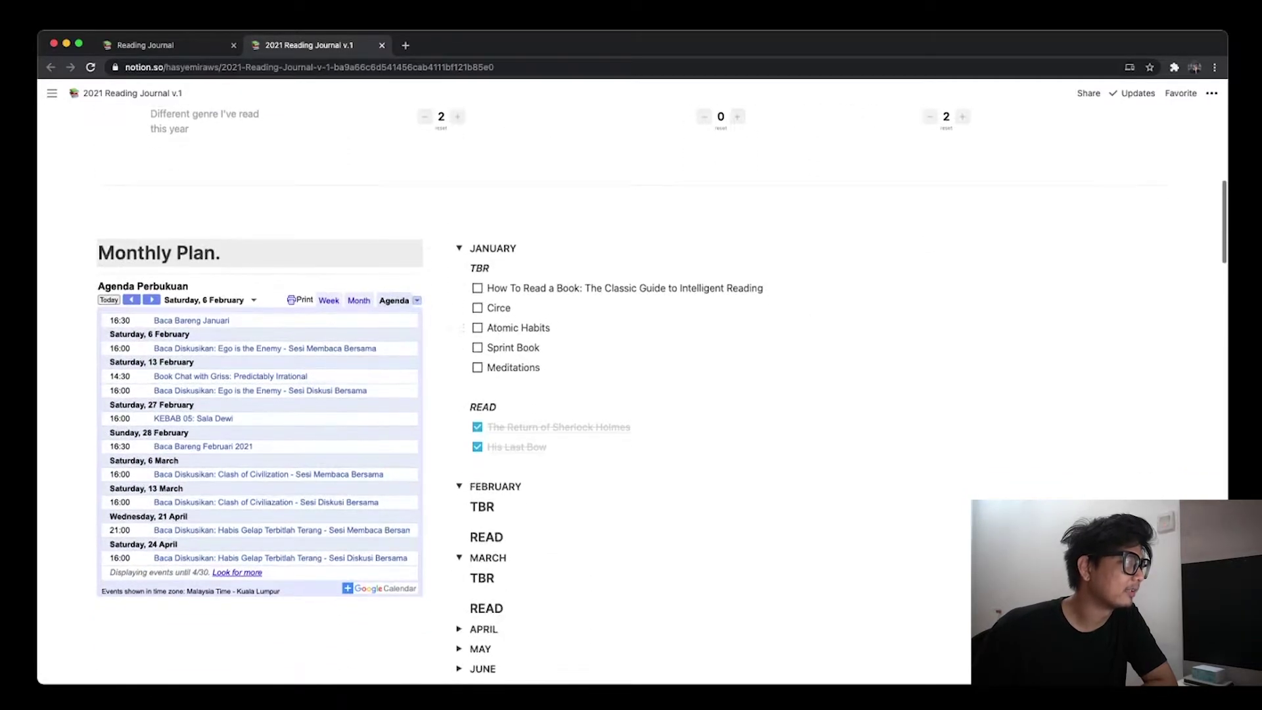
pyautogui.scroll(-3, 598, 394)
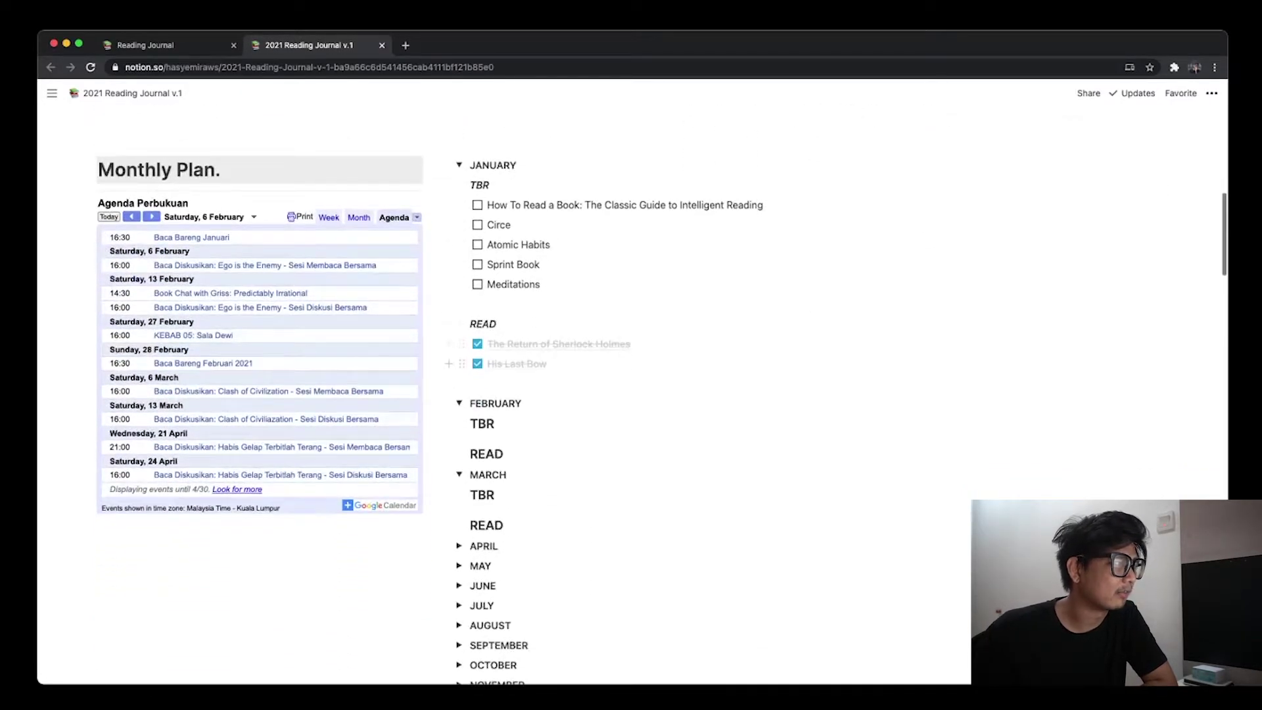
pyautogui.scroll(-15, 598, 394)
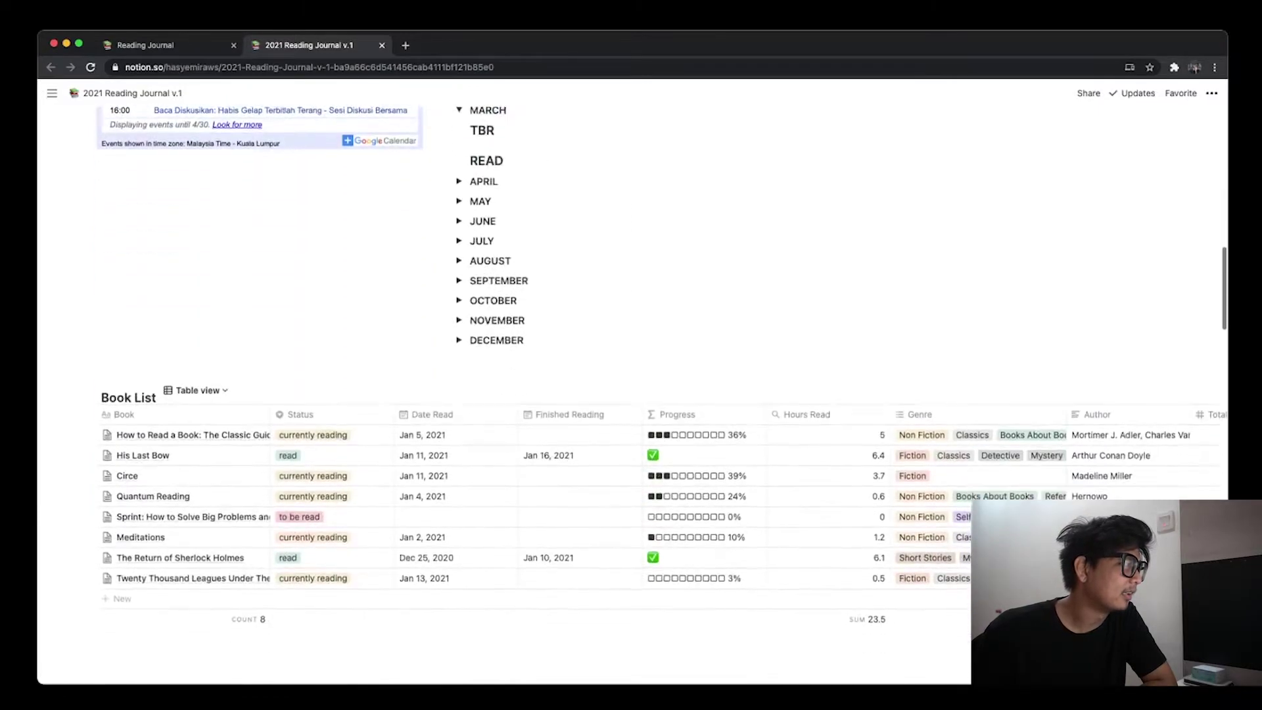
pyautogui.scroll(6, 236, 394)
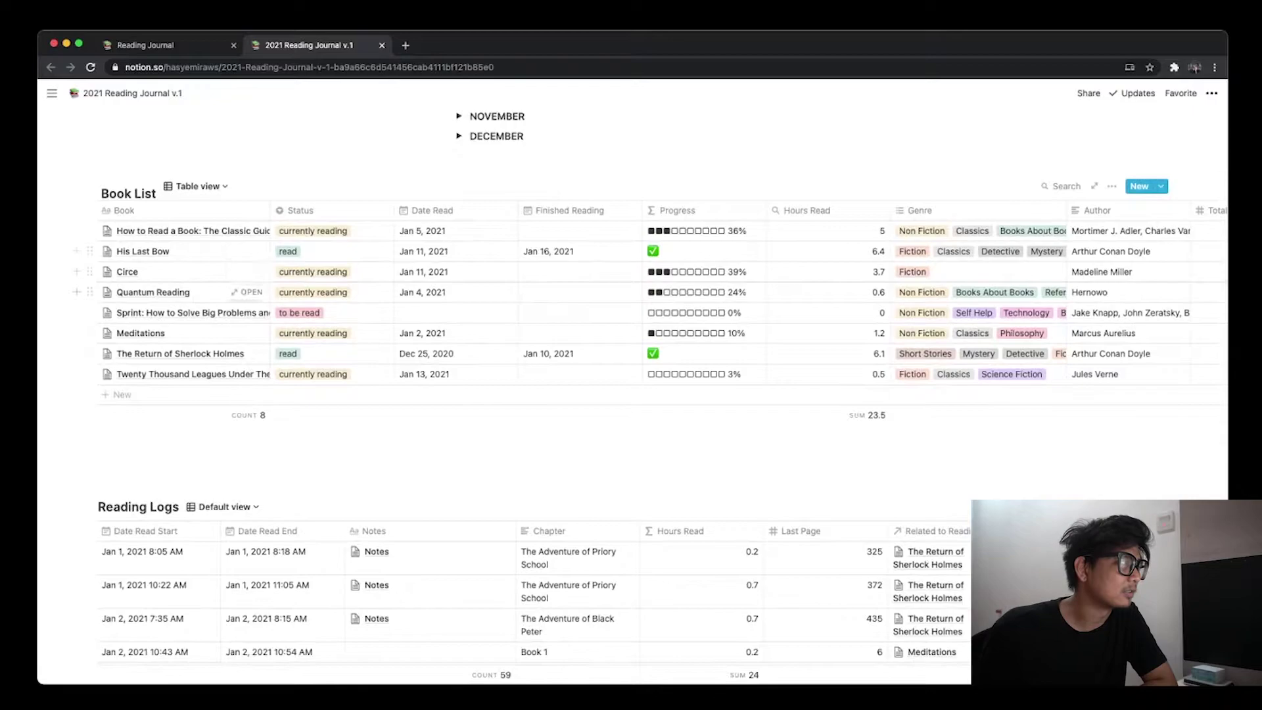
pyautogui.scroll(-4, 250, 314)
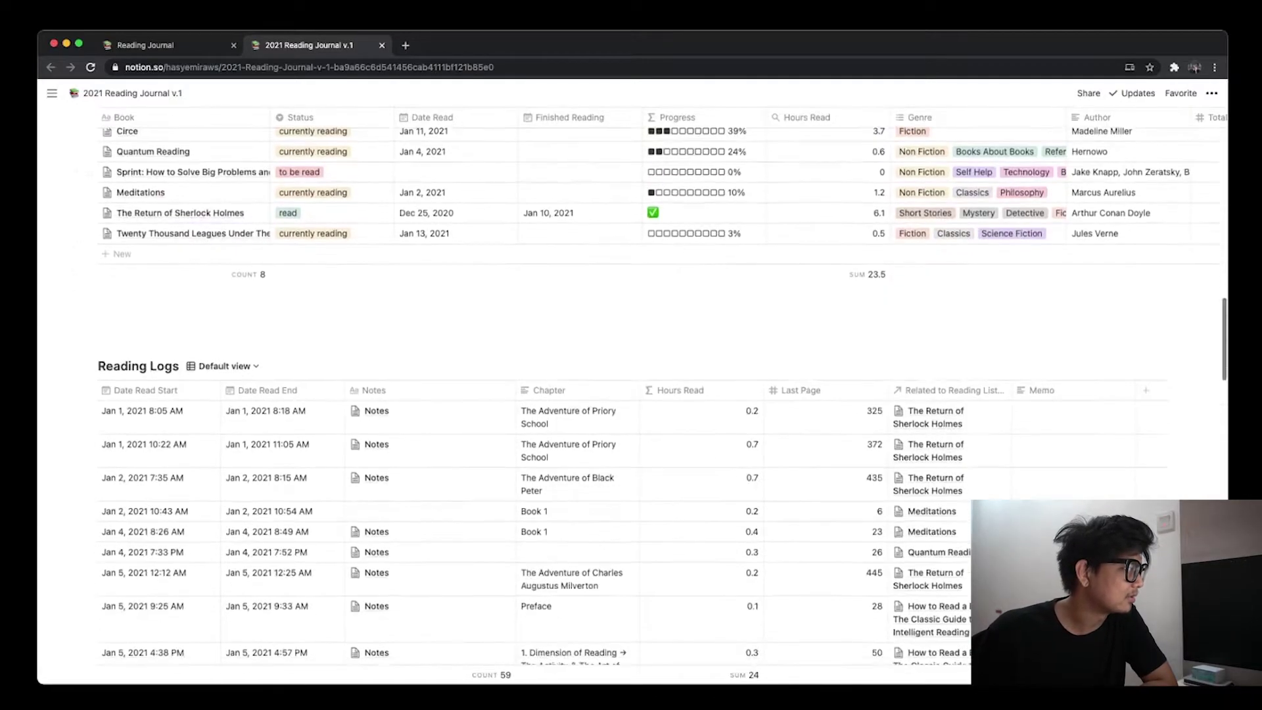
pyautogui.scroll(-6, 499, 322)
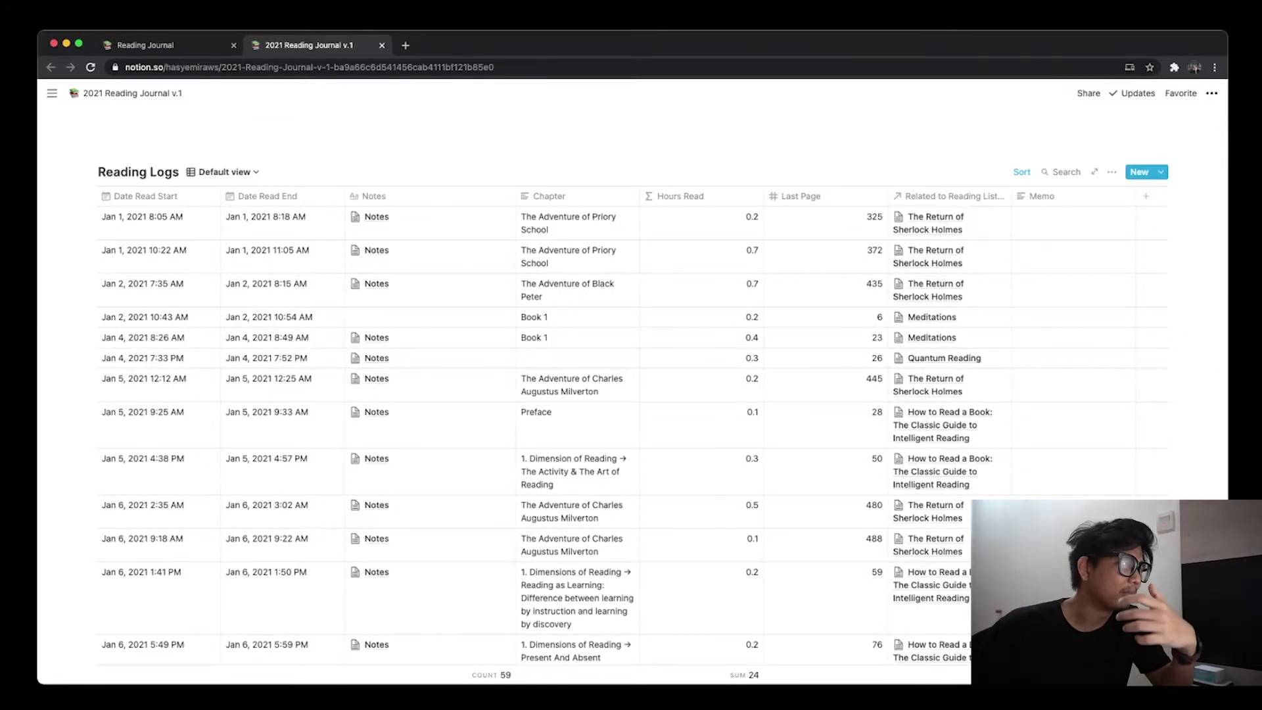
pyautogui.scroll(8, 658, 394)
pyautogui.scroll(-4, 657, 394)
pyautogui.scroll(-3, 630, 394)
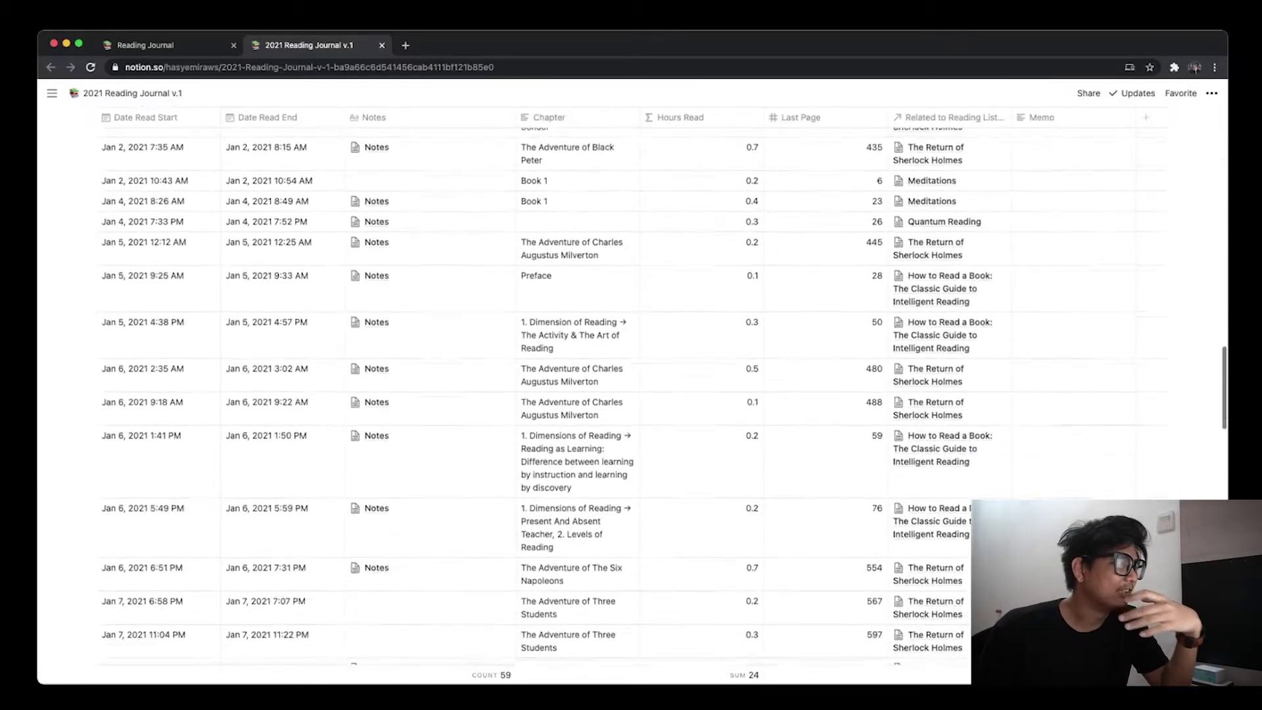
pyautogui.scroll(15, 631, 394)
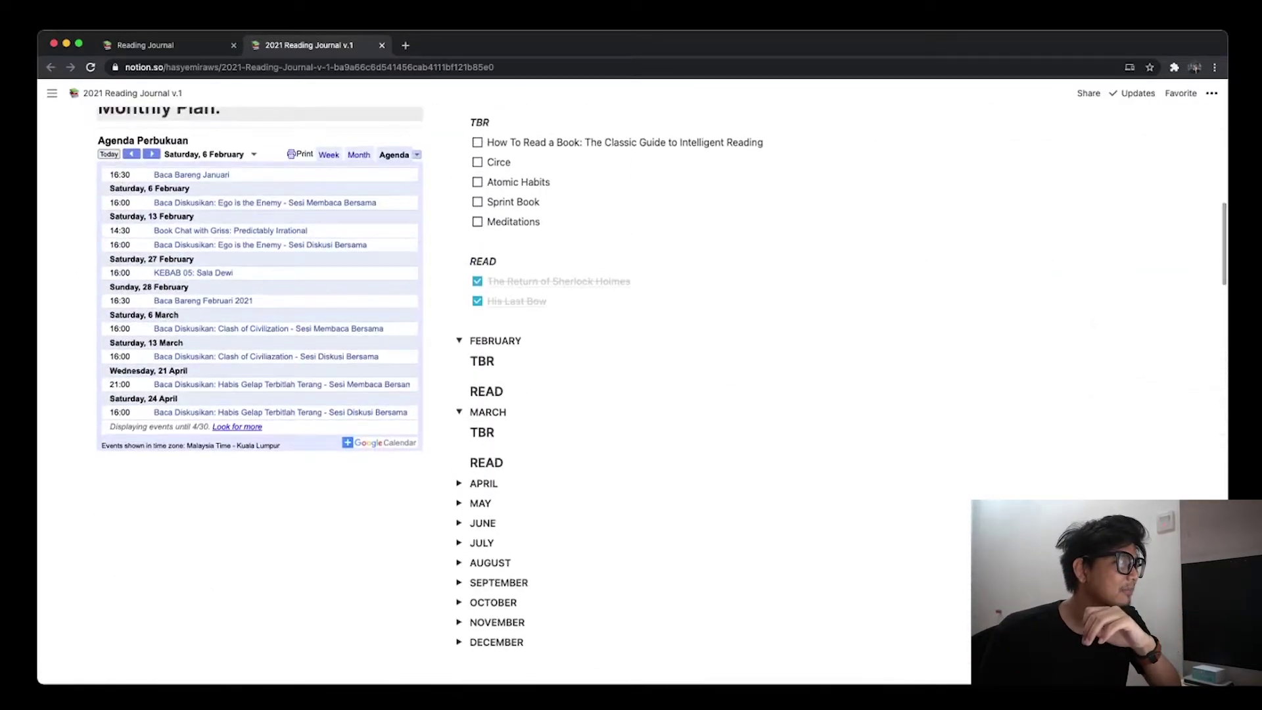
pyautogui.scroll(10, 631, 394)
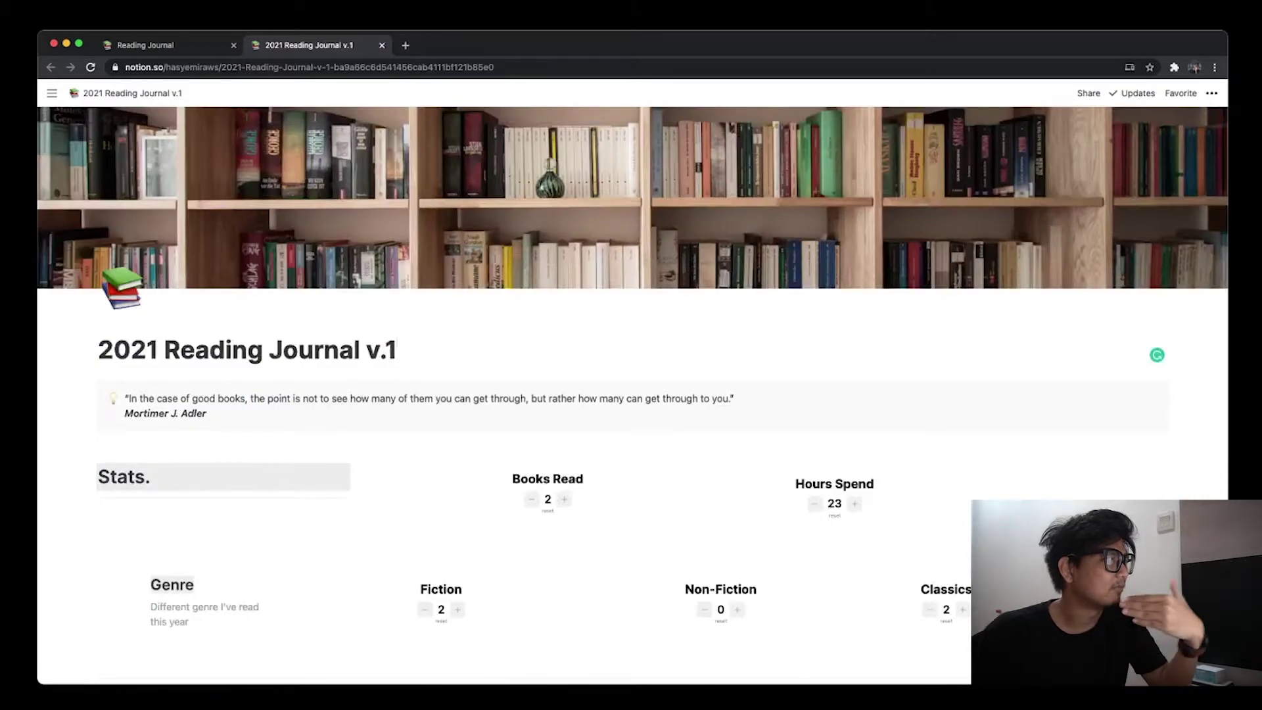
# Switch to the newer Reading Journal page and look over its 2021 stats, Bookish Calendar, TBR, current reads and monthly reads
pyautogui.hotkey('ctrl', 'shift', 'Tab')
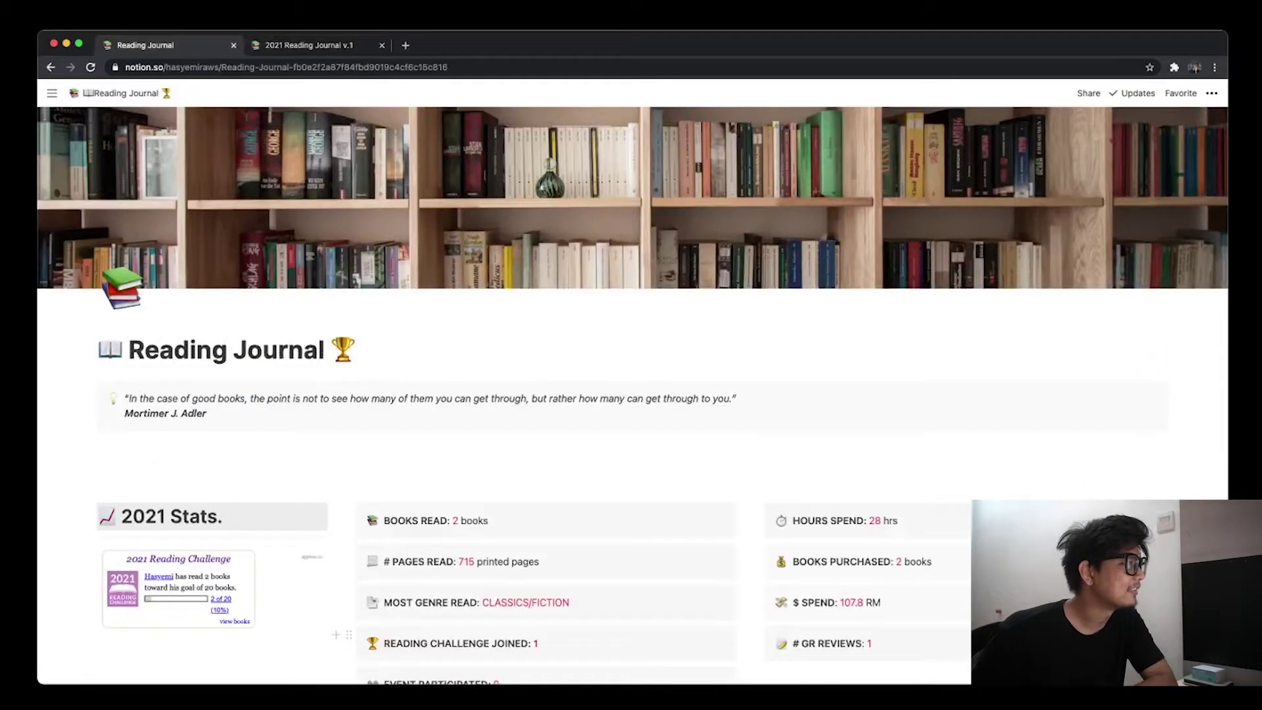
pyautogui.scroll(-10, 630, 395)
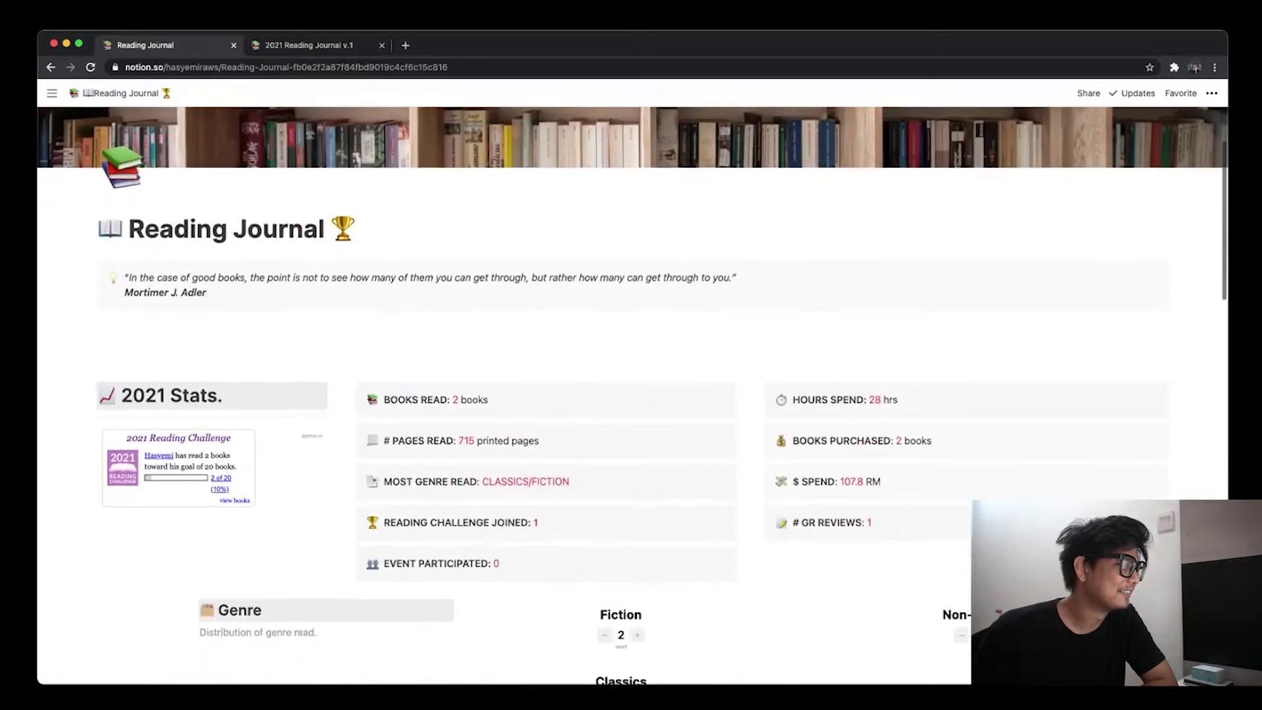
pyautogui.scroll(-8, 631, 394)
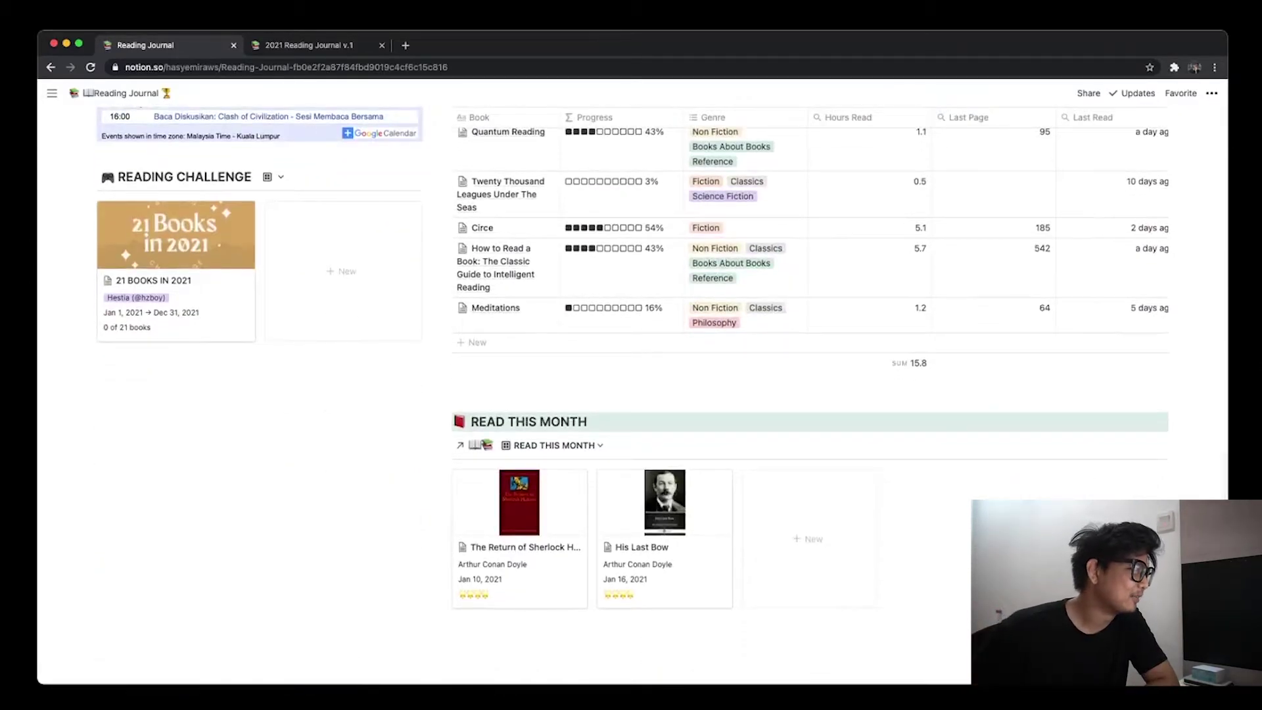
pyautogui.scroll(20, 631, 395)
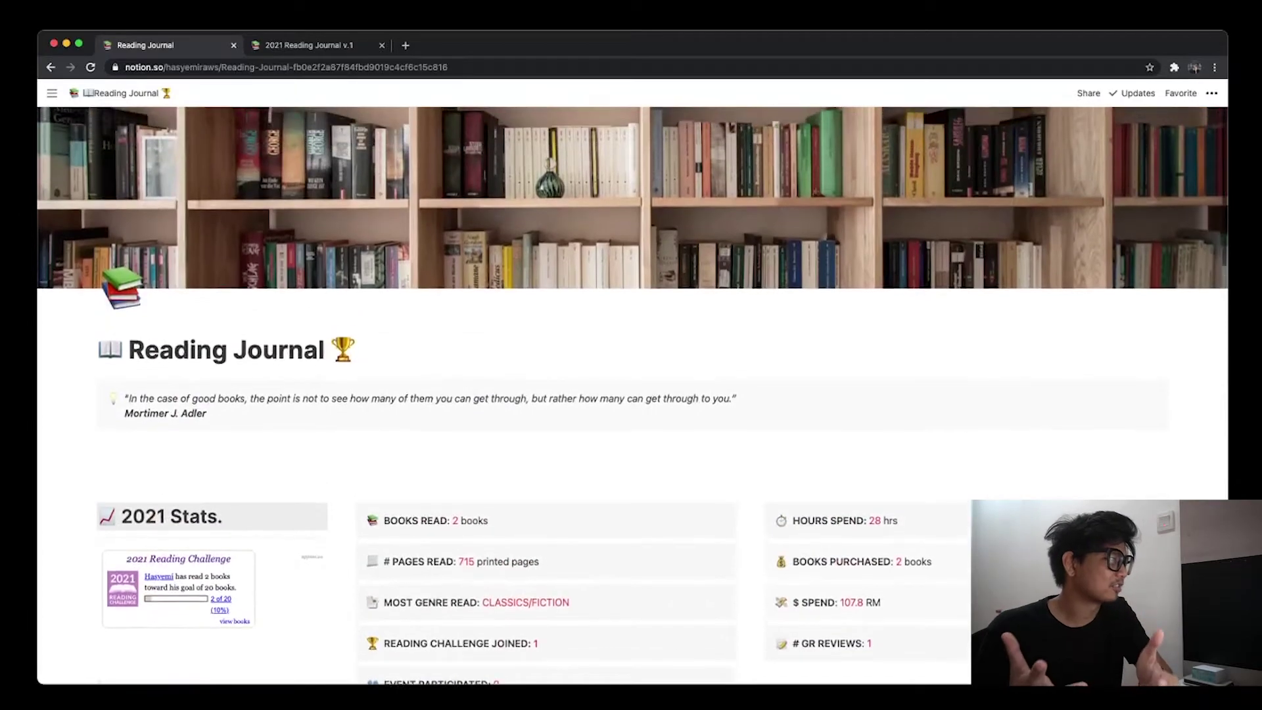
pyautogui.scroll(-5, 631, 394)
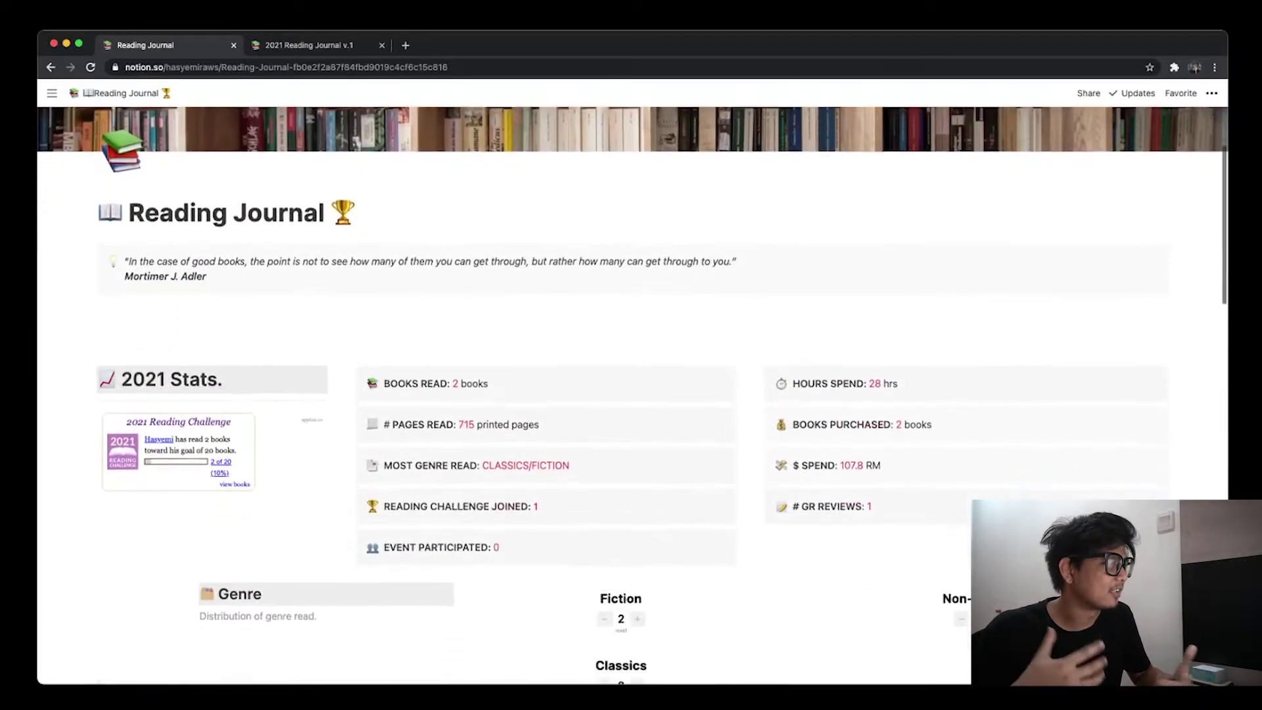
pyautogui.scroll(-2, 631, 394)
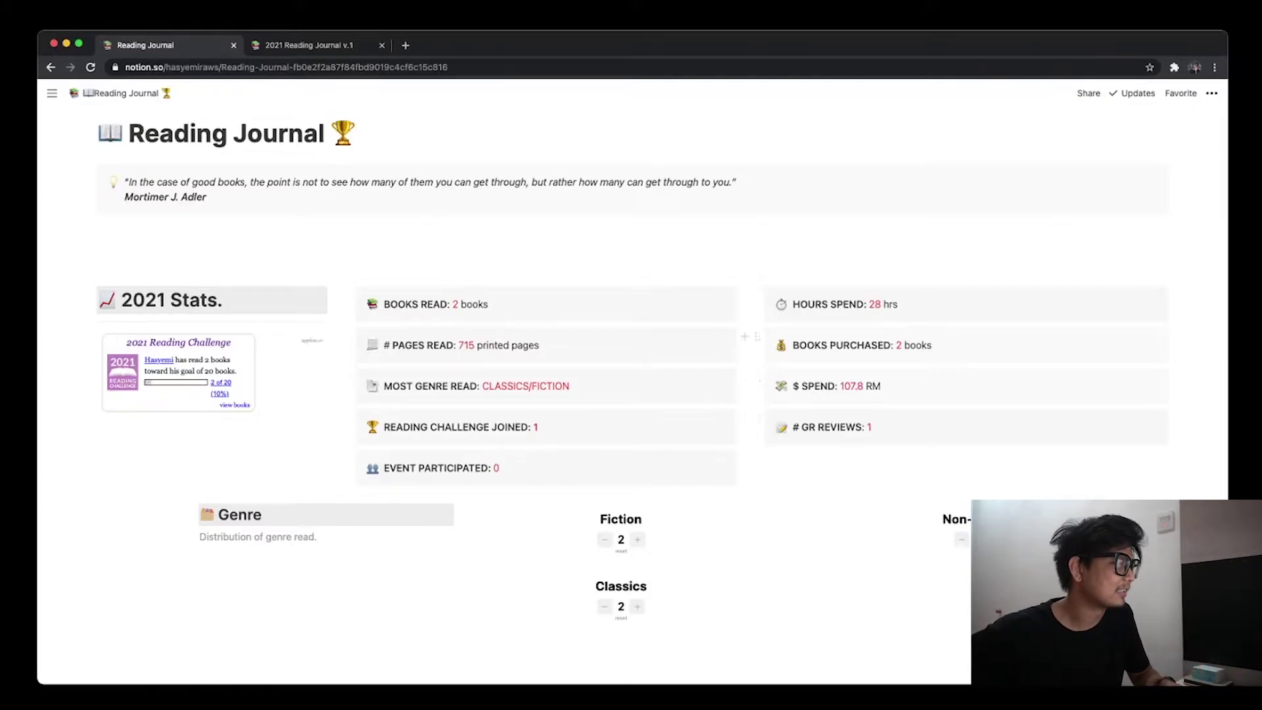
pyautogui.scroll(-10, 662, 370)
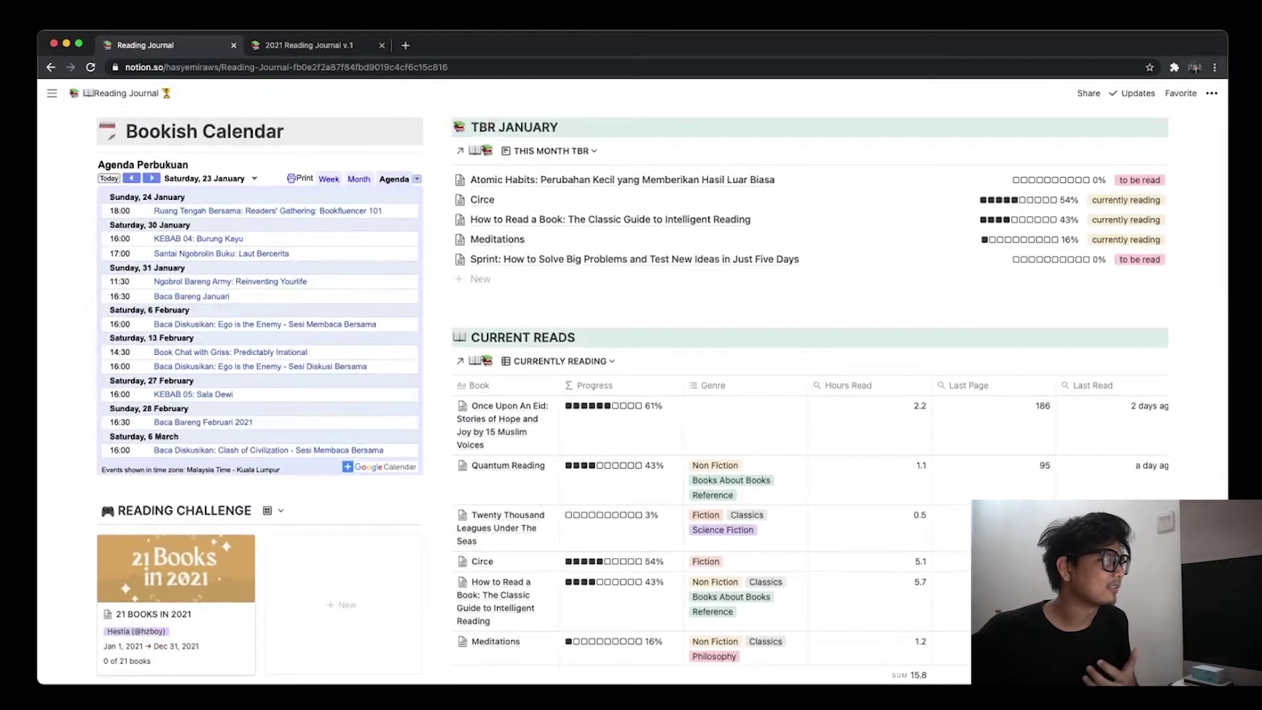
pyautogui.scroll(1, 633, 399)
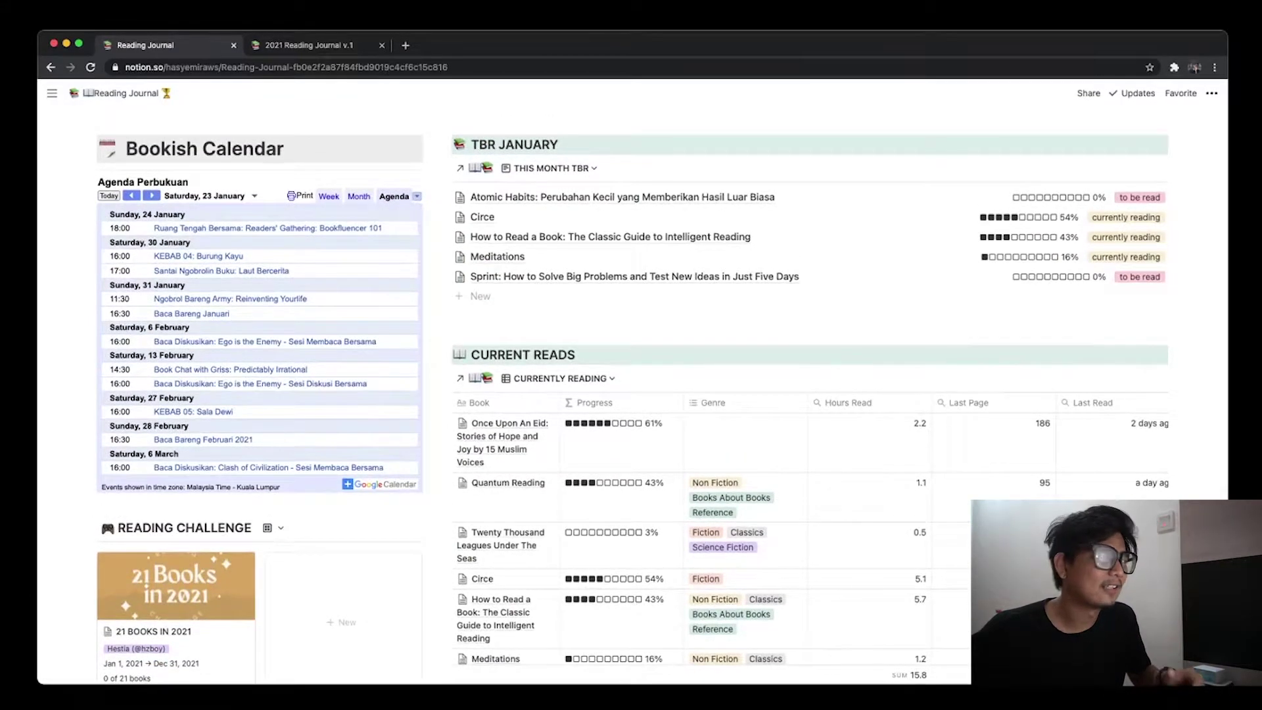
pyautogui.scroll(-10, 197, 378)
pyautogui.scroll(15, 630, 394)
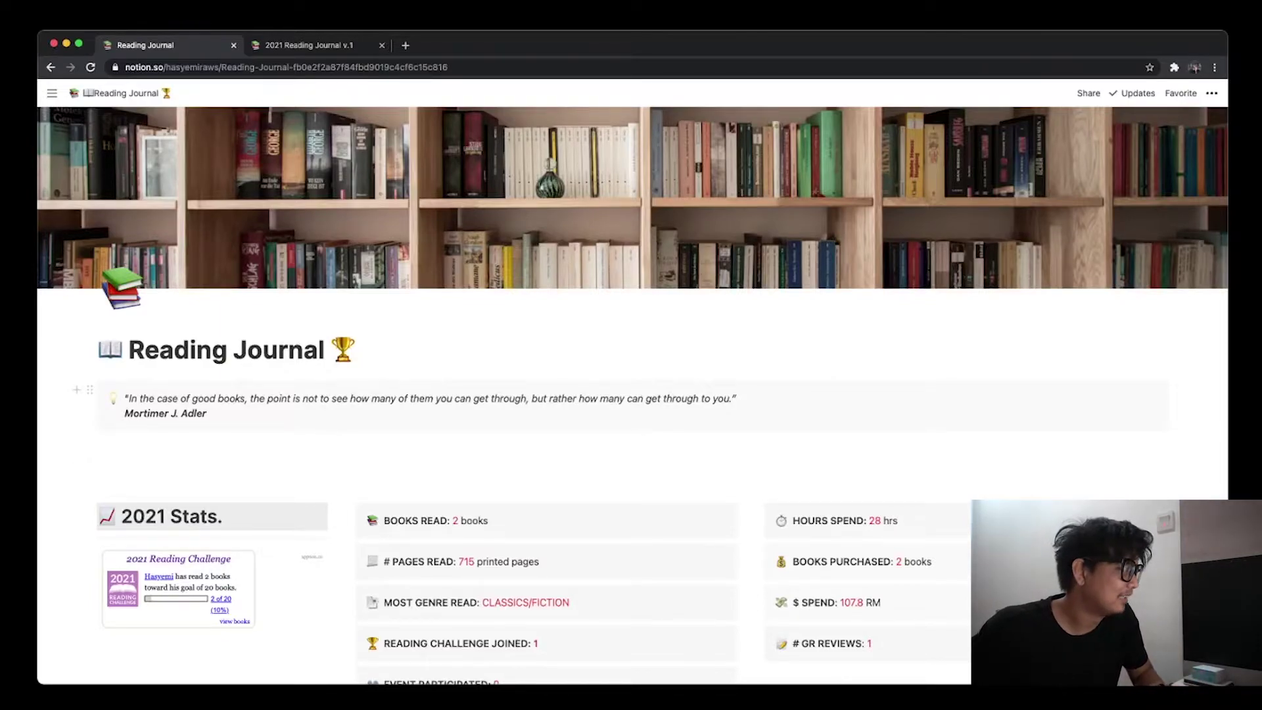
# Go through the Reading Journal again from the stats to Current Reads and return to the 2021 Reading Challenge widget
pyautogui.scroll(-5, 631, 395)
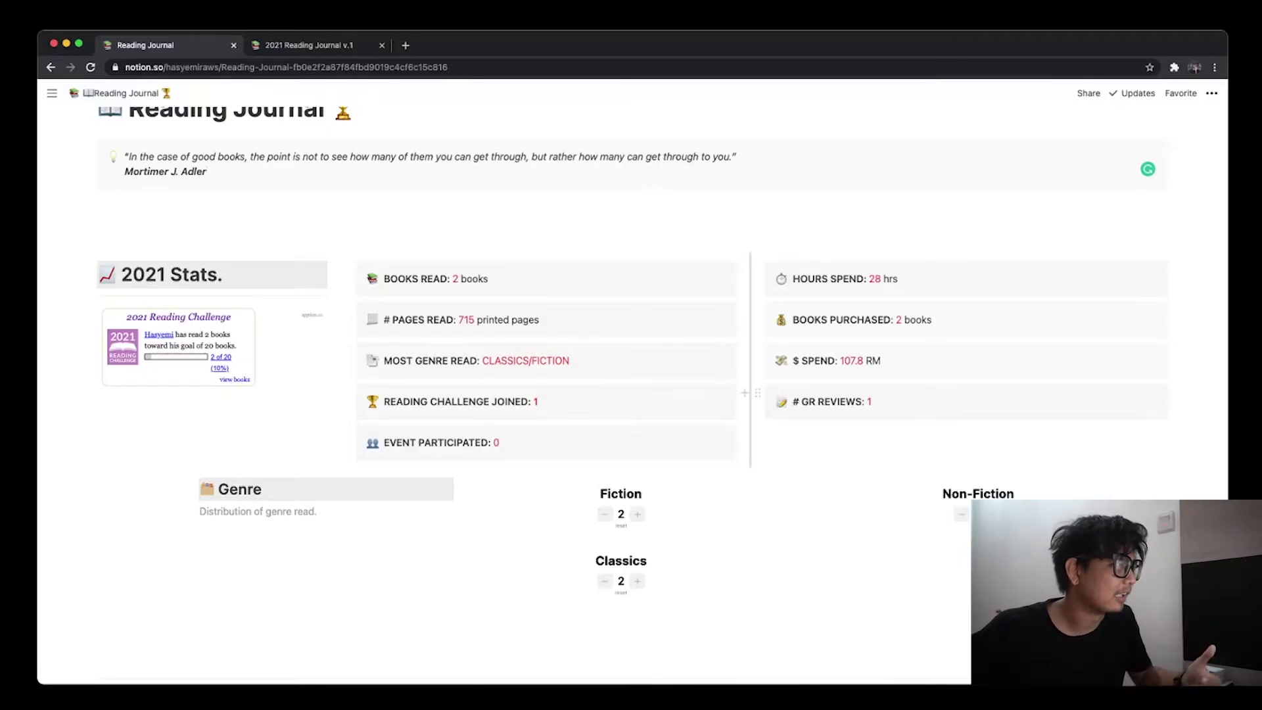
pyautogui.scroll(-15, 746, 393)
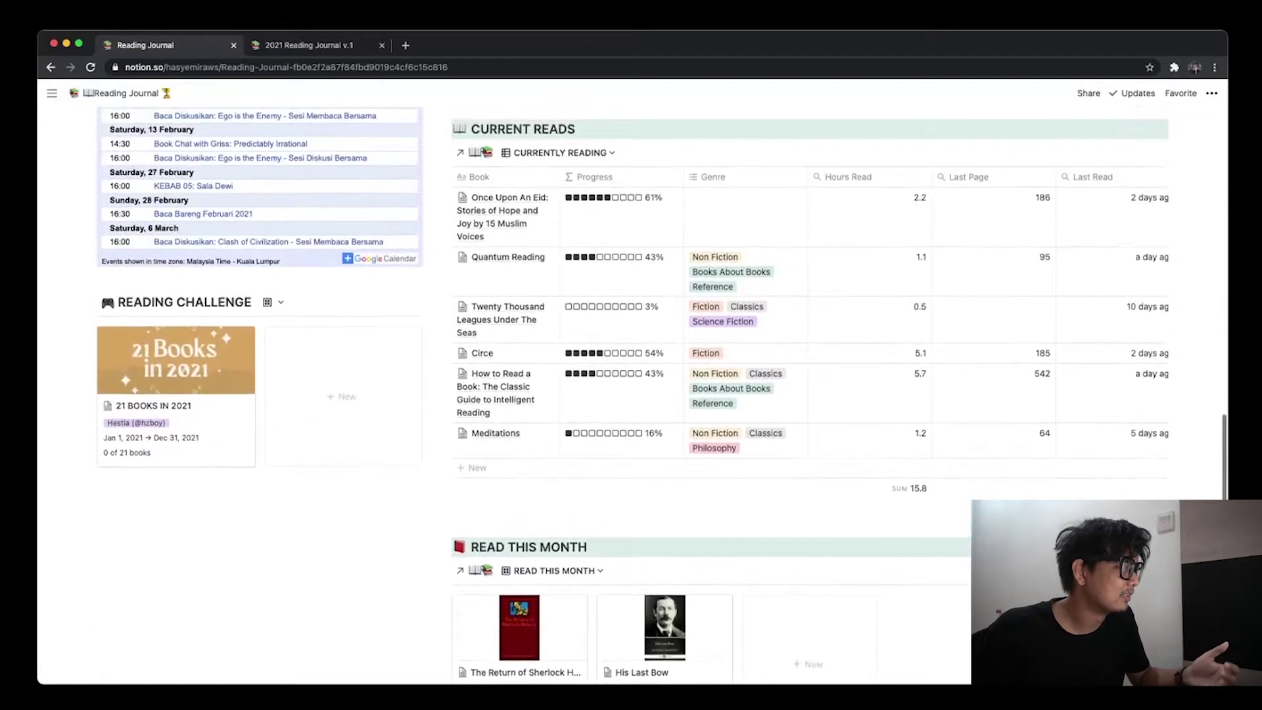
pyautogui.scroll(5, 632, 394)
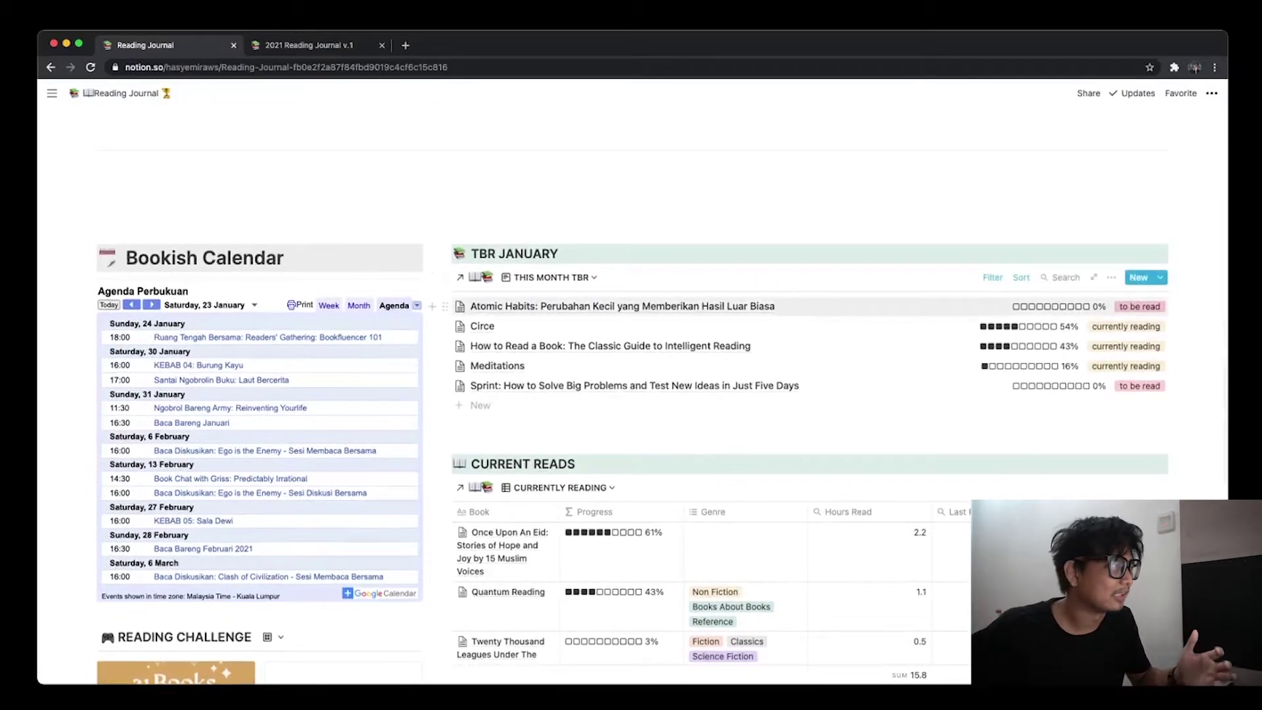
pyautogui.scroll(15, 633, 394)
pyautogui.scroll(-3, 632, 394)
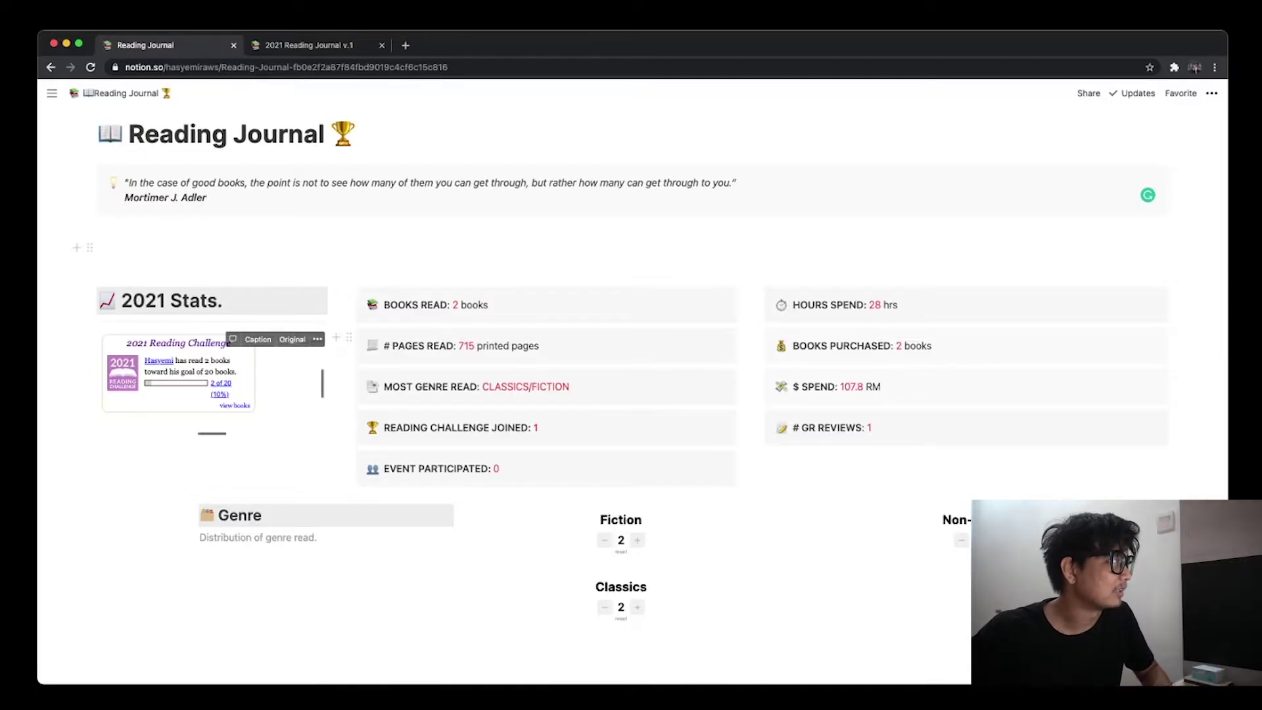
# Open apption.co in a new tab and browse its catalogue of Notion-friendly embeddable widgets
pyautogui.press('super+t')
pyautogui.write('app')
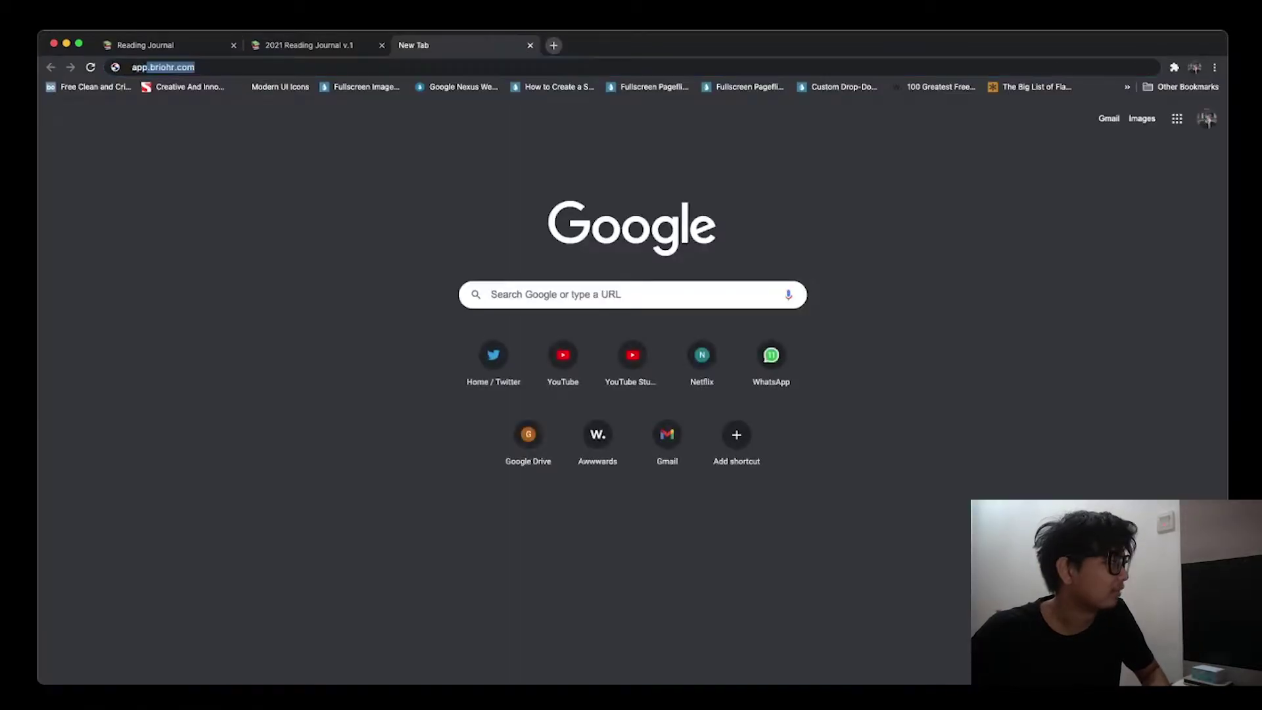
pyautogui.write('tion.co')
pyautogui.press('Return')
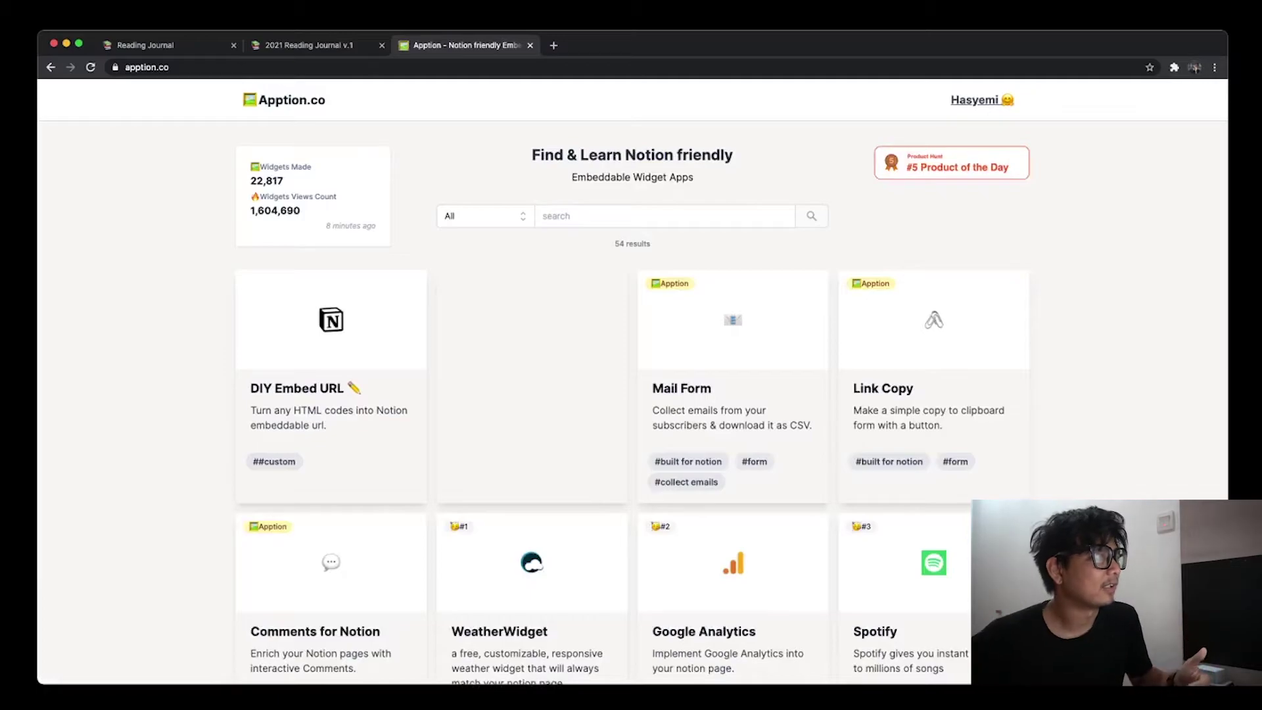
pyautogui.scroll(-10, 631, 381)
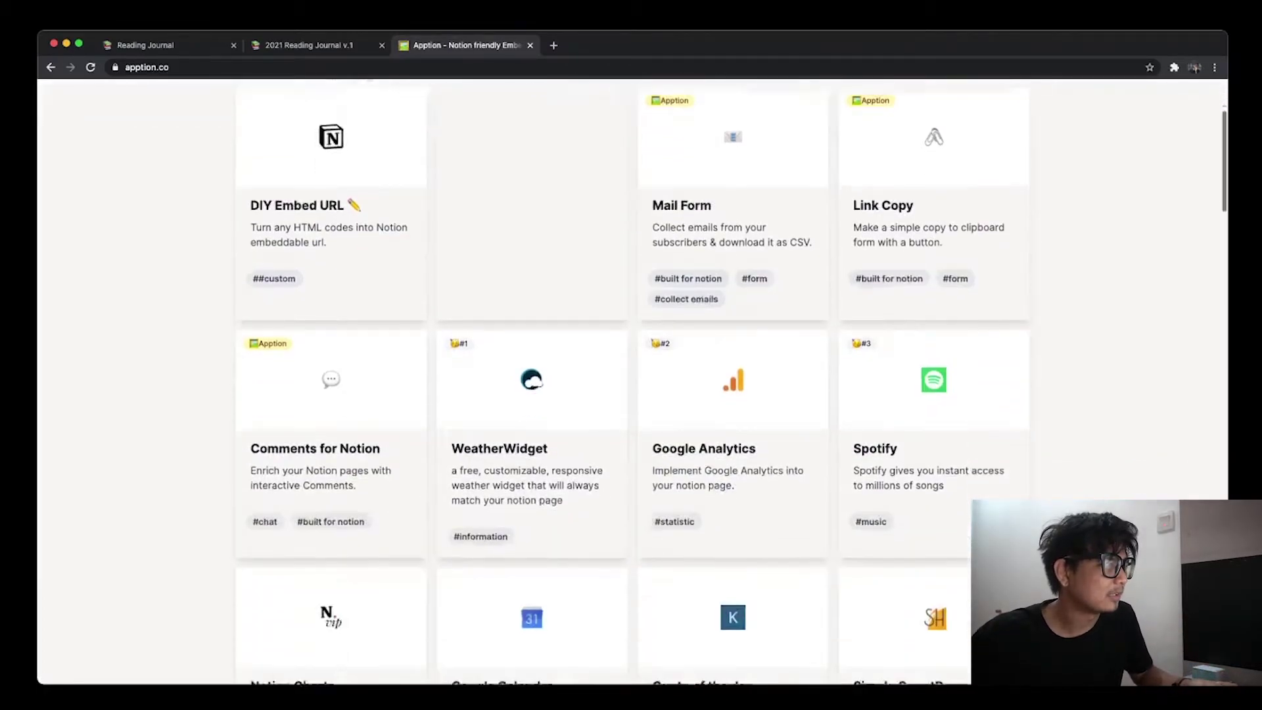
pyautogui.scroll(4, 631, 381)
pyautogui.scroll(6, 631, 381)
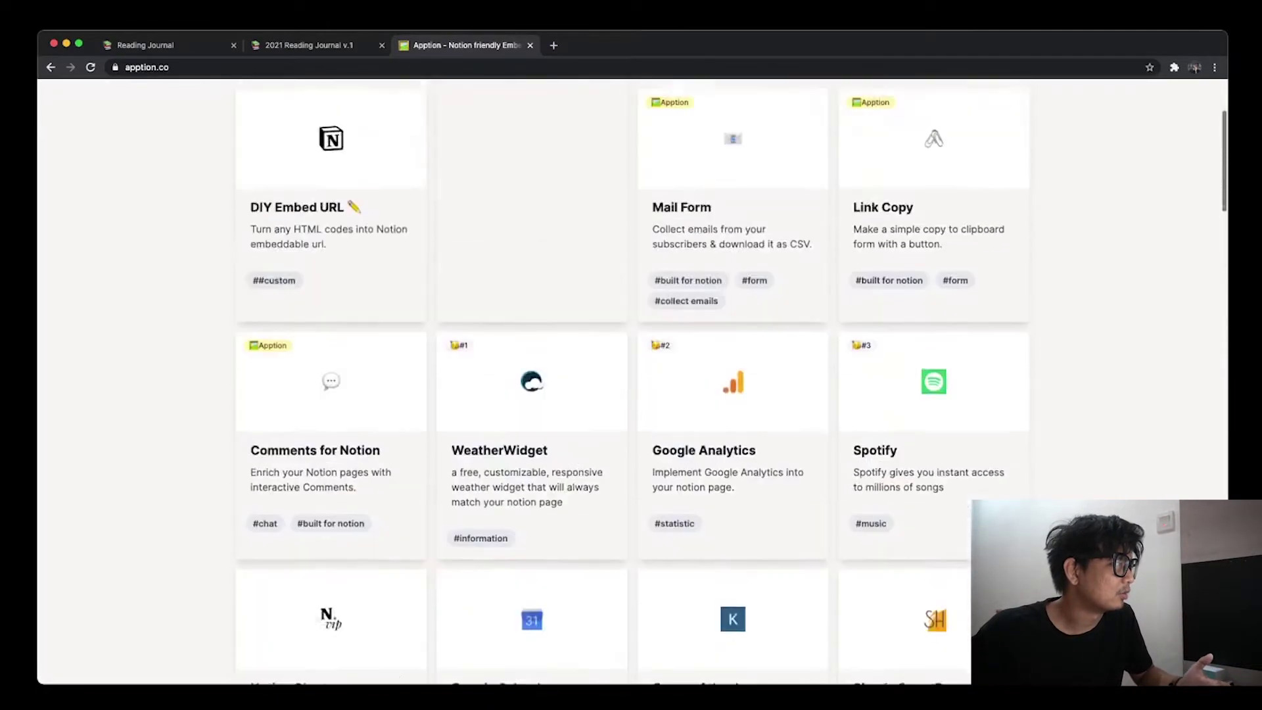
# Open Apption's DIY Embed URL form, view its HTML Code field, and return to the widget catalogue
pyautogui.click(331, 388)
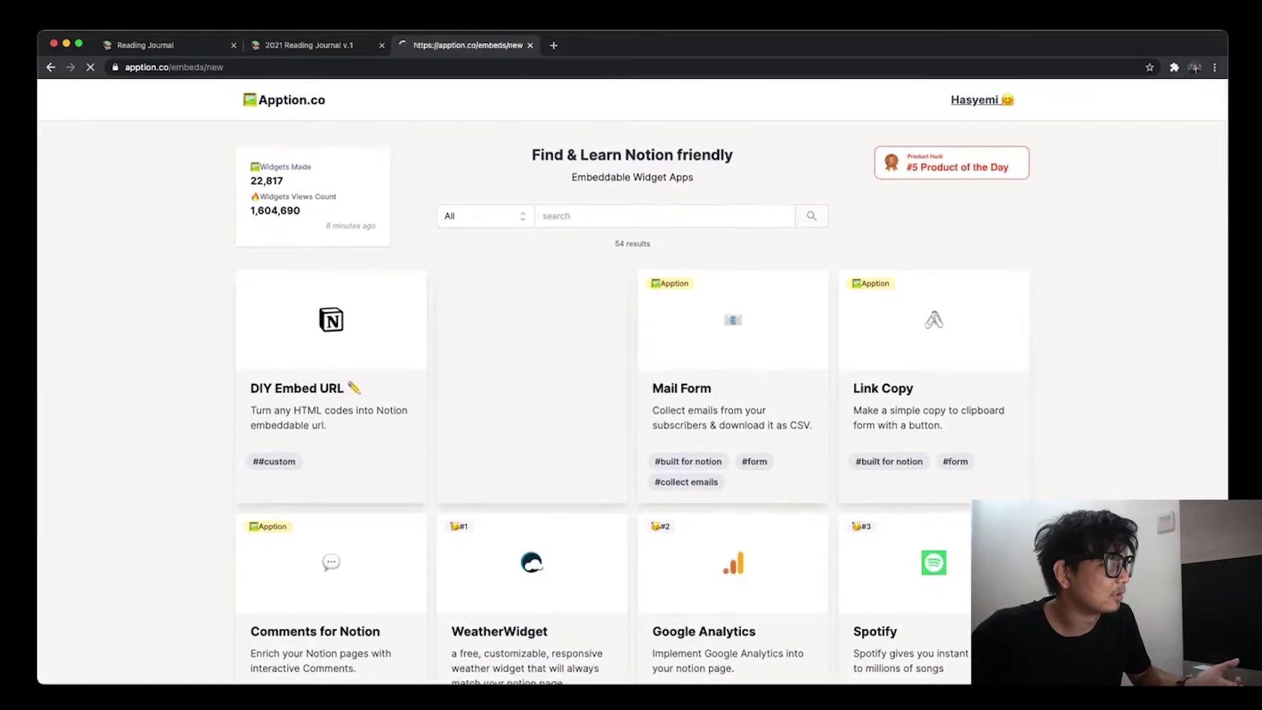
pyautogui.click(402, 354)
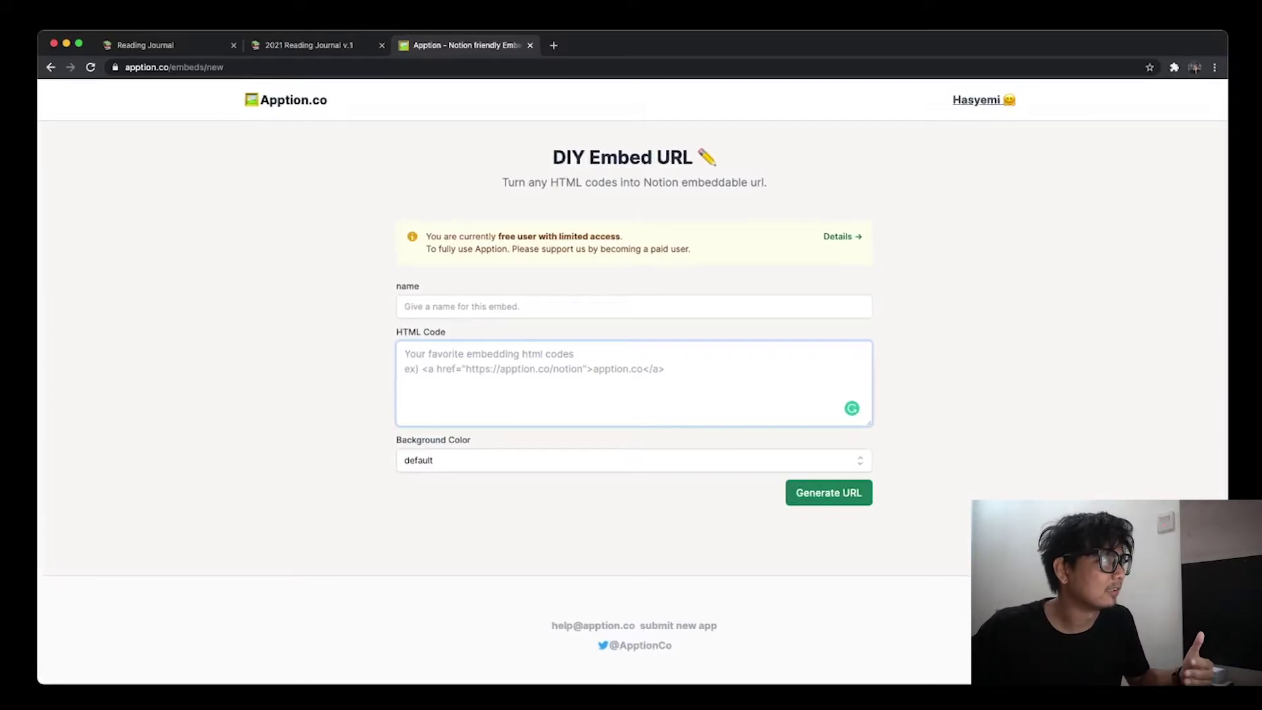
pyautogui.hscroll(-5, 631, 381)
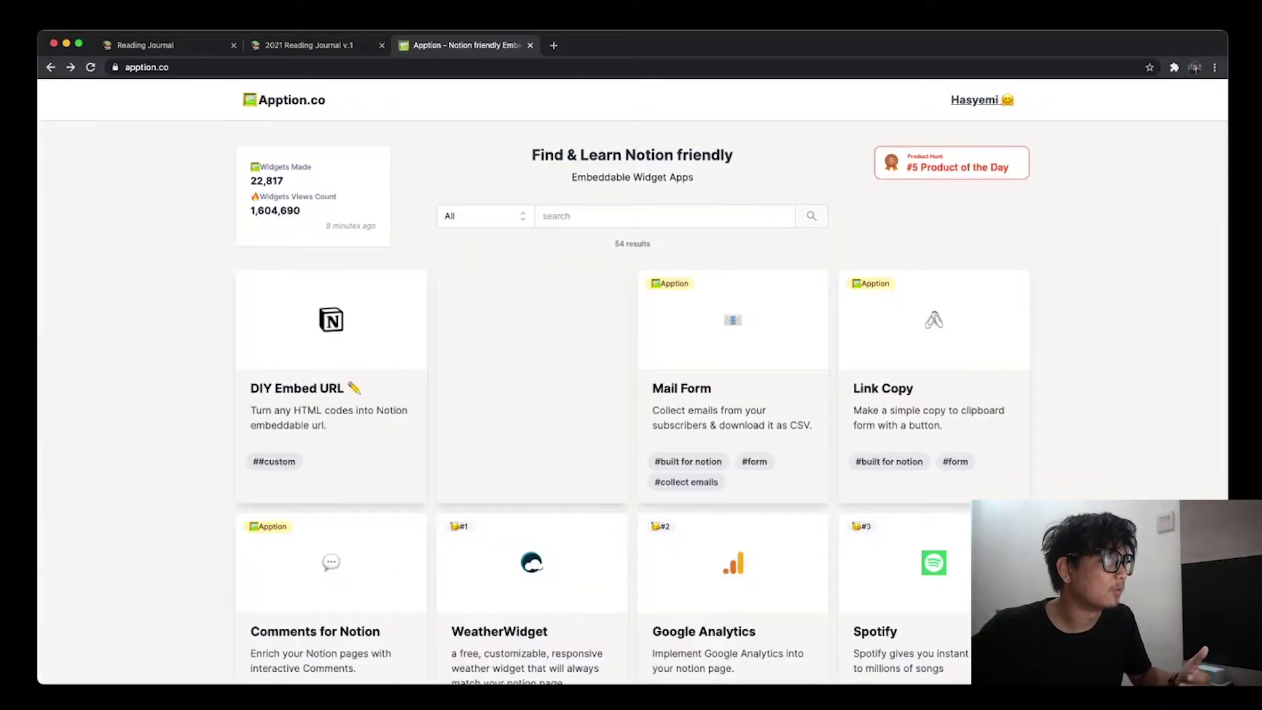
# View the Genre counters on the Reading Journal page, and open indify.co in a new tab
pyautogui.press('super+1')
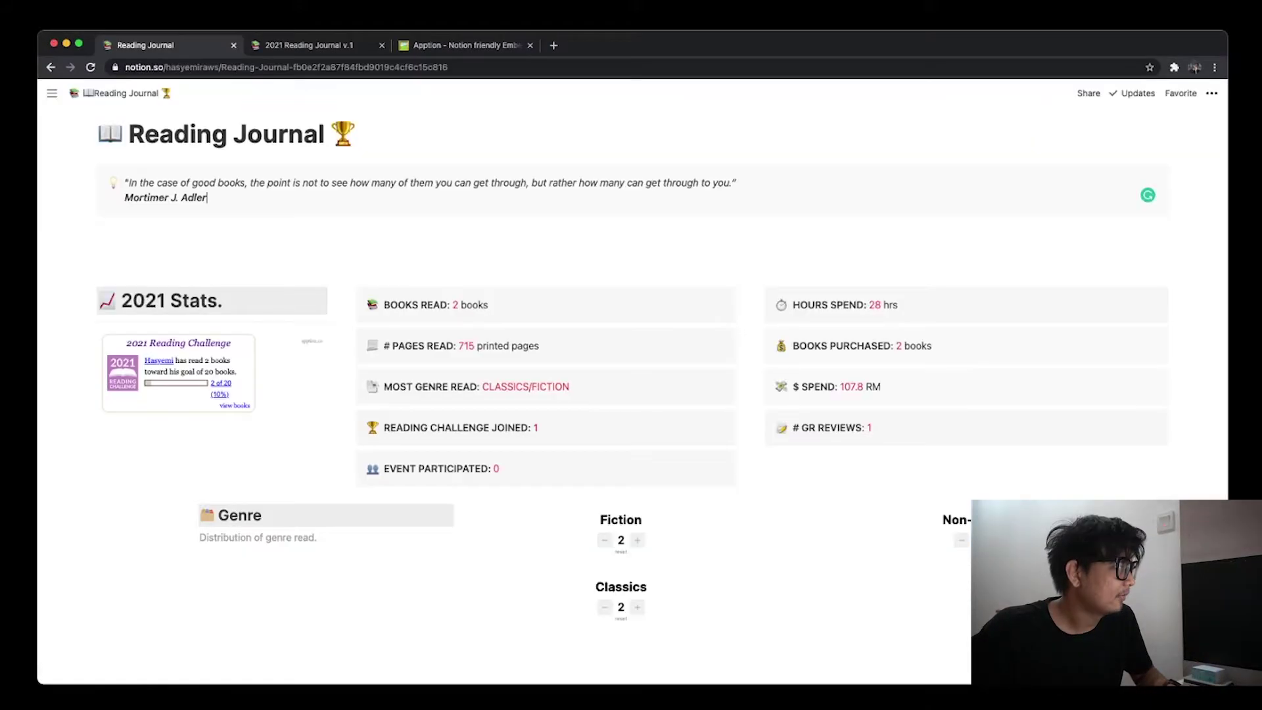
pyautogui.scroll(-5, 750, 460)
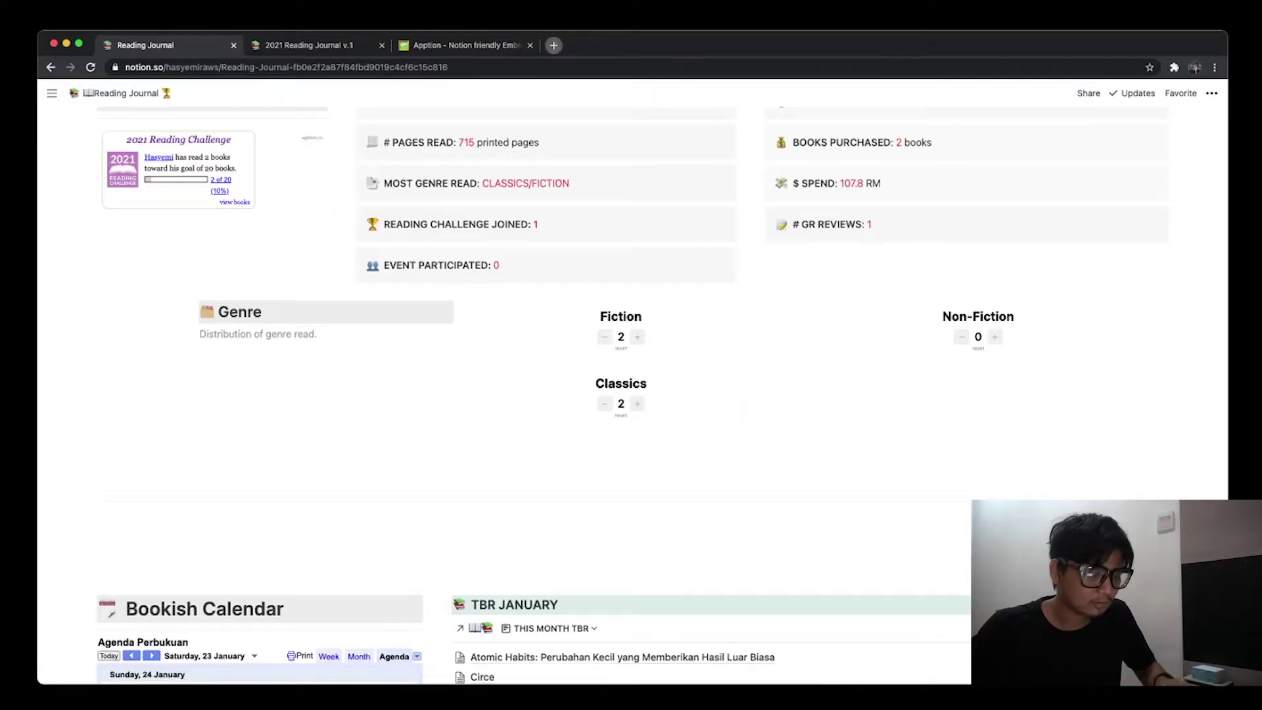
pyautogui.click(553, 45)
pyautogui.write('ind')
pyautogui.press('Return')
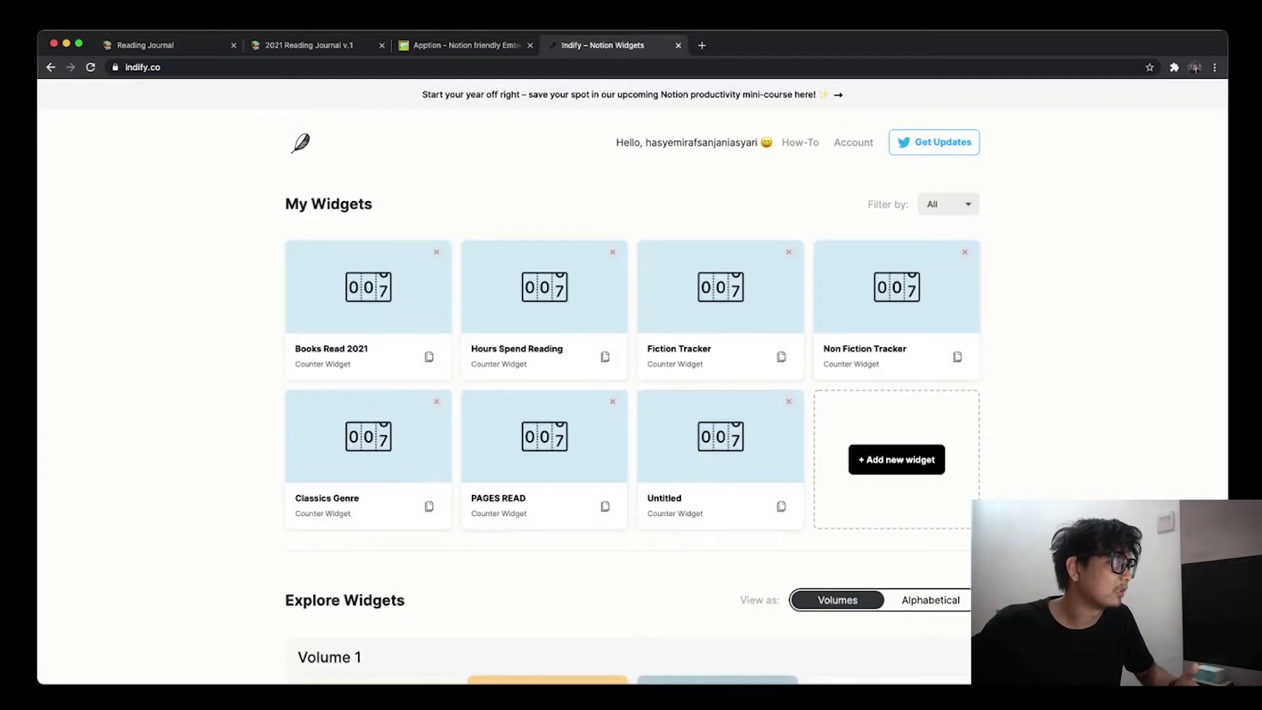
# Browse the widget types offered under Explore Widgets in Indify
pyautogui.scroll(-1, 1207, 122)
pyautogui.scroll(-6, 717, 283)
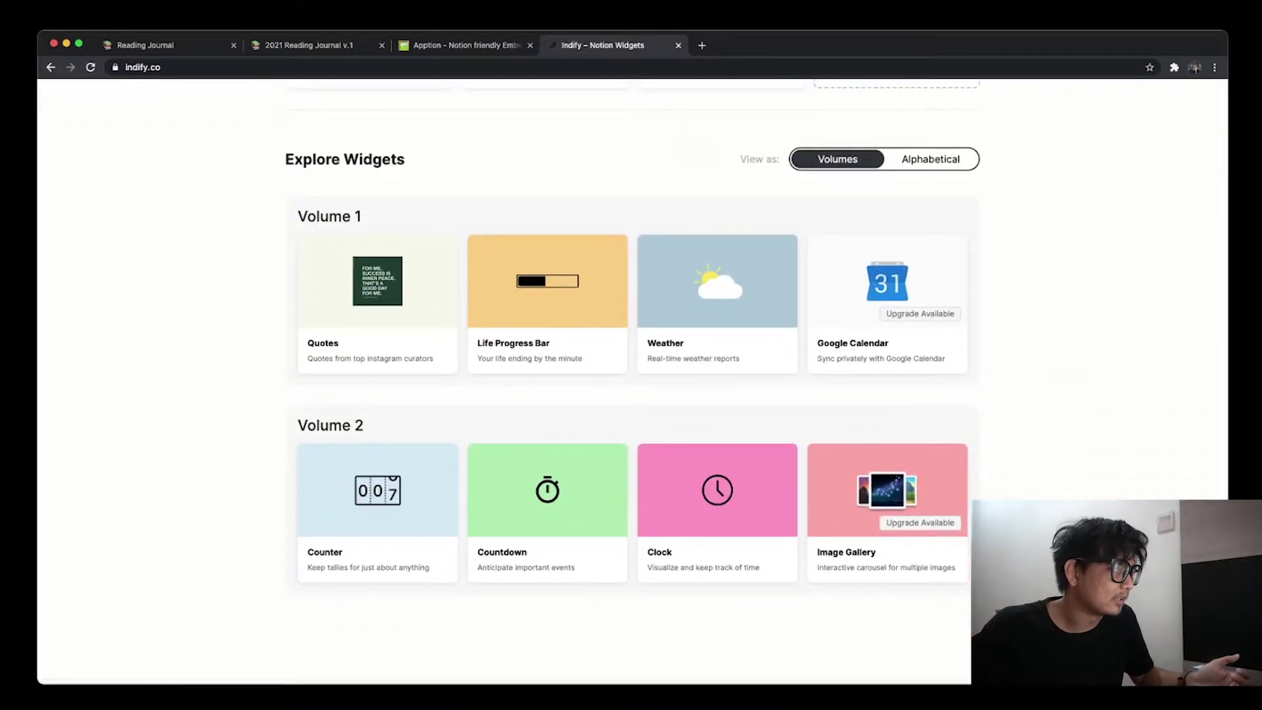
pyautogui.scroll(2, 377, 217)
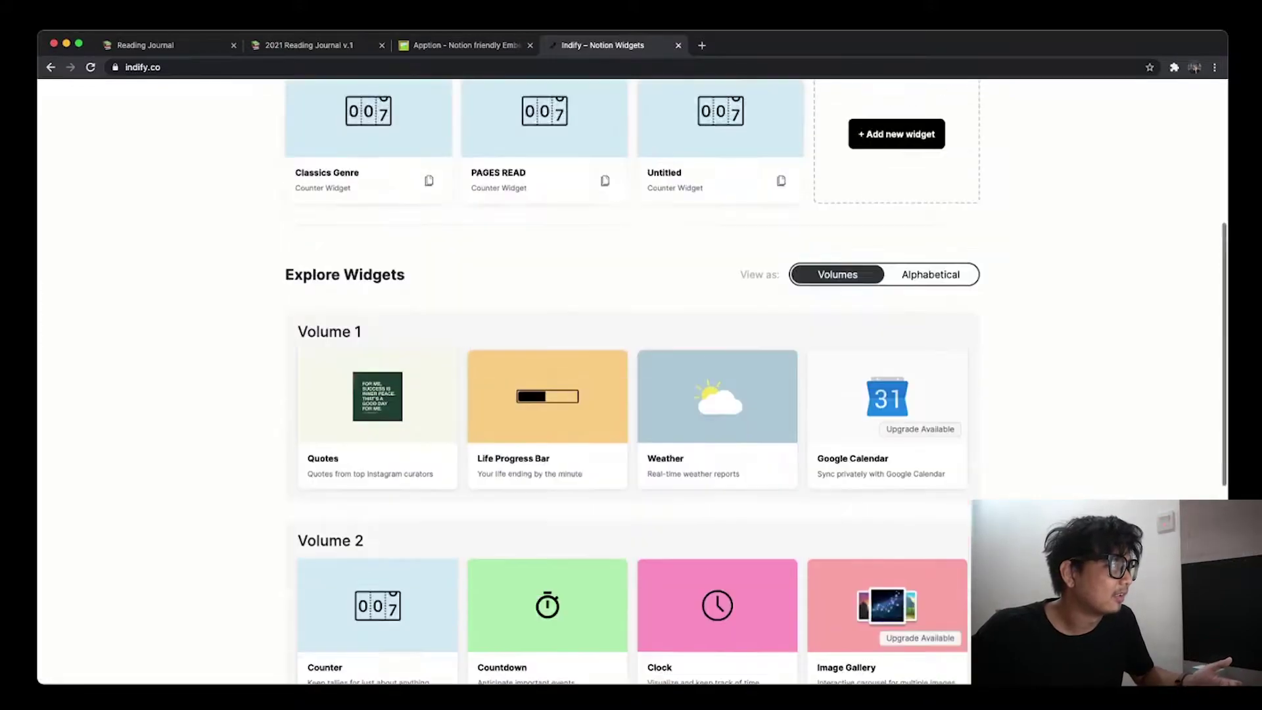
# Return to the Reading Journal page and examine its Bookish Calendar, TBR January, Current Reads, Reading Challenge and Read This Month sections
pyautogui.scroll(-4, 378, 216)
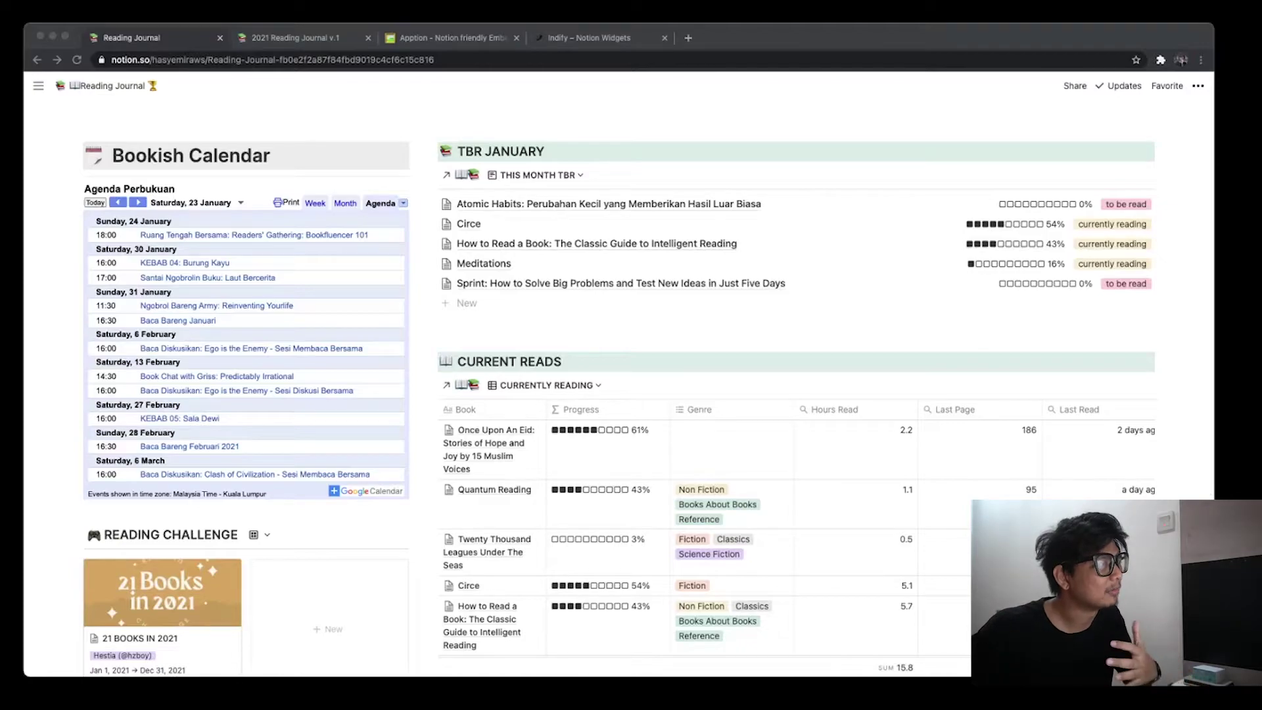
pyautogui.scroll(-5, 648, 386)
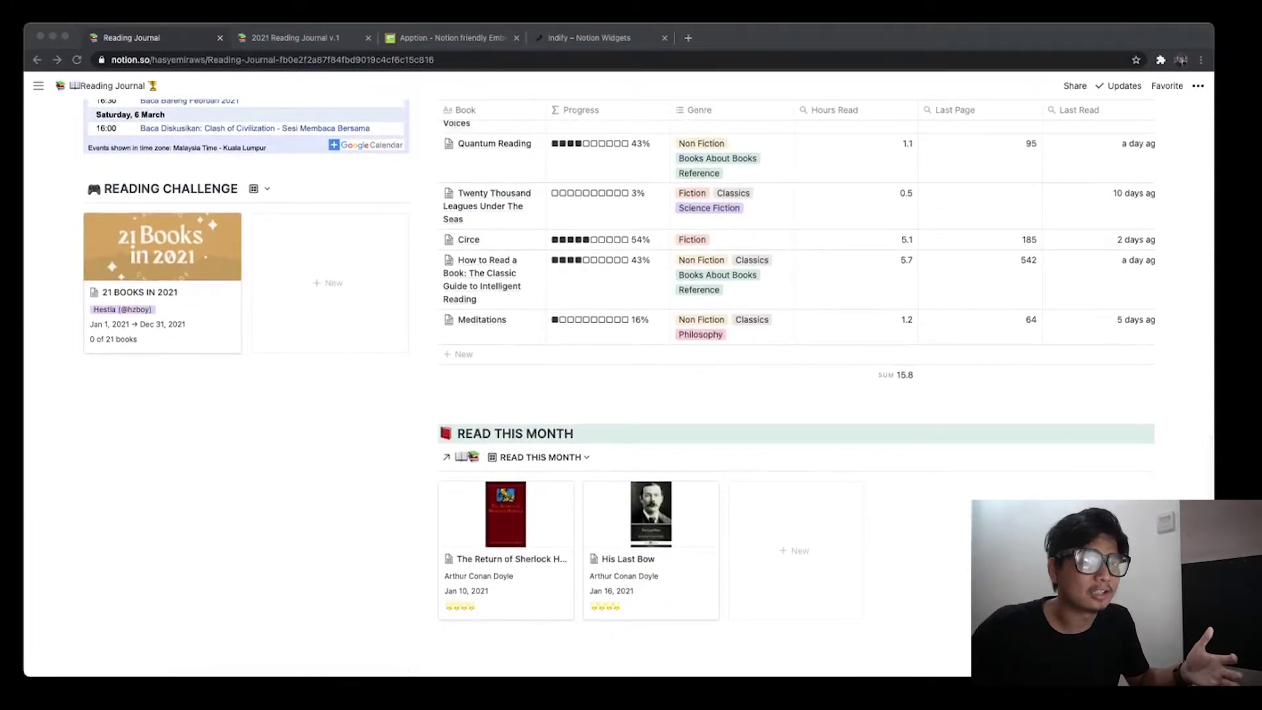
pyautogui.scroll(5, 619, 391)
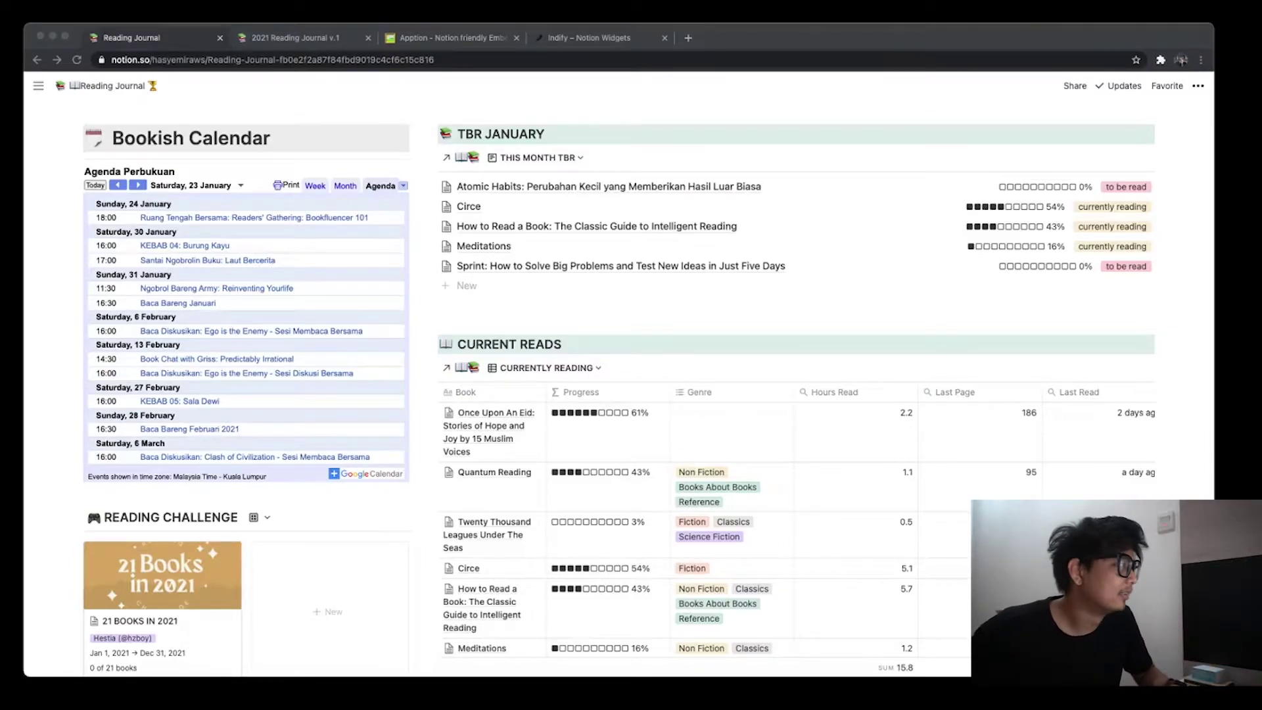
pyautogui.scroll(-5, 648, 388)
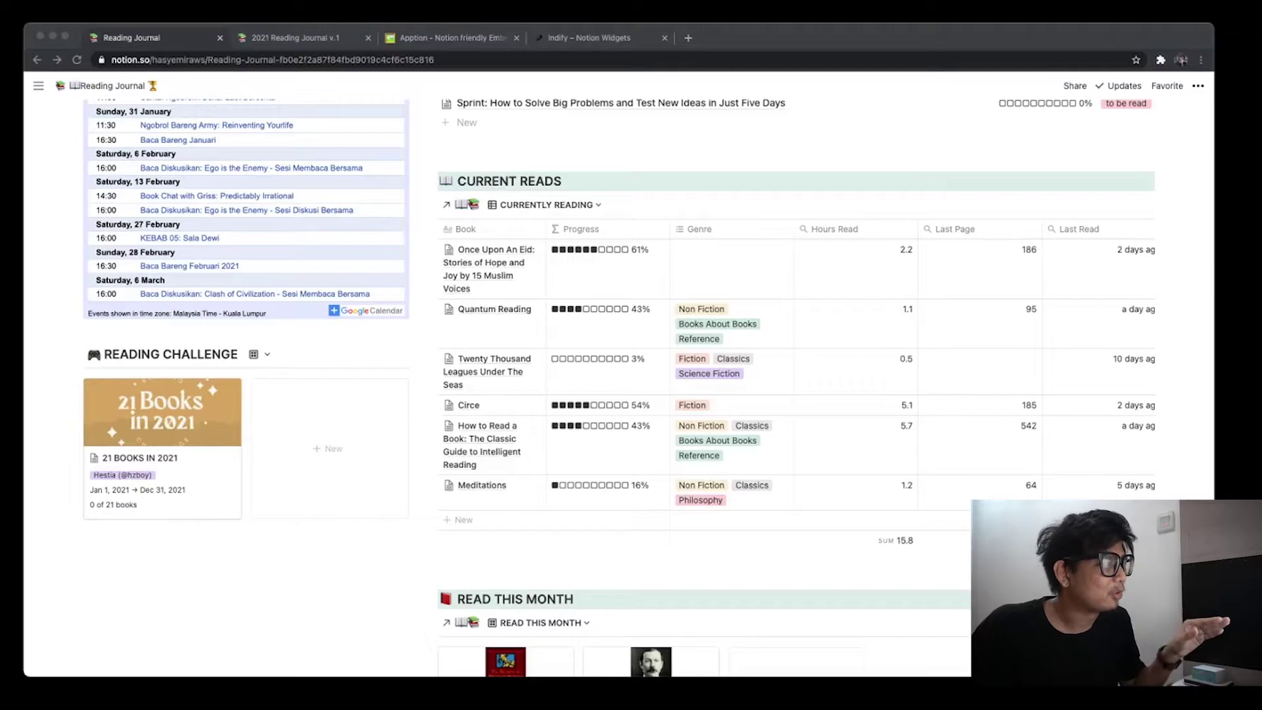
pyautogui.scroll(5, 648, 388)
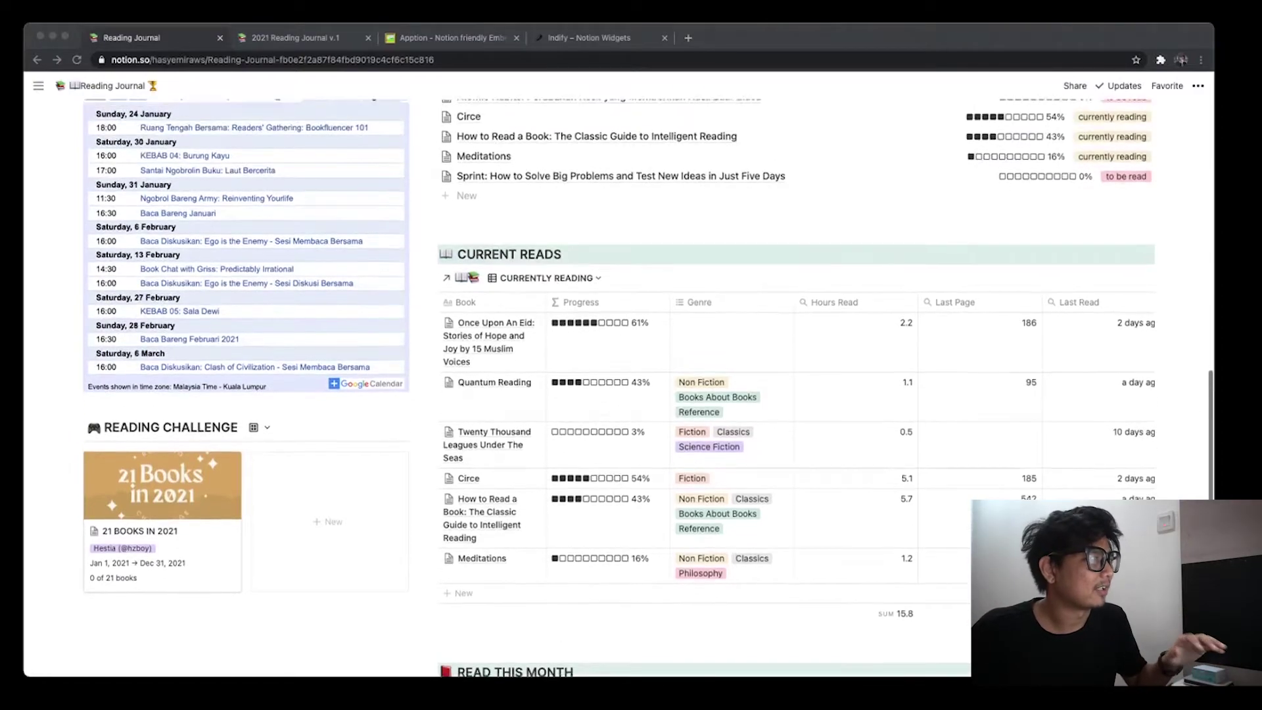
pyautogui.scroll(-1, 648, 408)
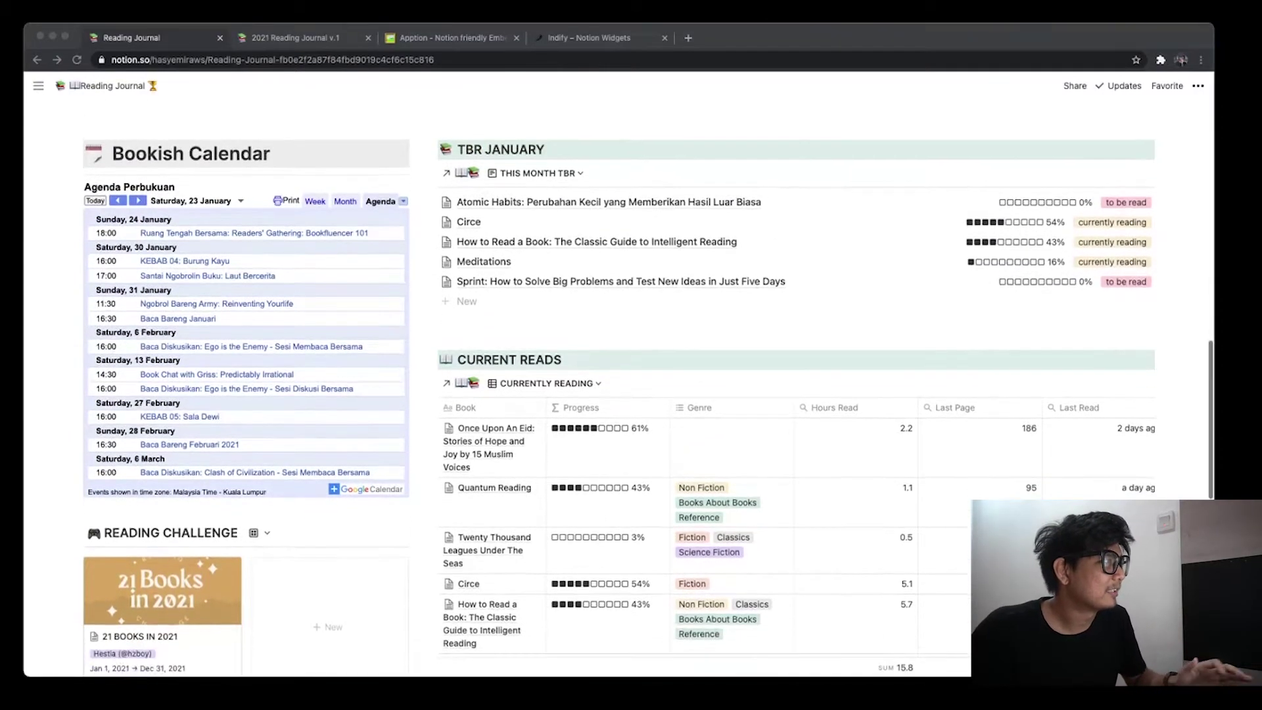
pyautogui.scroll(-10, 649, 388)
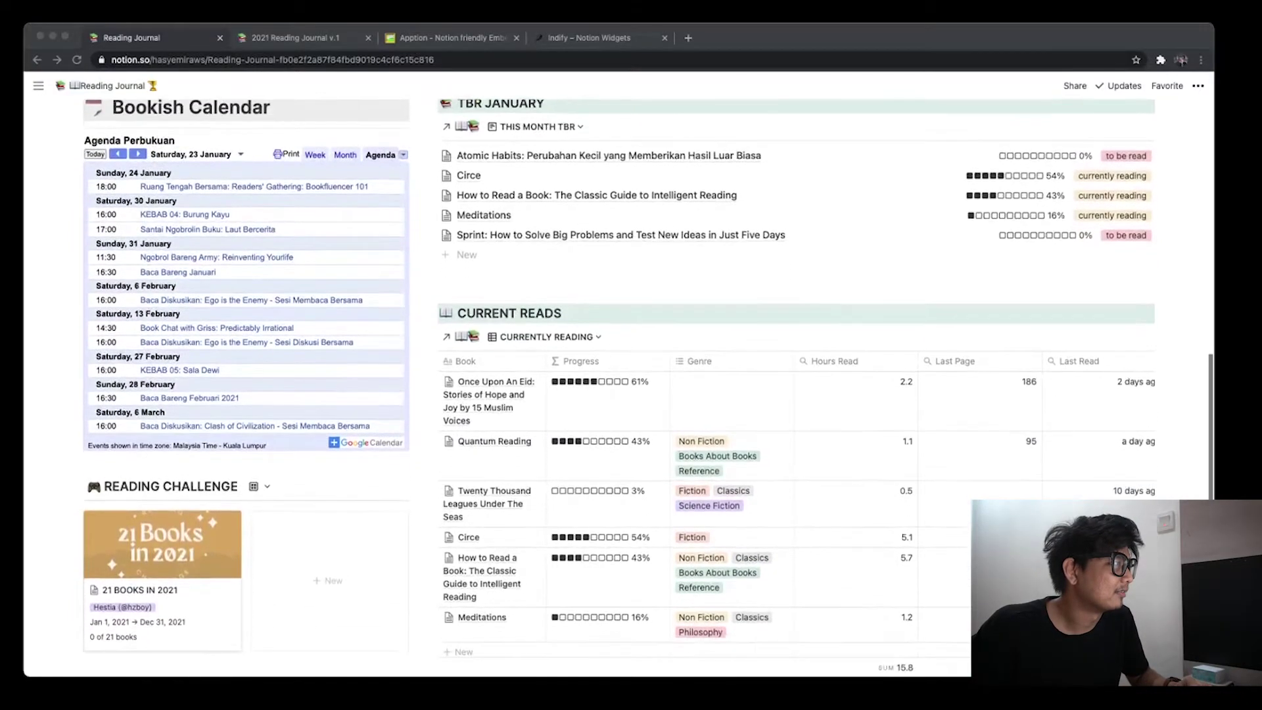
pyautogui.scroll(10, 649, 388)
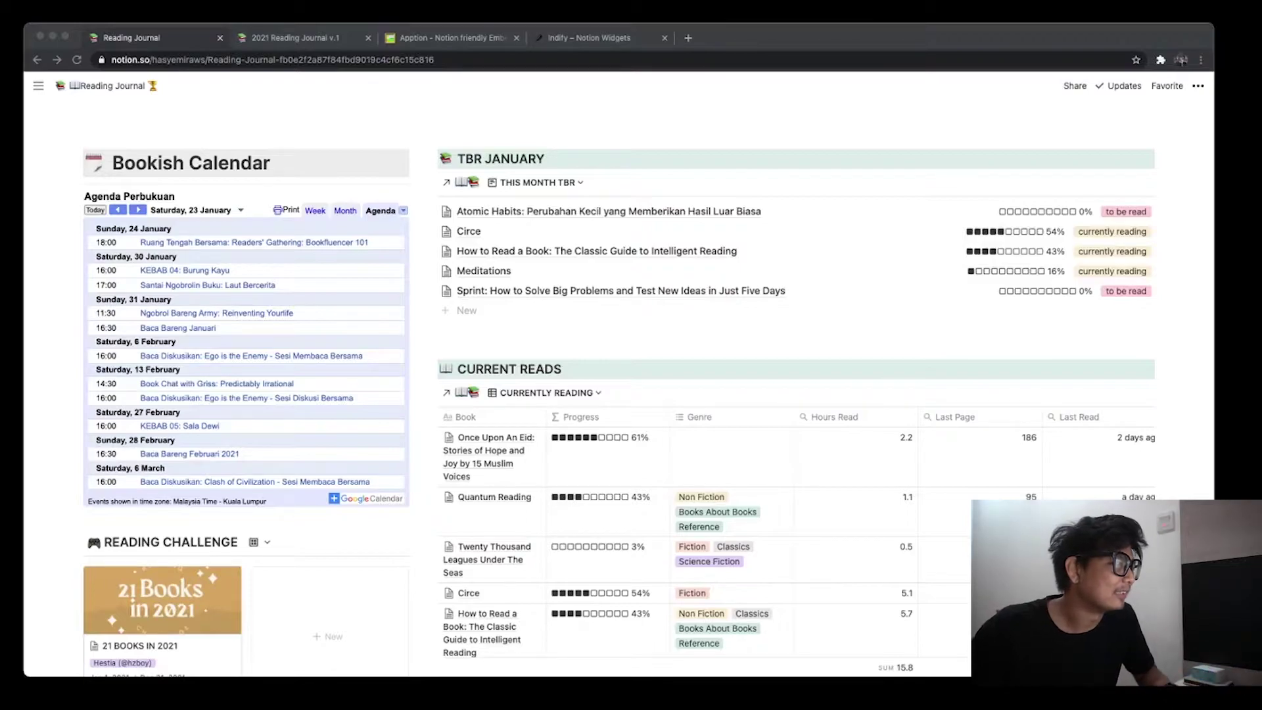
pyautogui.scroll(-5, 631, 395)
pyautogui.scroll(4, 630, 394)
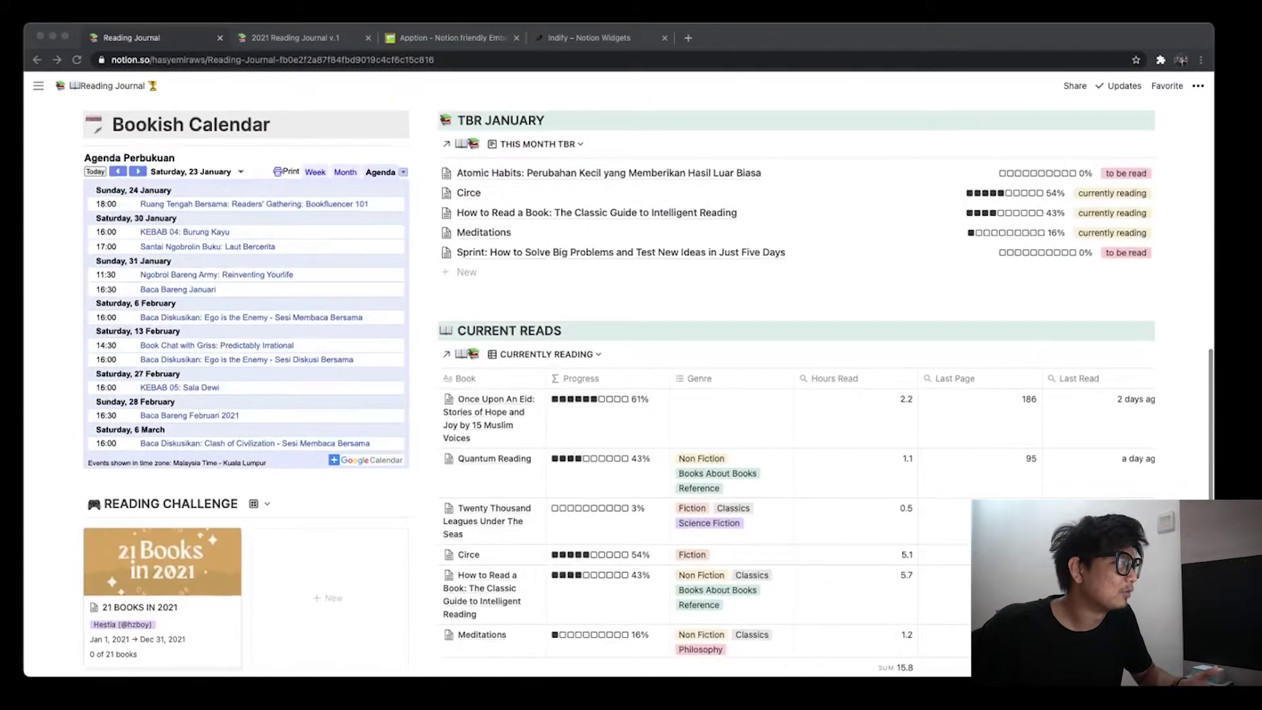
pyautogui.scroll(-2, 647, 384)
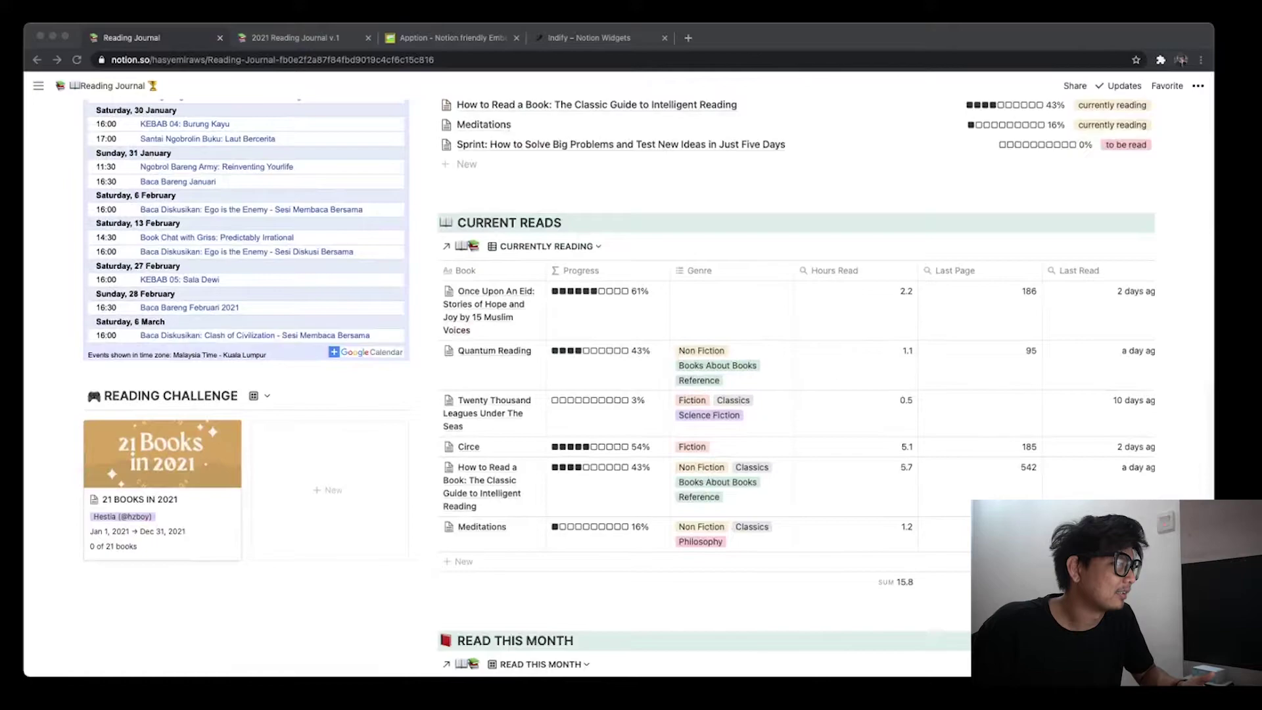
pyautogui.scroll(-4, 647, 385)
pyautogui.scroll(5, 647, 384)
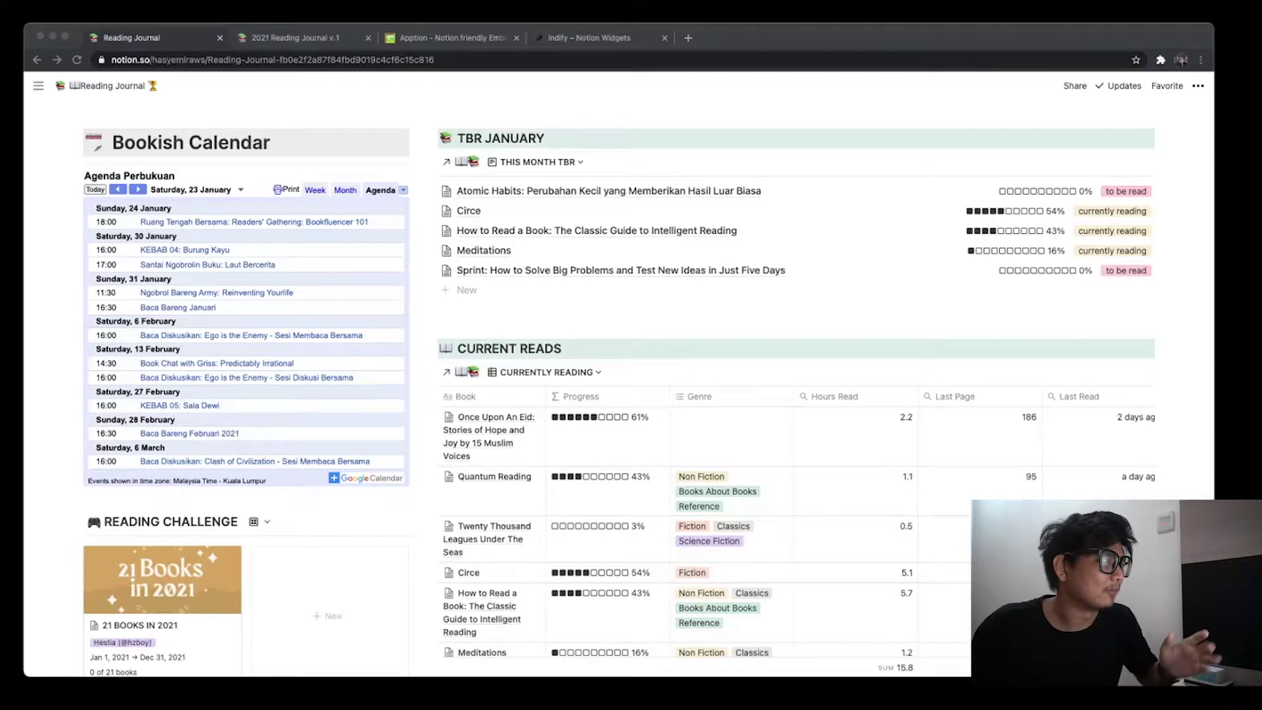
pyautogui.scroll(-1, 648, 384)
pyautogui.scroll(-4, 647, 384)
pyautogui.scroll(5, 647, 385)
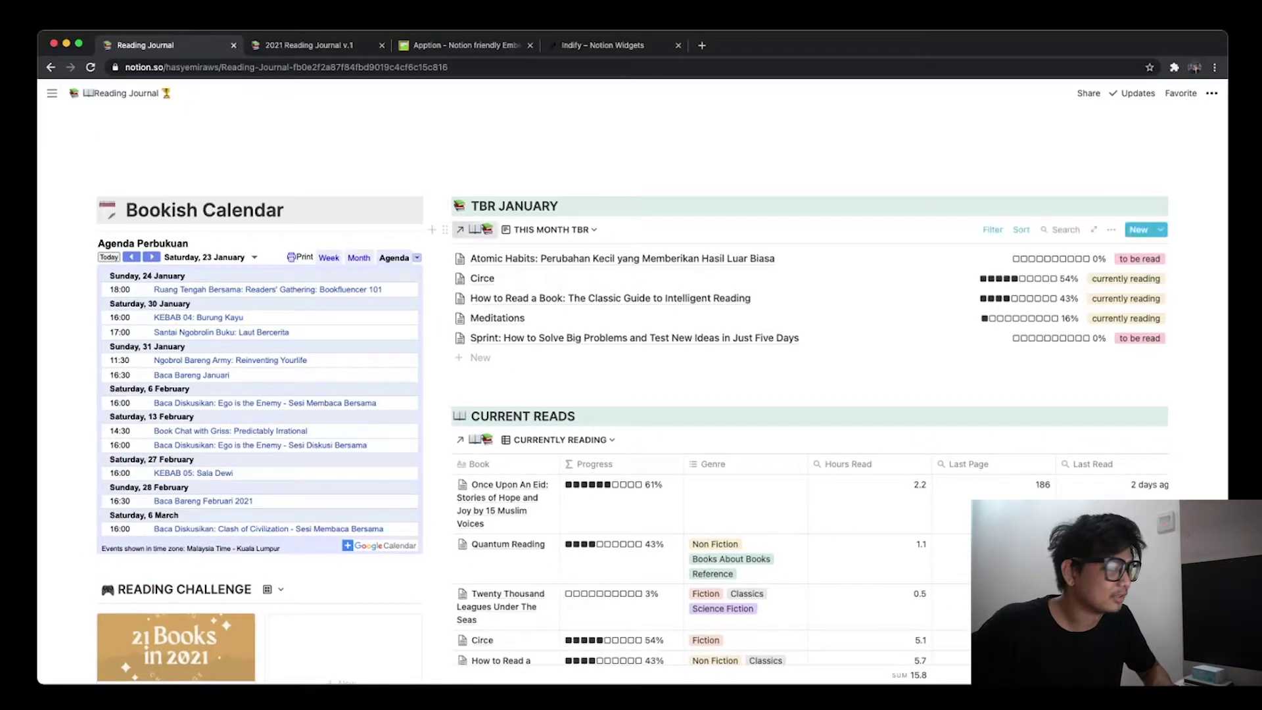
# Open the full book database behind the TBR January list and browse the books in its MASTER LIST view
pyautogui.click(467, 222)
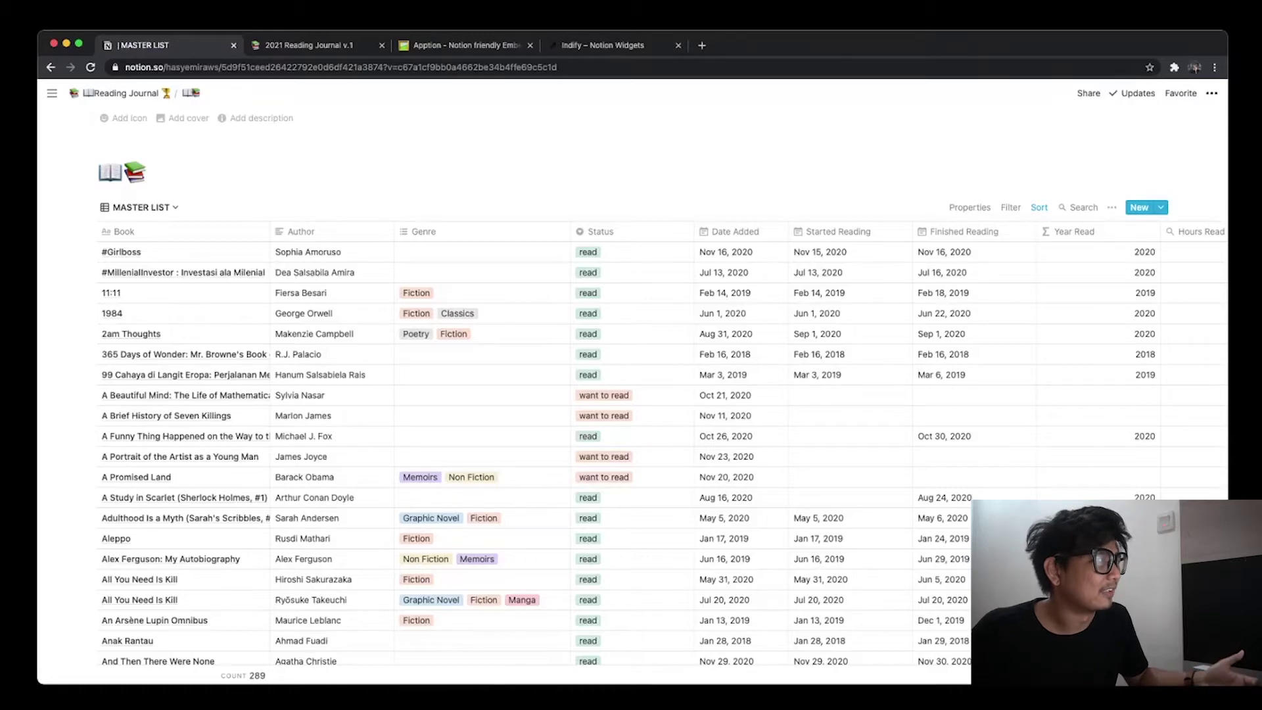
pyautogui.scroll(-5, 658, 394)
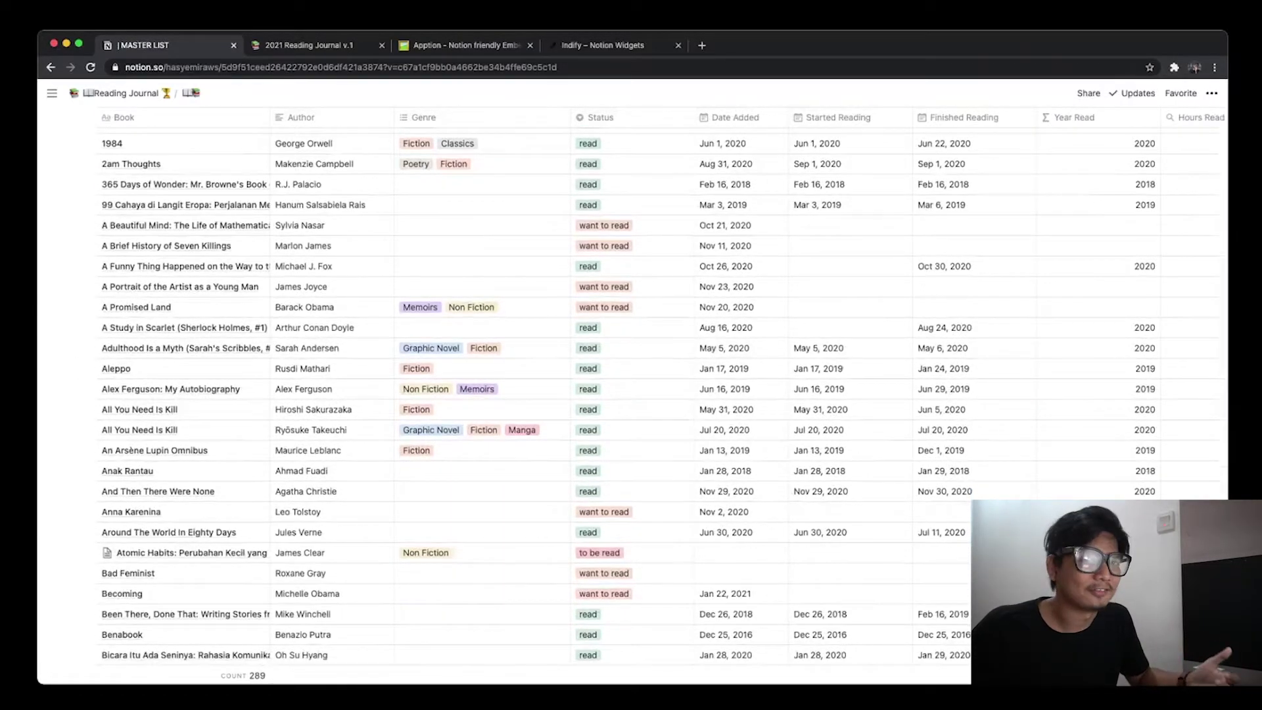
pyautogui.scroll(-1, 662, 396)
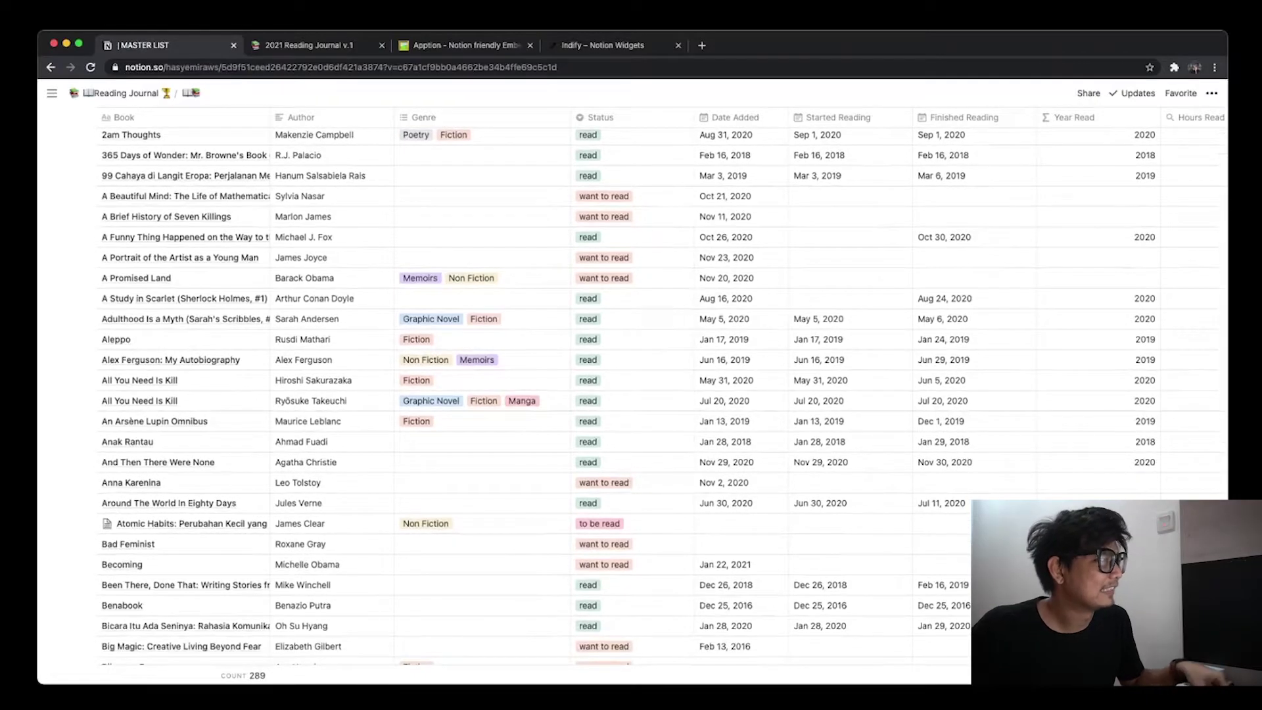
pyautogui.scroll(-10, 197, 434)
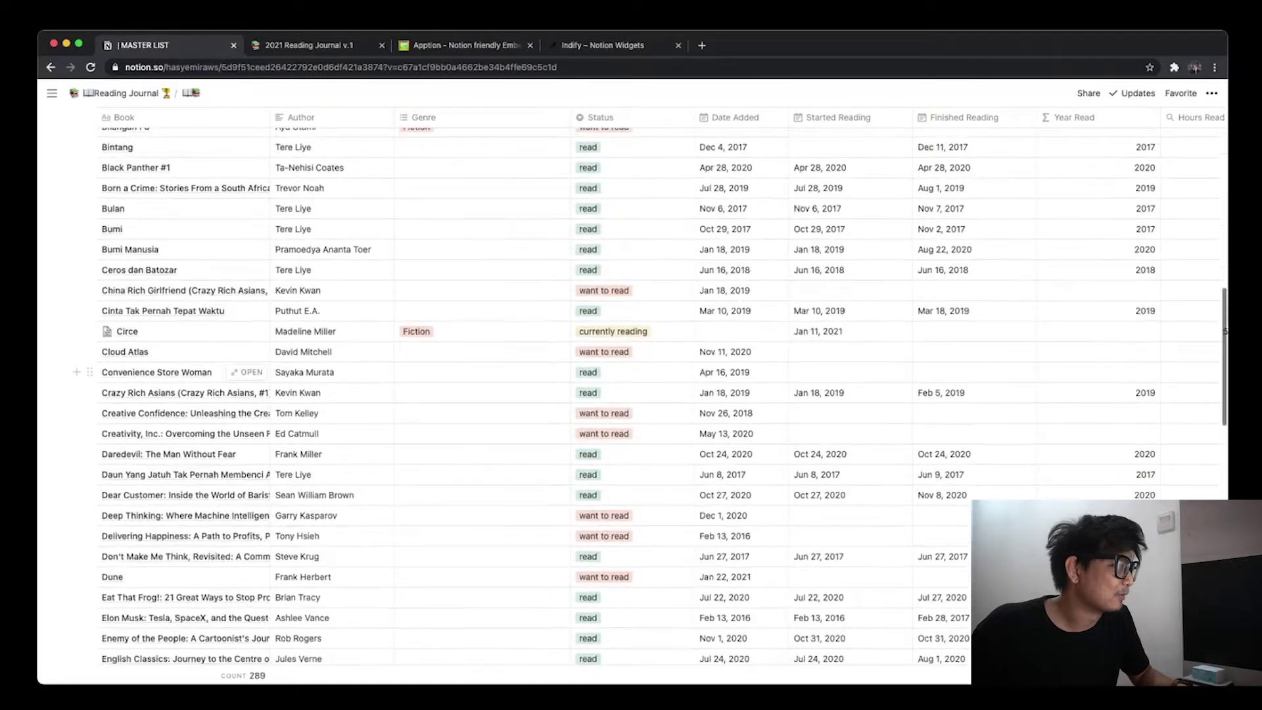
pyautogui.scroll(-15, 197, 434)
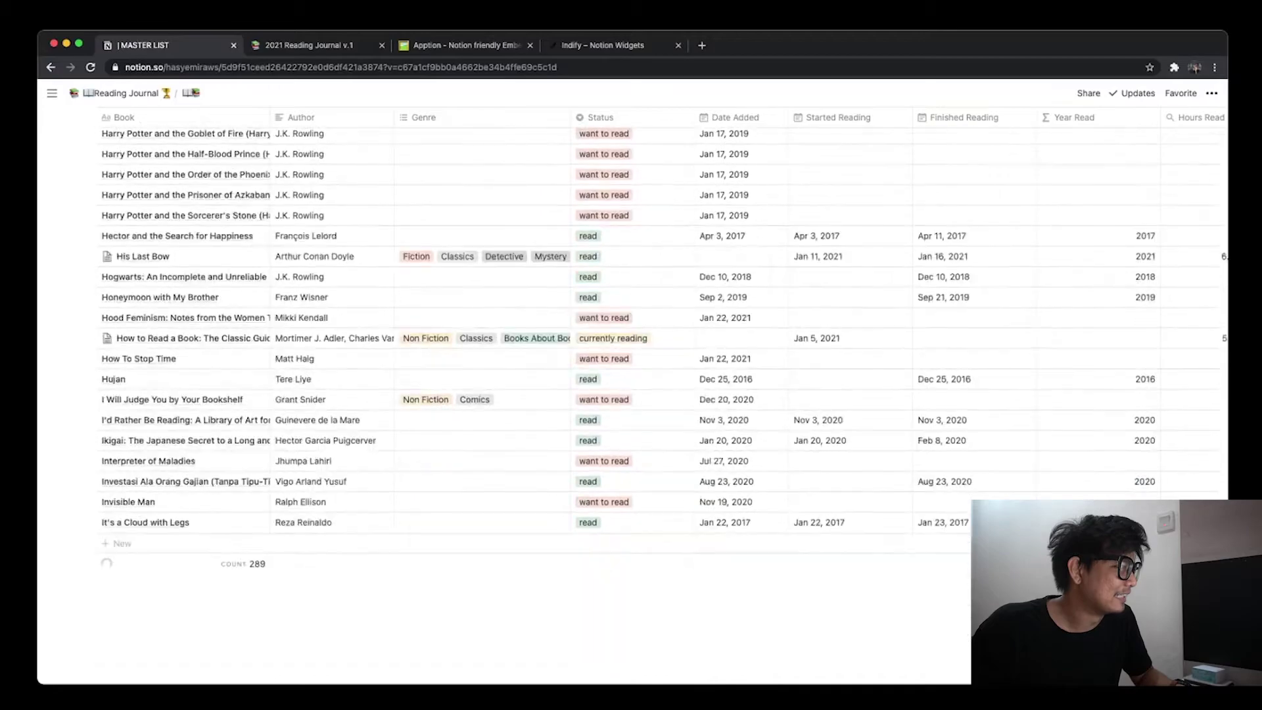
pyautogui.scroll(-15, 197, 381)
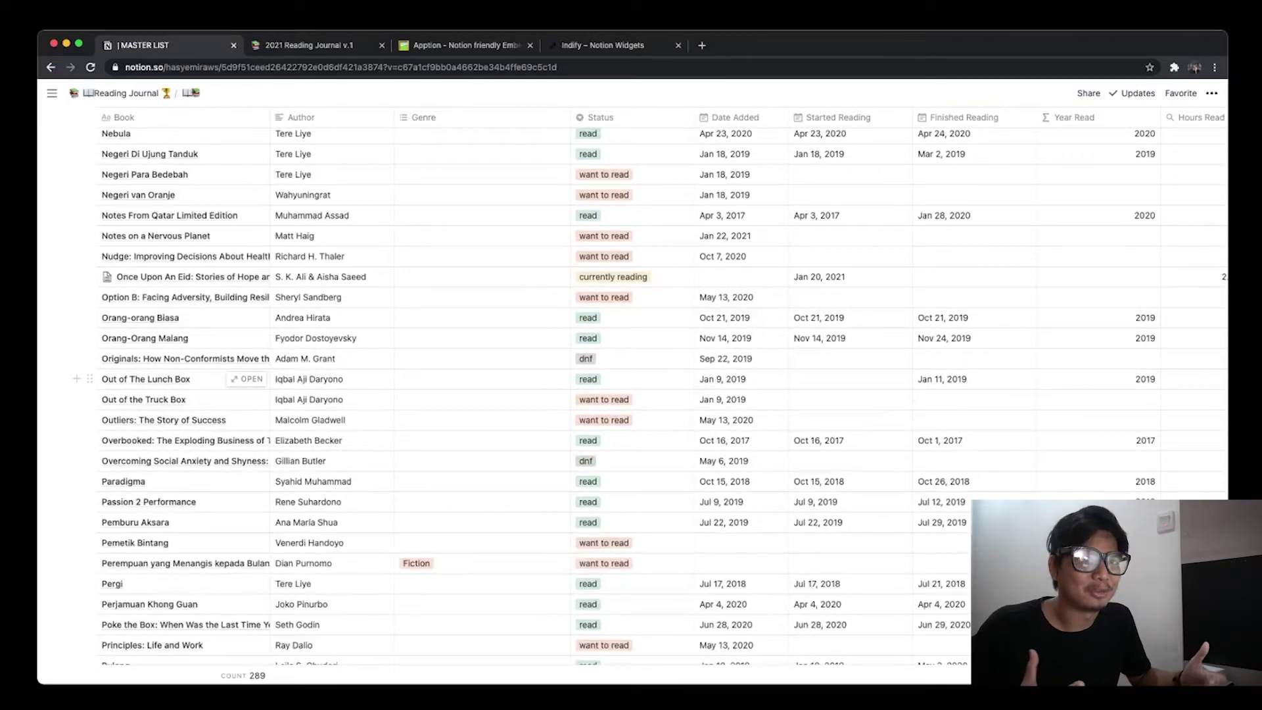
pyautogui.scroll(-15, 197, 394)
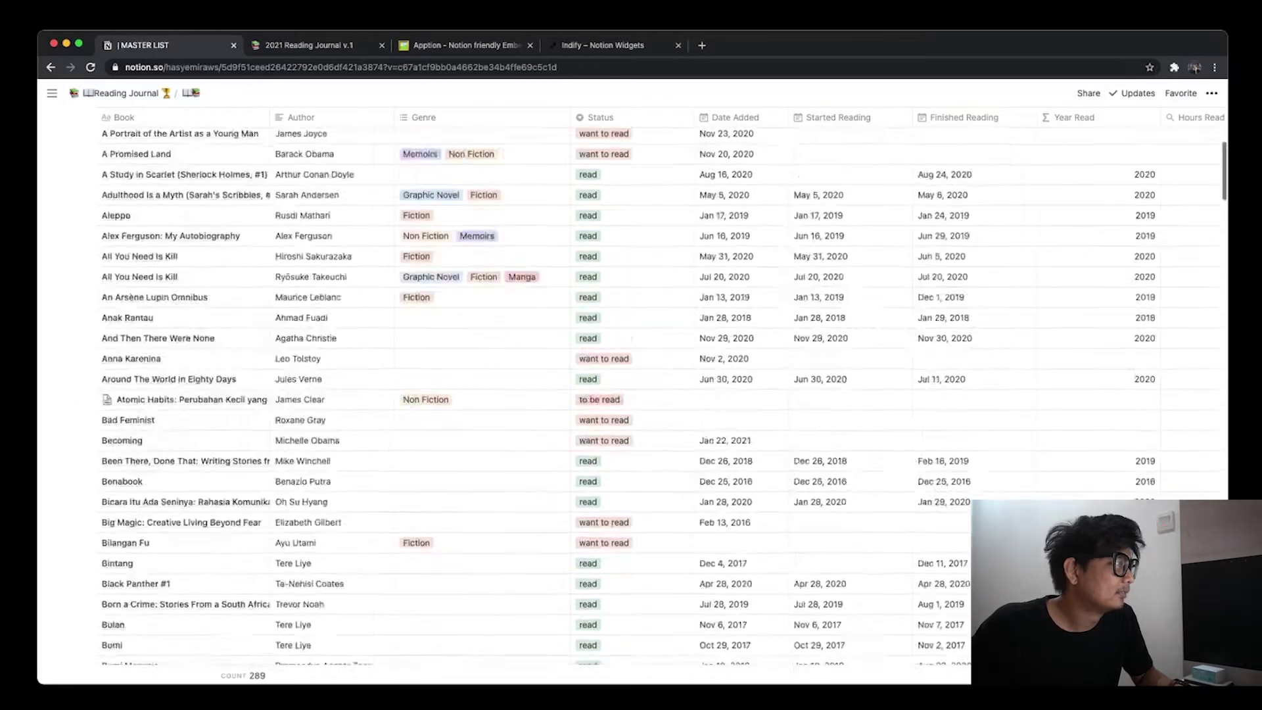
pyautogui.scroll(5, 197, 272)
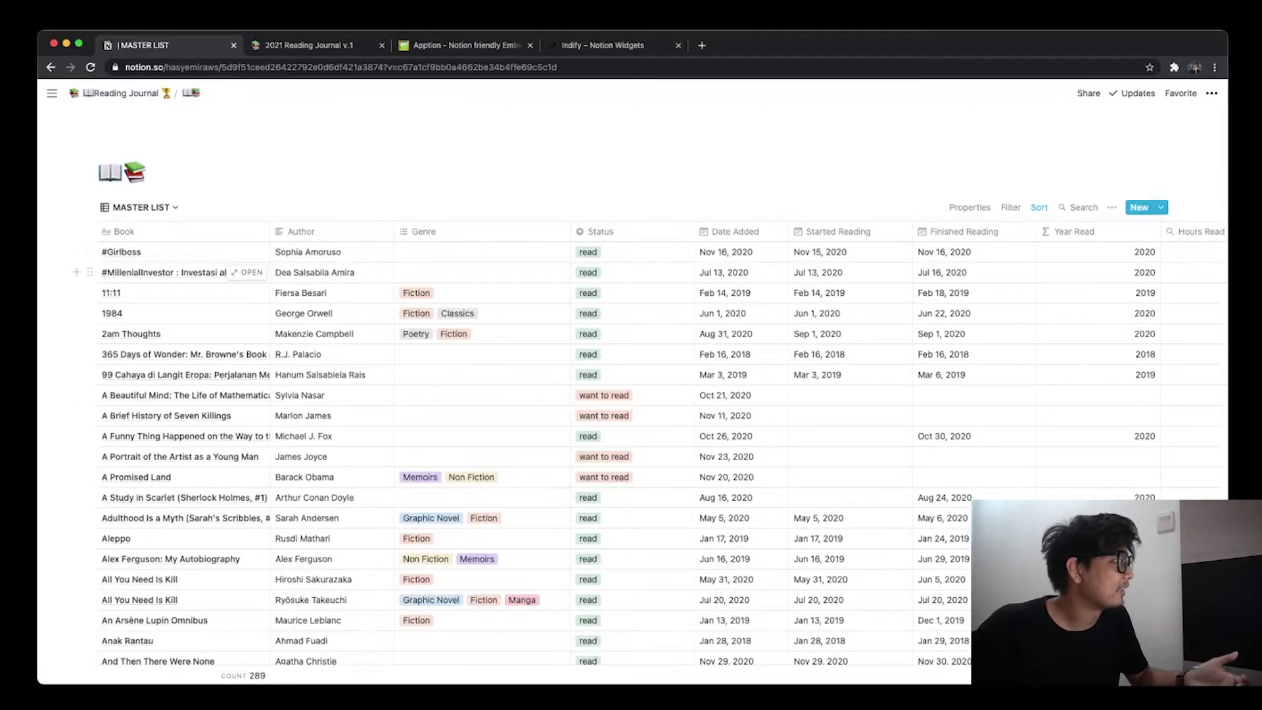
# View the book database as the READING TIMELINE back to late December 2020, followed by the 2021 table view
pyautogui.click(140, 207)
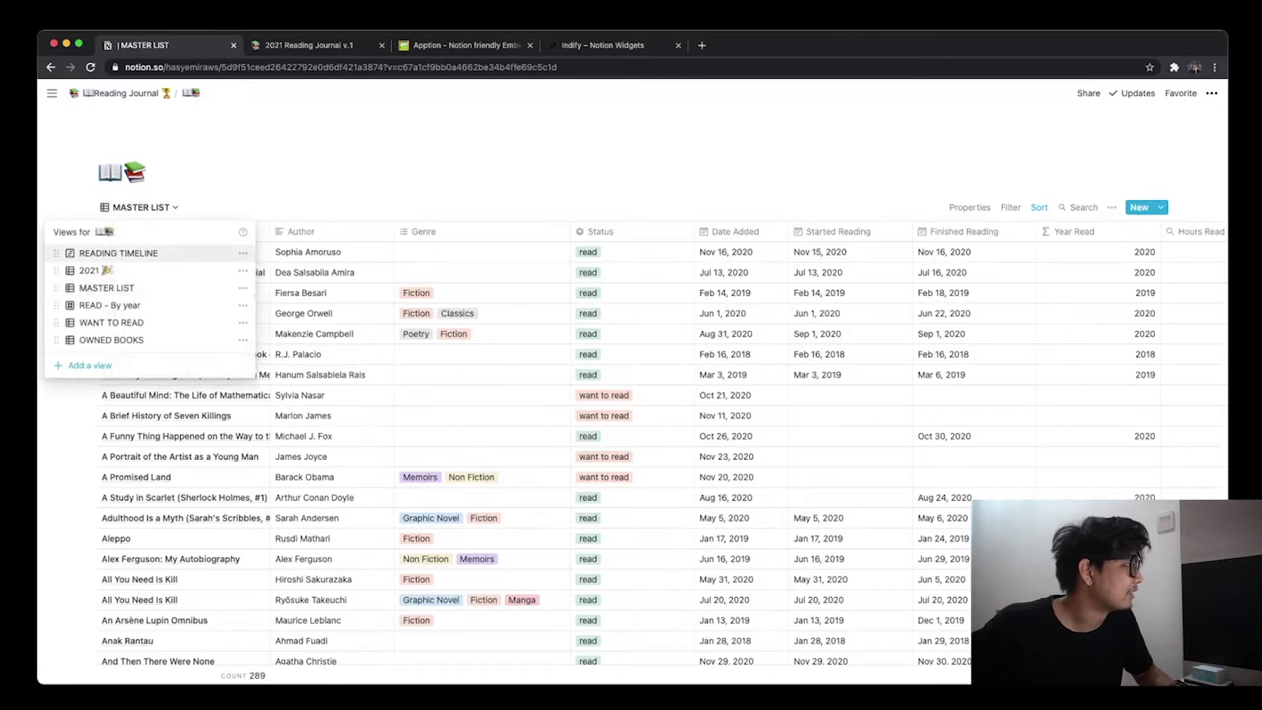
pyautogui.click(125, 251)
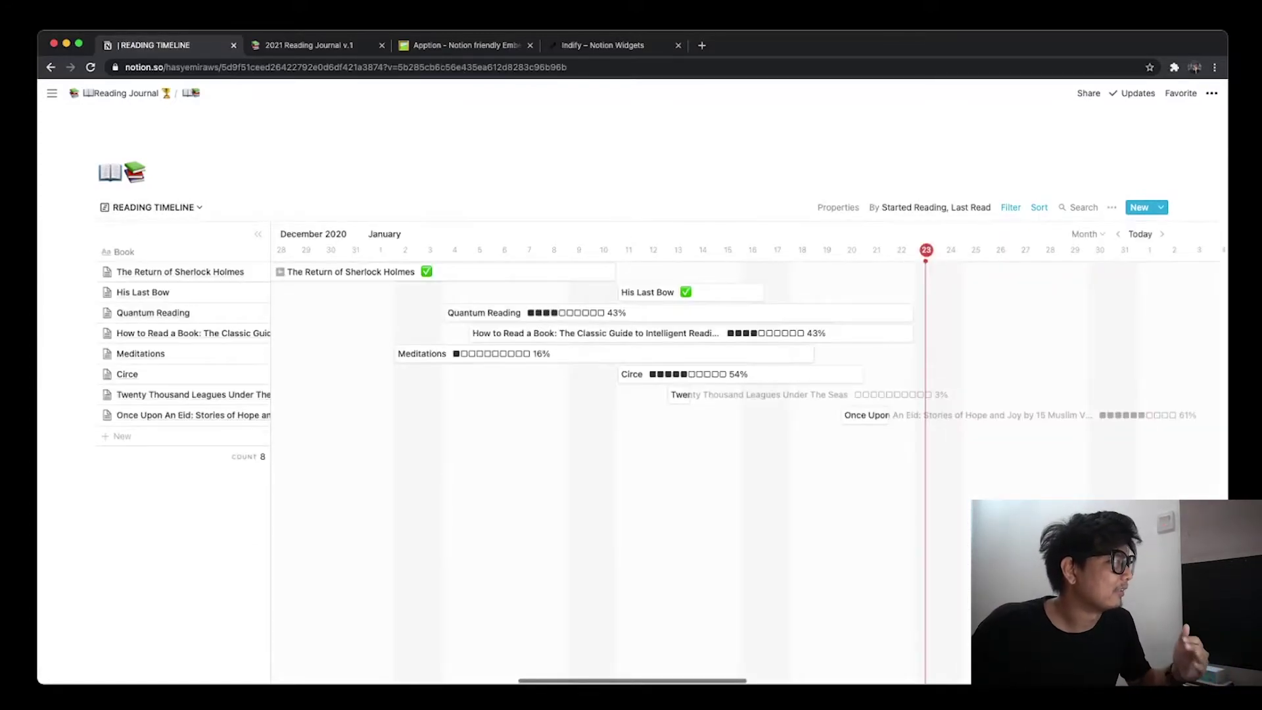
pyautogui.hscroll(-3, 742, 394)
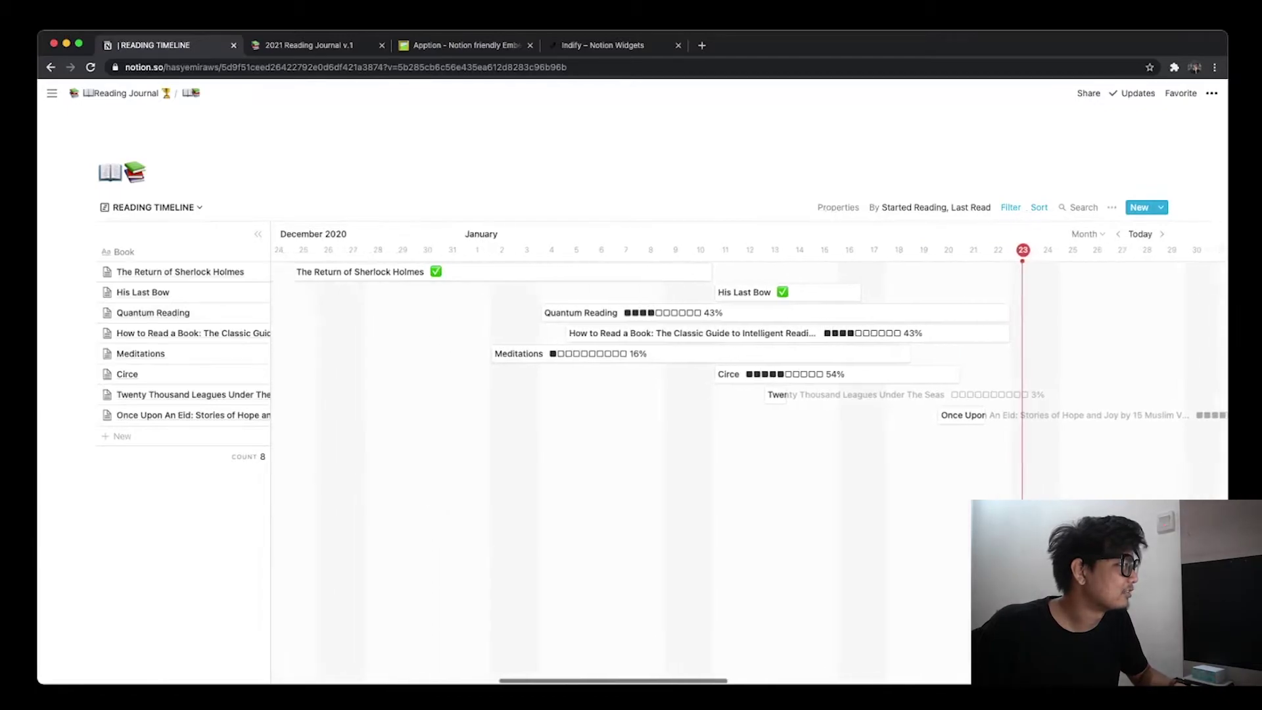
pyautogui.click(156, 207)
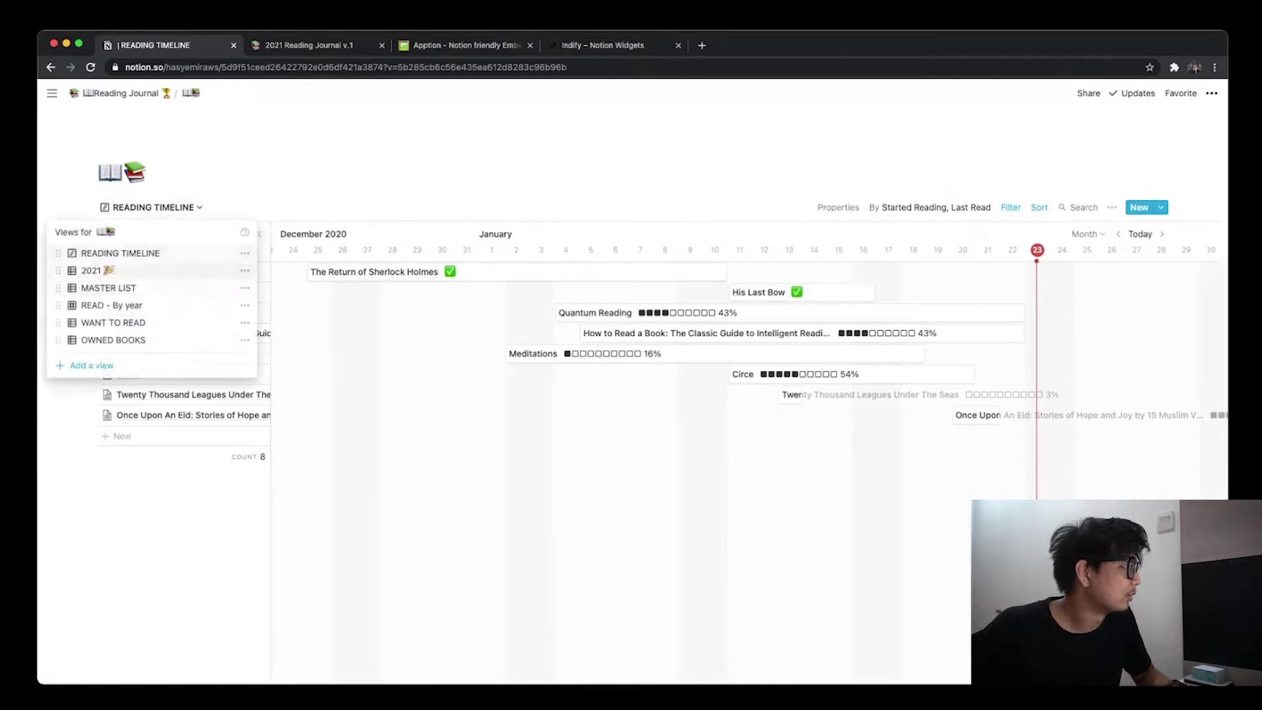
pyautogui.click(125, 270)
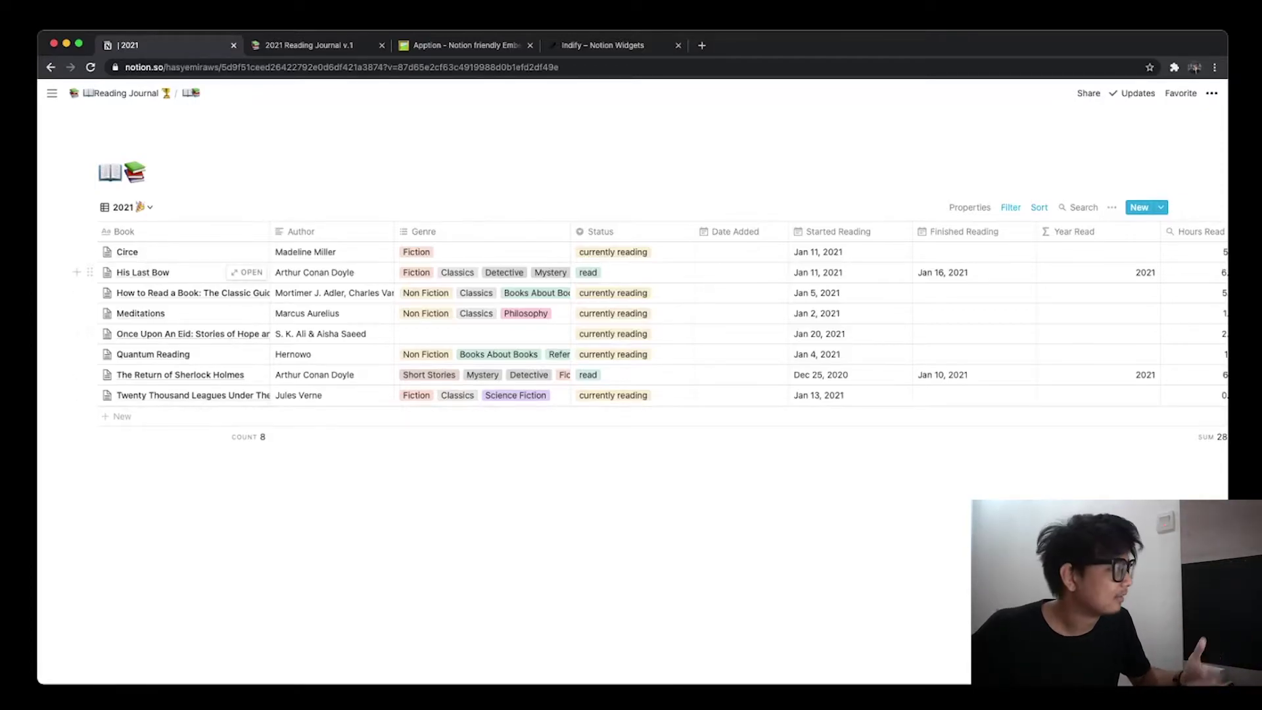
# Show the READ - By year gallery, check its filter conditions without changing them, and look through the book cards
pyautogui.click(125, 207)
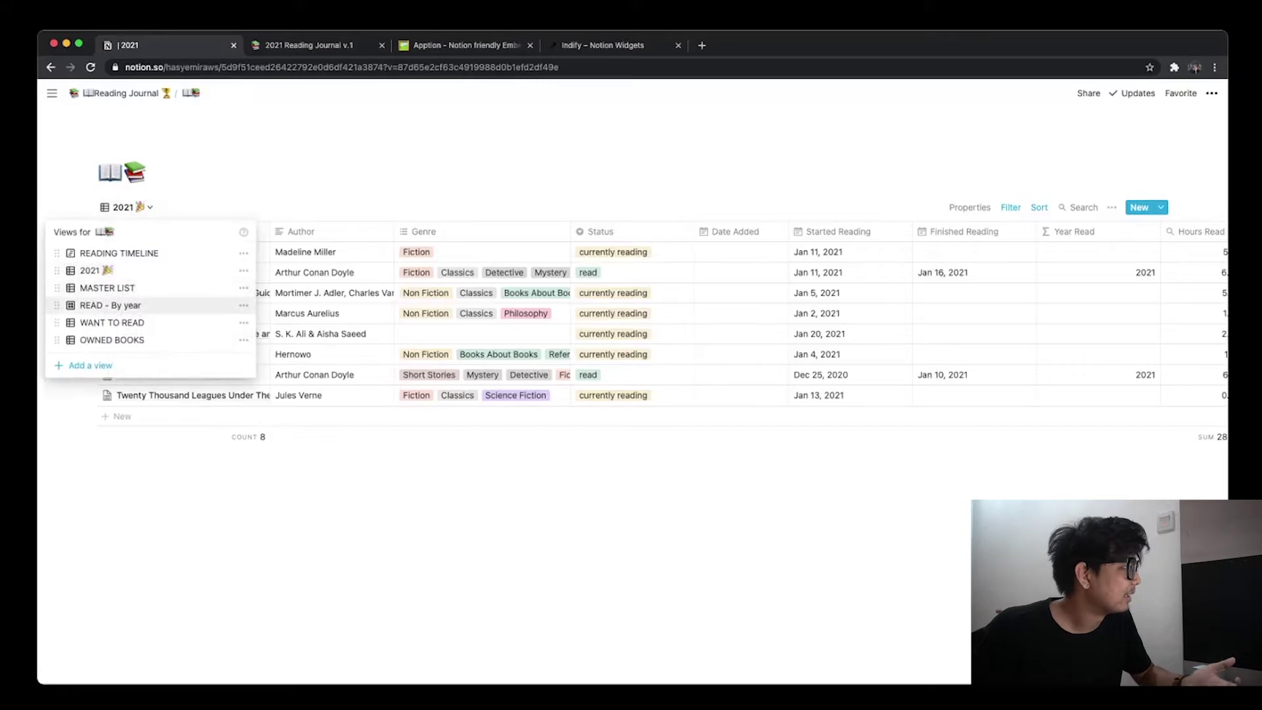
pyautogui.click(111, 305)
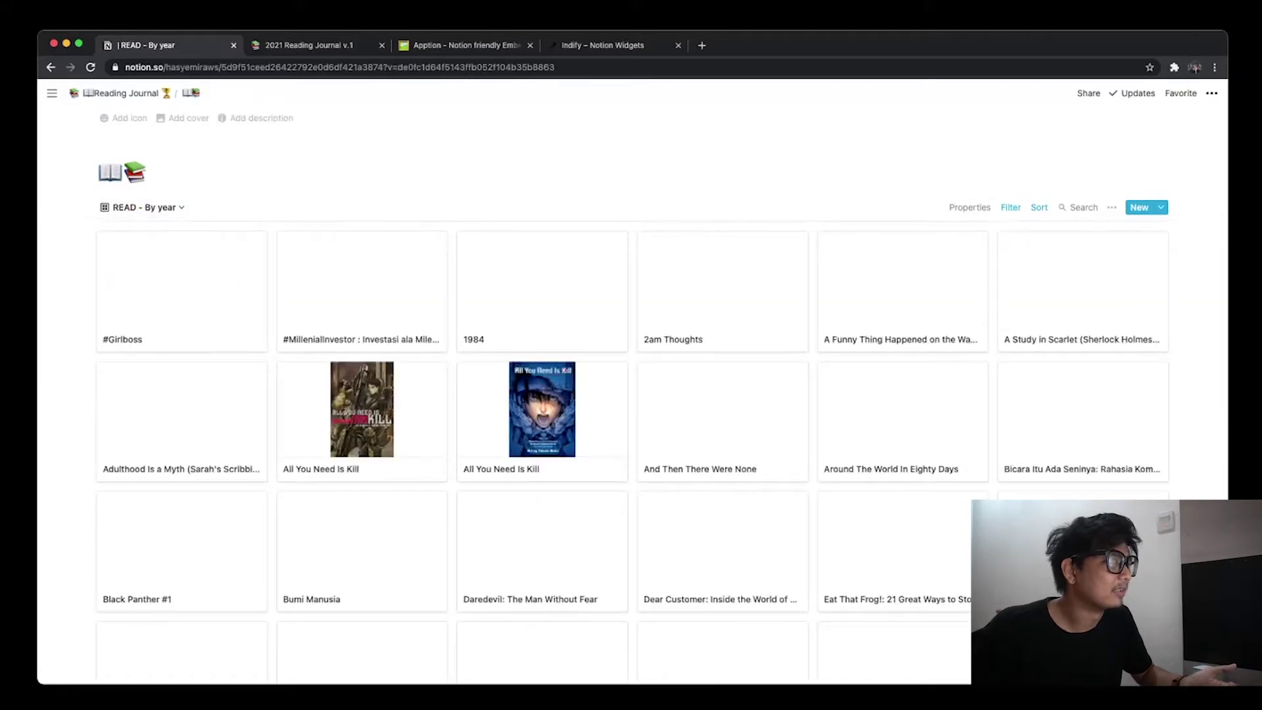
pyautogui.click(1011, 208)
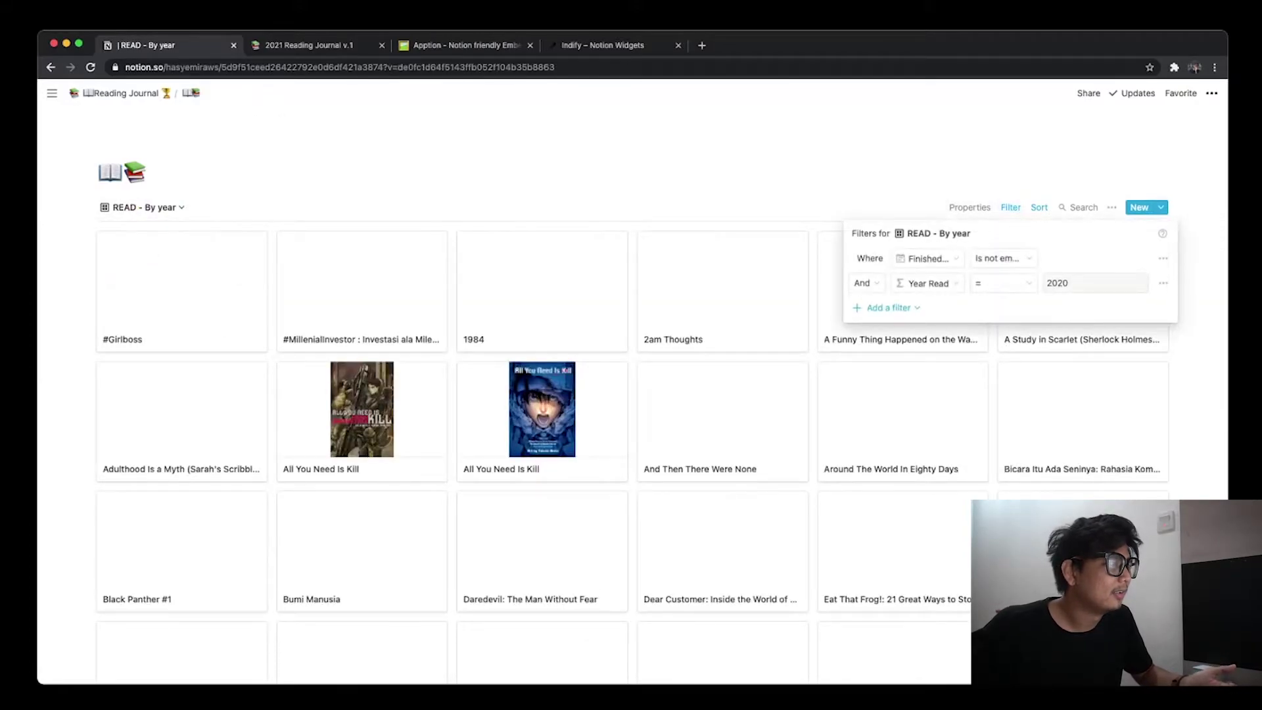
pyautogui.press('Escape')
pyautogui.scroll(-15, 631, 420)
pyautogui.scroll(15, 631, 421)
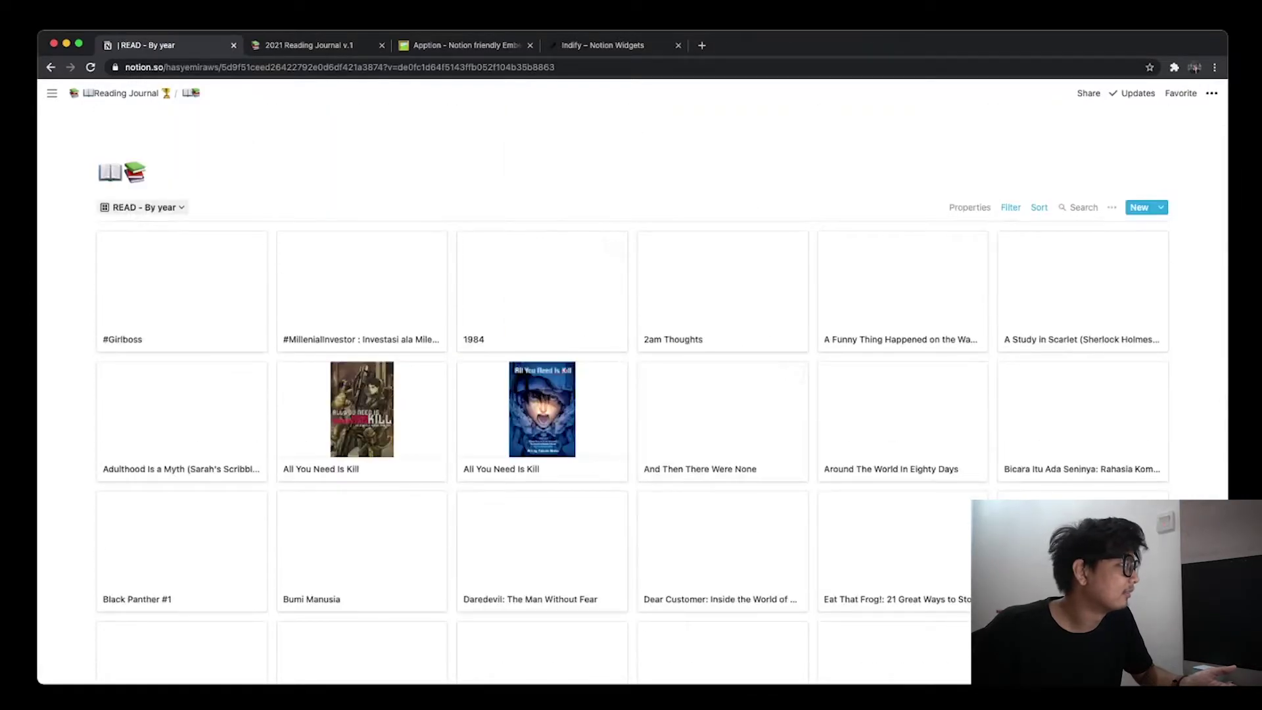
# Display the WANT TO READ view of the book database, followed by the OWNED BOOKS view
pyautogui.click(143, 207)
pyautogui.click(115, 325)
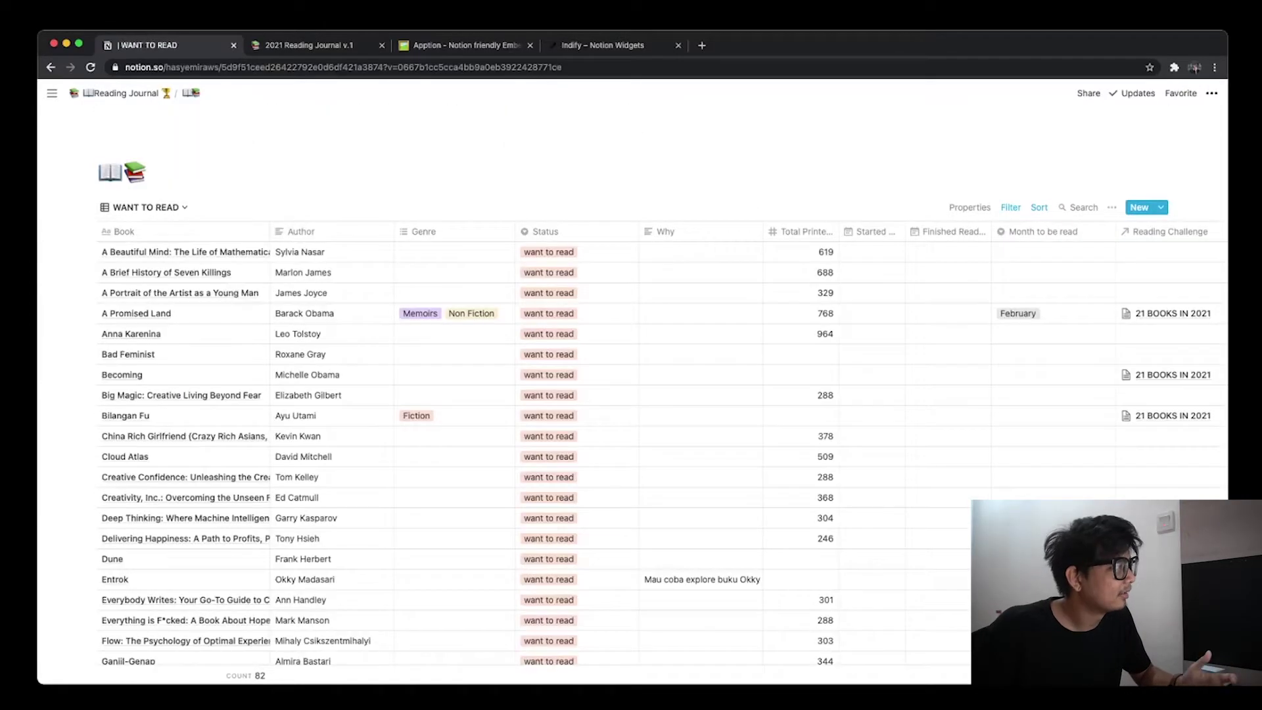
pyautogui.click(143, 207)
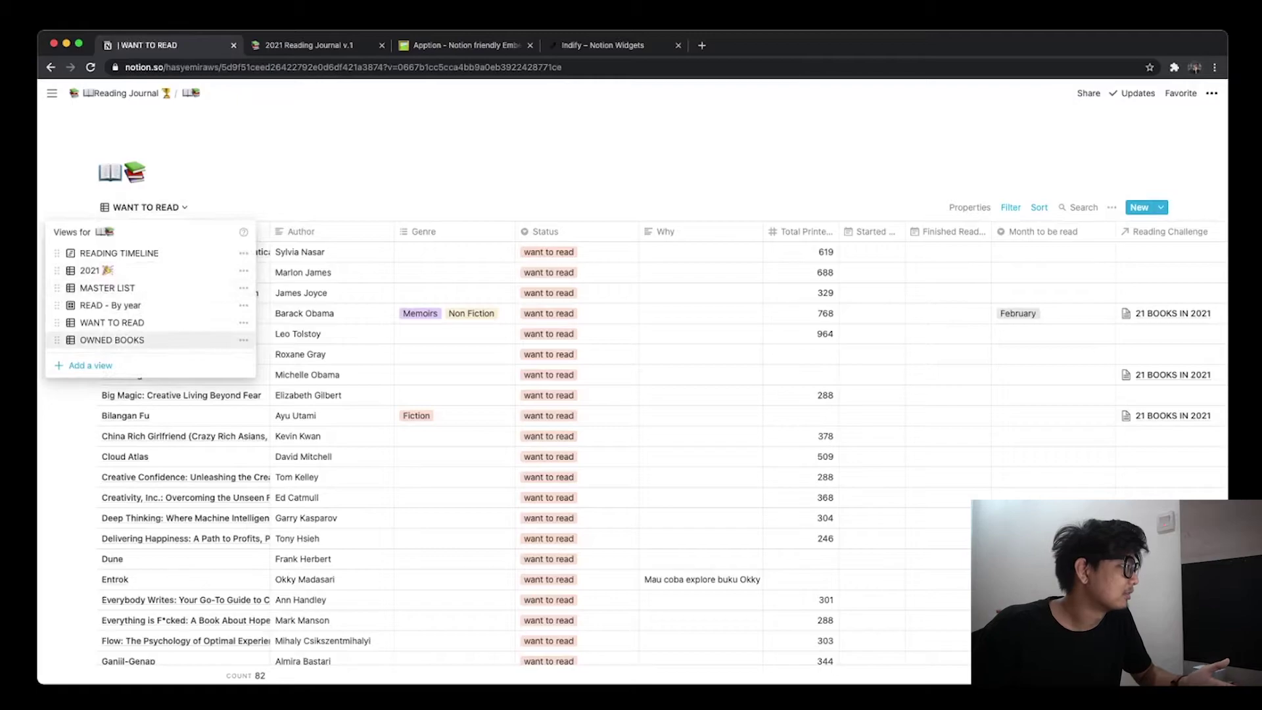
pyautogui.click(119, 338)
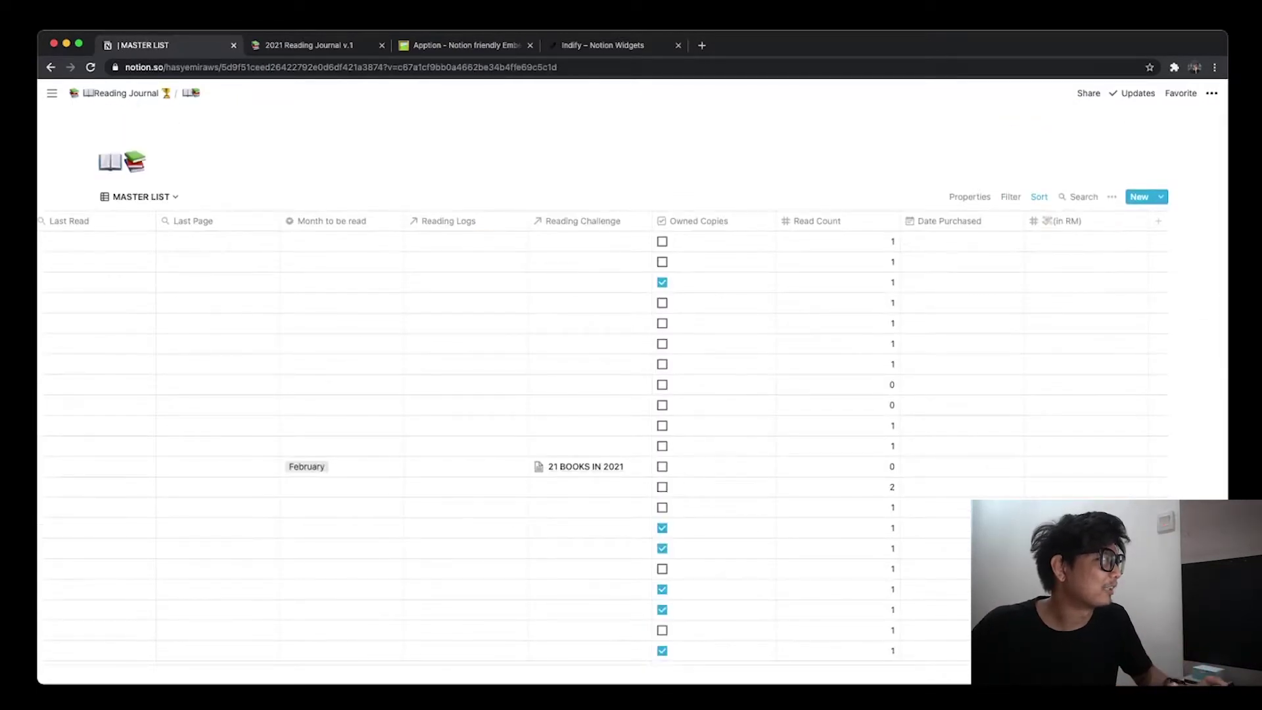
# Examine the MASTER LIST columns, including Owned Copies, Read Count, Reading Challenge, Reading Logs, Reviewed on Goodreads and Rating Stars
pyautogui.hscroll(-10, 617, 447)
pyautogui.hscroll(10, 618, 447)
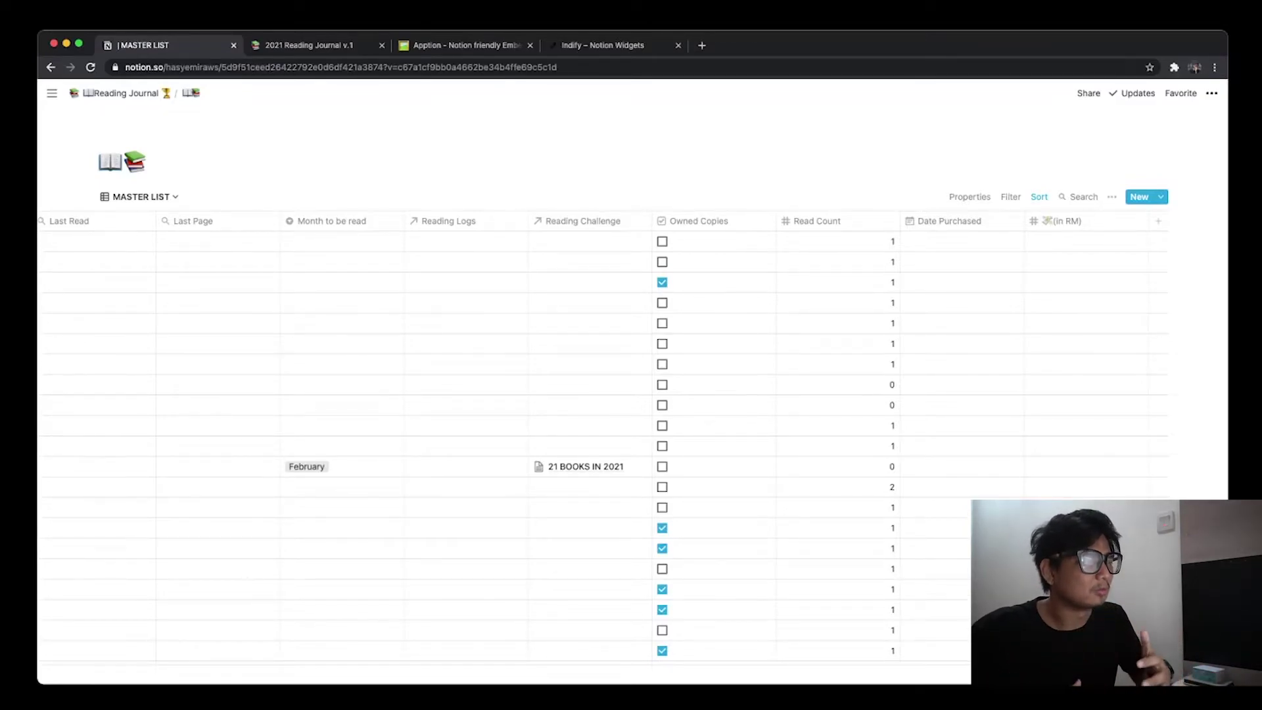
pyautogui.scroll(1, 631, 407)
pyautogui.hscroll(-5, 631, 408)
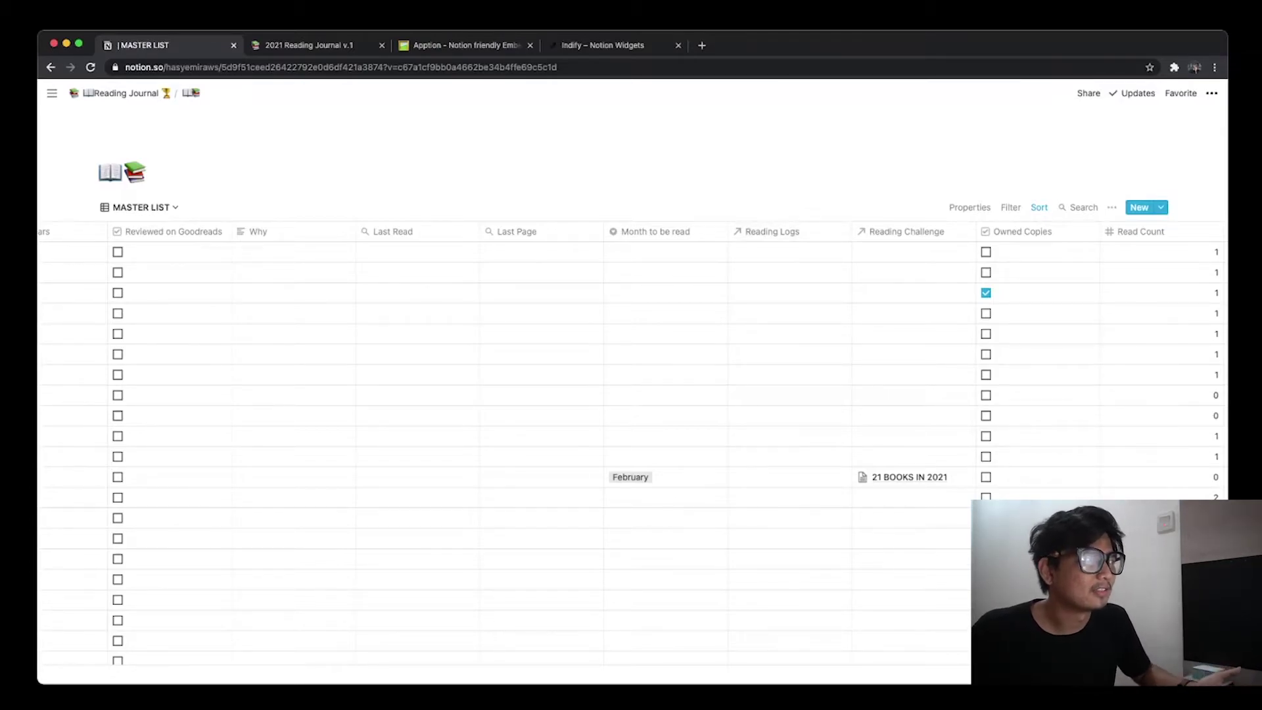
pyautogui.hscroll(-5, 499, 454)
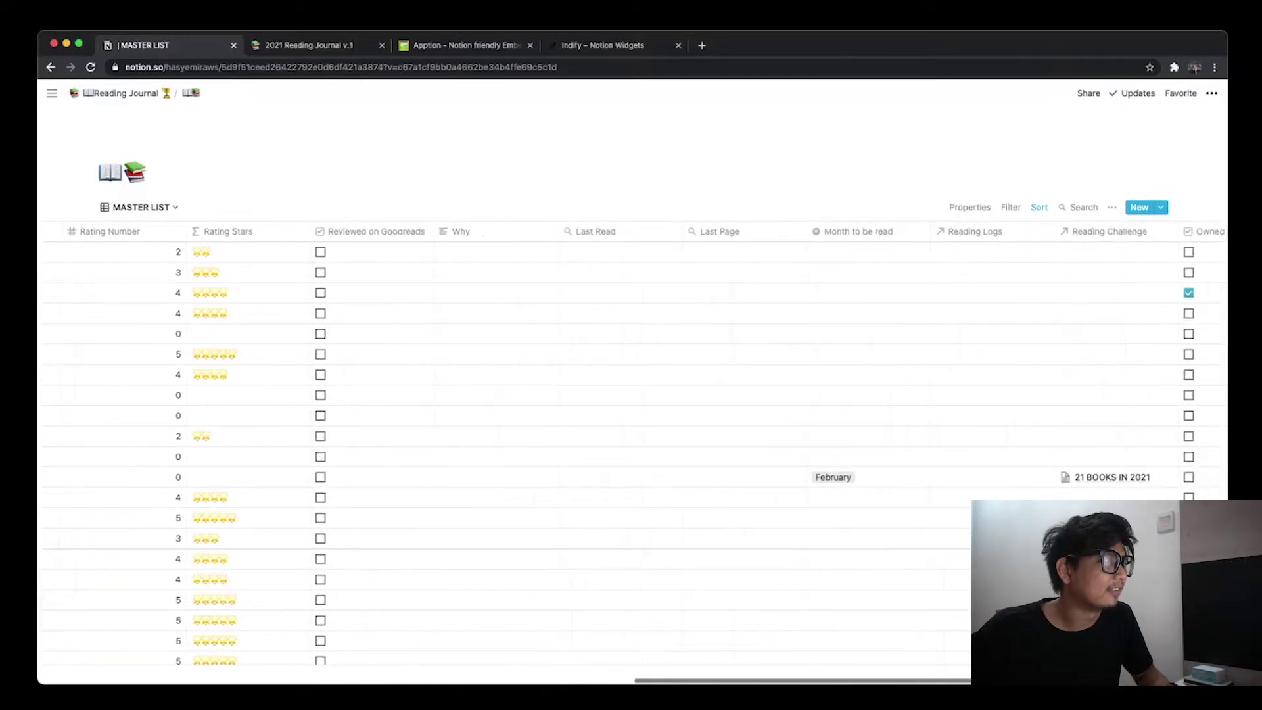
# Review the Progress formula in the MASTER LIST and select the first book's Progress Number cell
pyautogui.hscroll(-2, 499, 453)
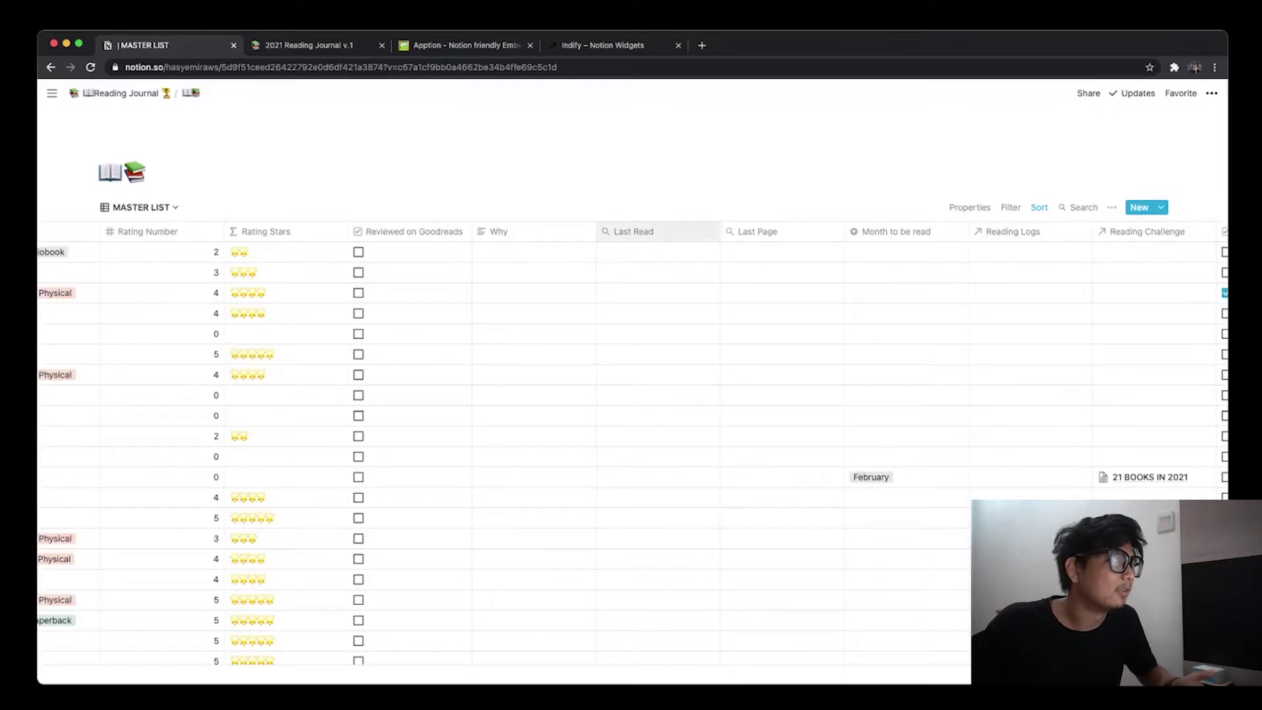
pyautogui.scroll(-2, 630, 381)
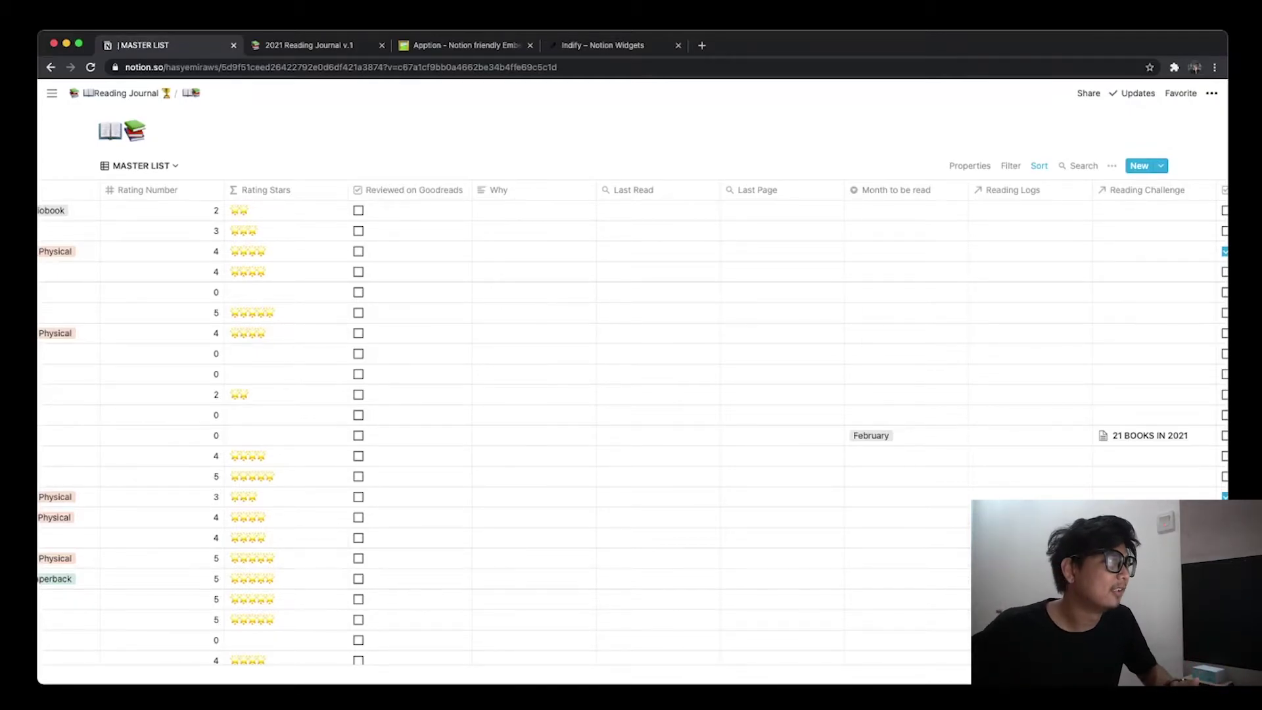
pyautogui.hscroll(-10, 499, 434)
pyautogui.hscroll(-6, 500, 433)
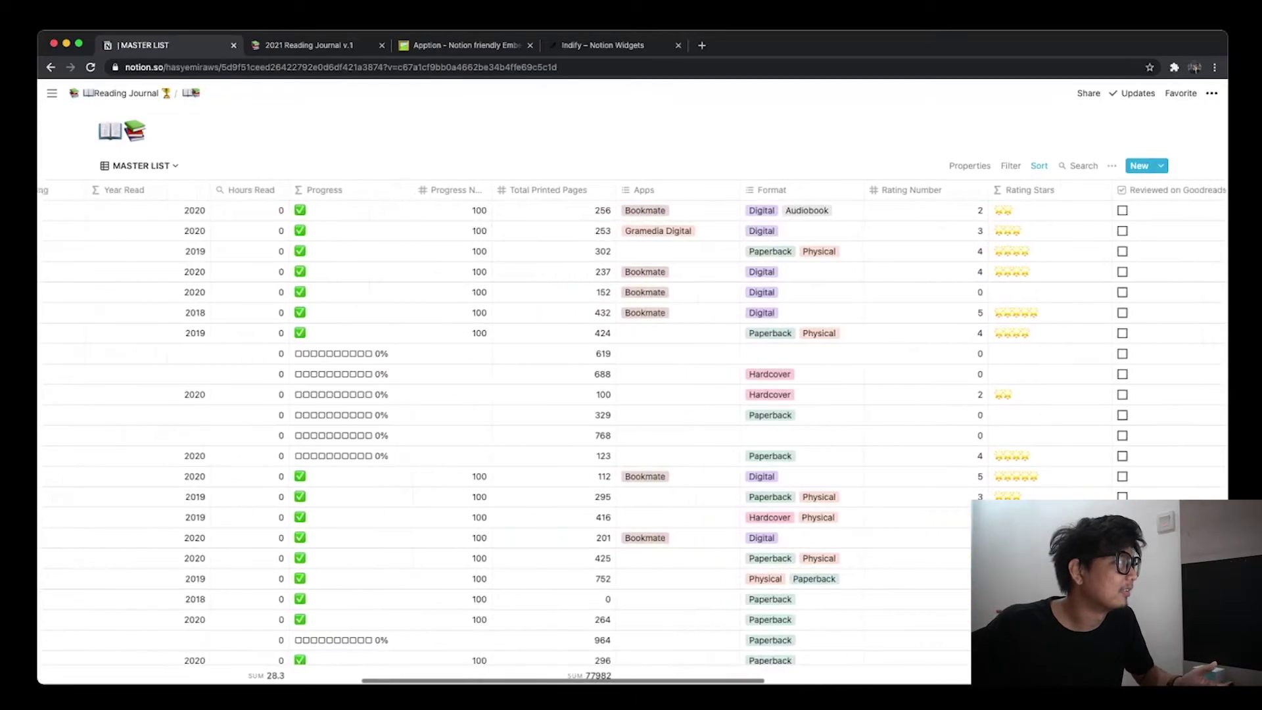
pyautogui.click(624, 230)
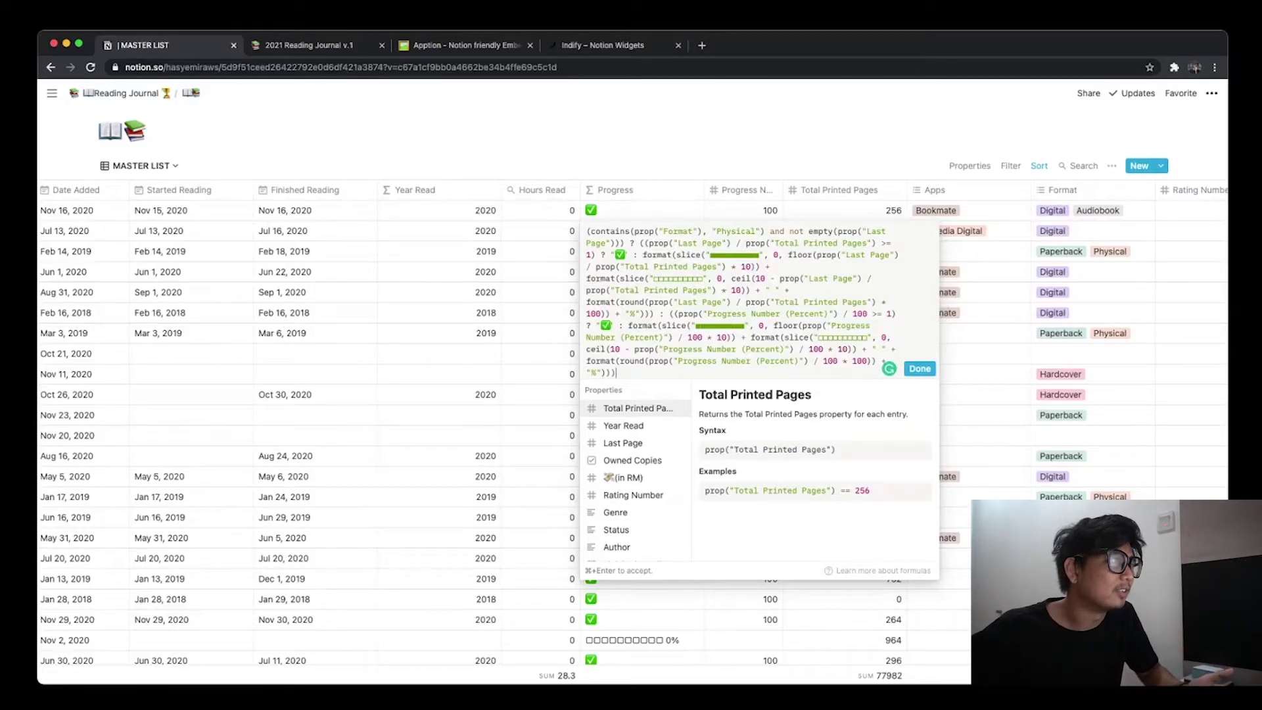
pyautogui.press('super+Return')
pyautogui.click(743, 210)
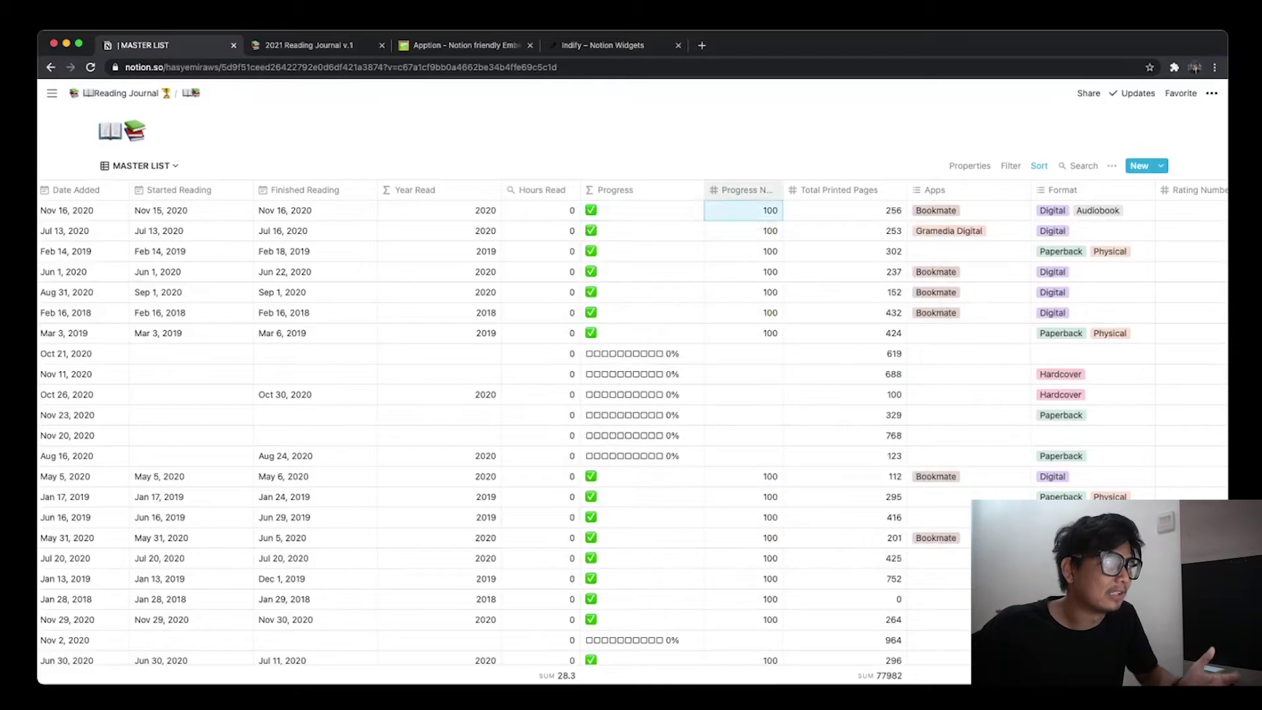
# Look across the MASTER LIST columns between Progress Number, Format, Last Read and Last Page
pyautogui.hscroll(10, 499, 427)
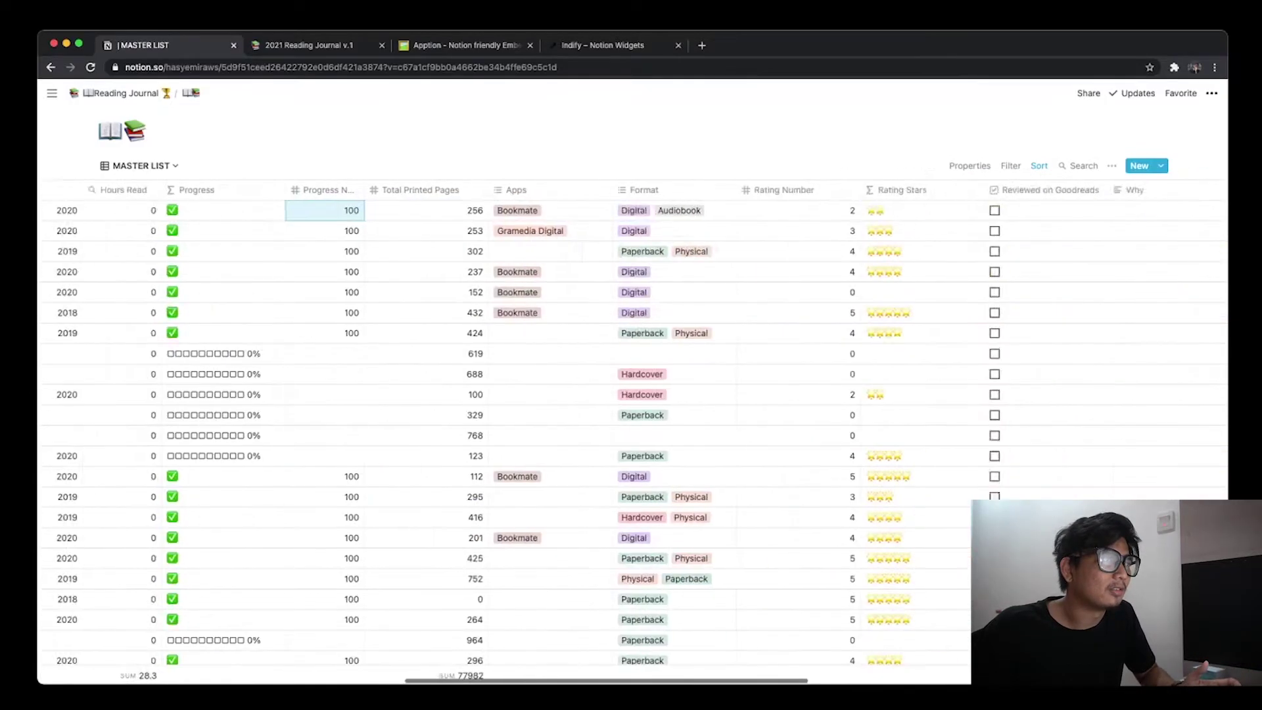
pyautogui.hscroll(5, 631, 427)
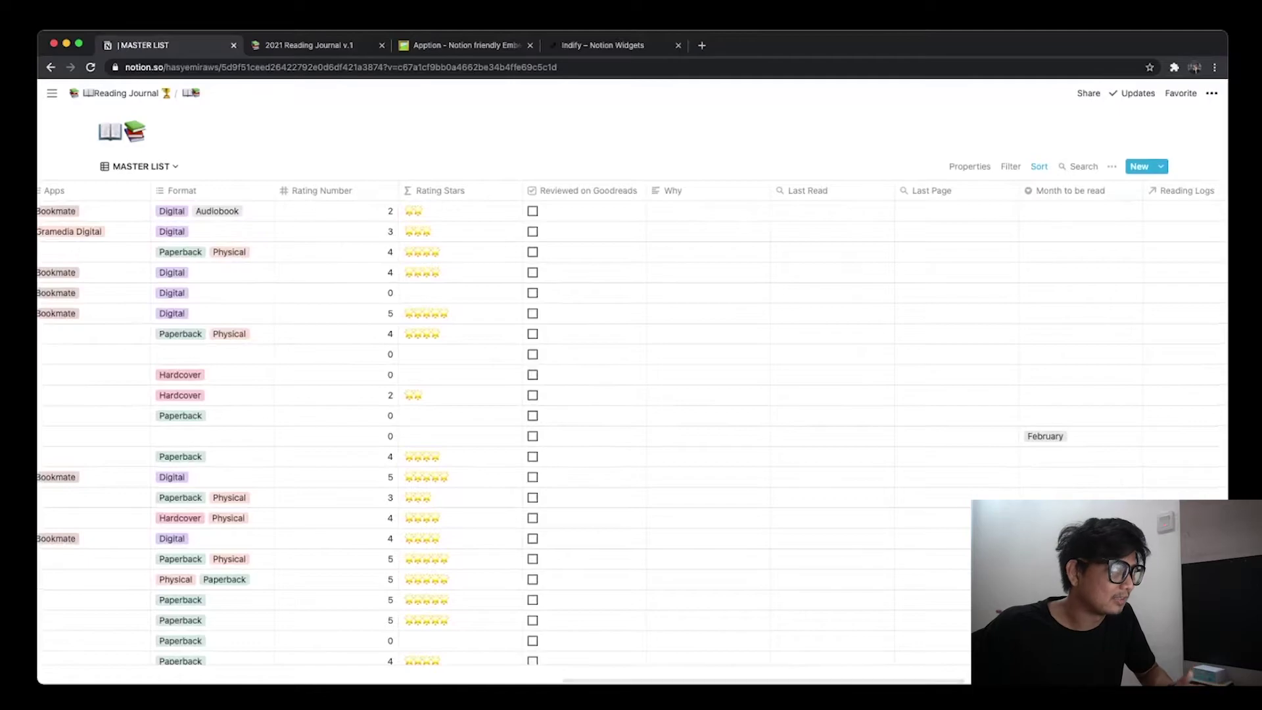
pyautogui.hscroll(-15, 630, 427)
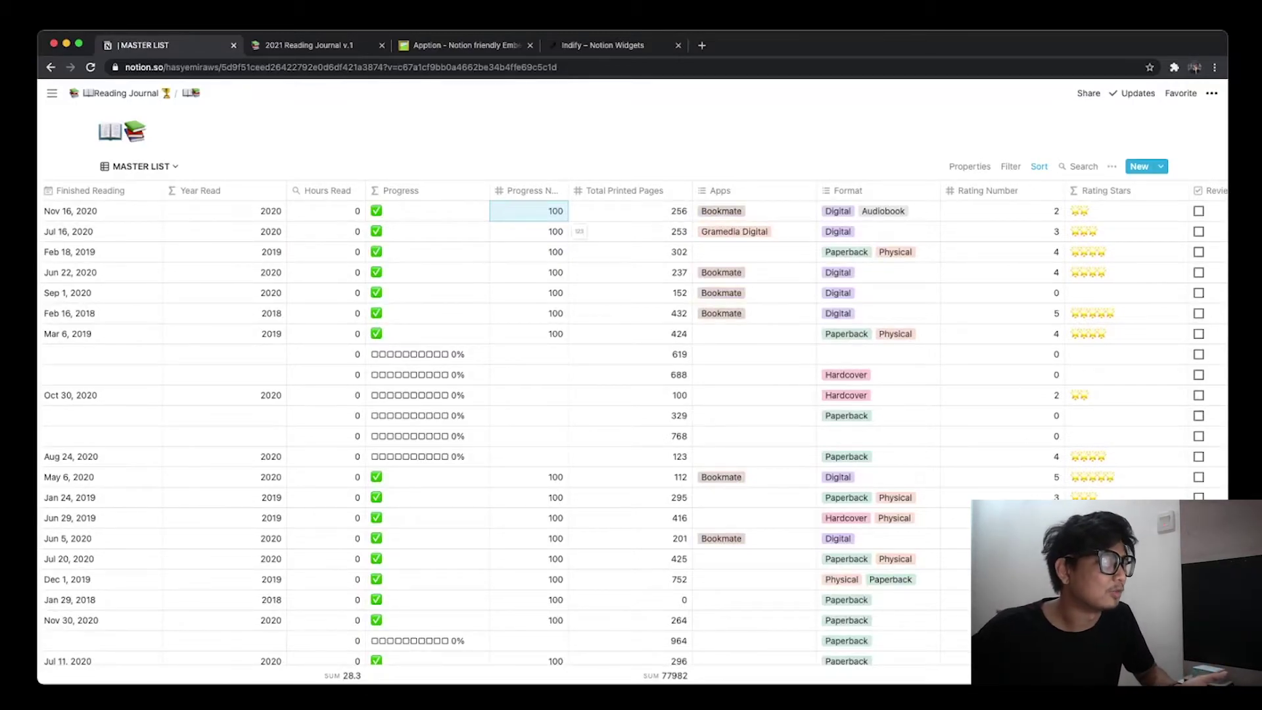
pyautogui.hscroll(10, 631, 428)
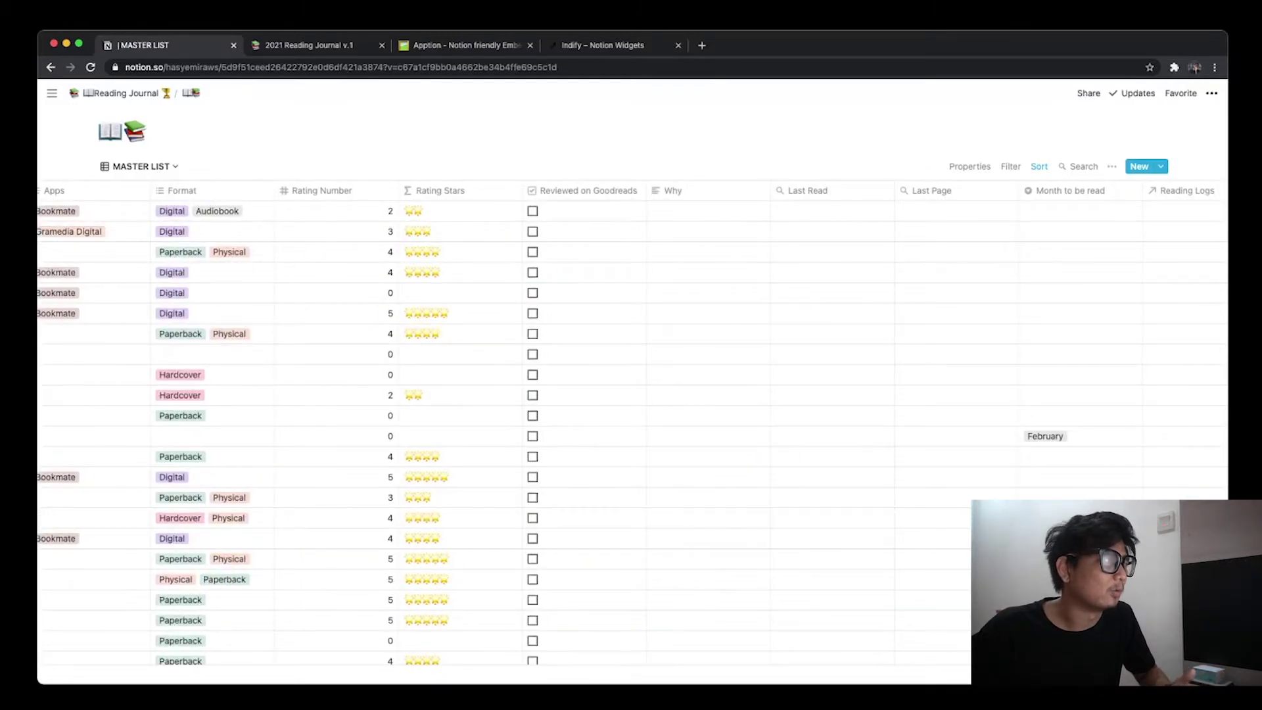
pyautogui.hscroll(-10, 631, 427)
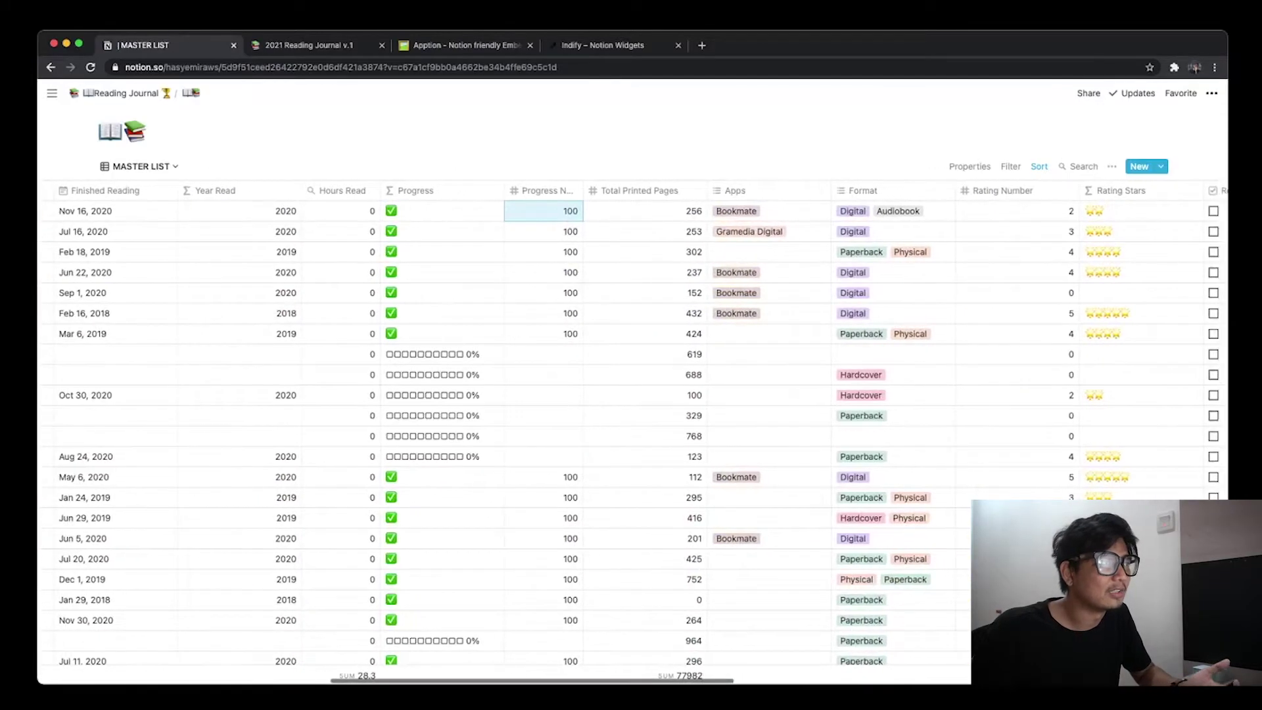
pyautogui.hscroll(-2, 631, 427)
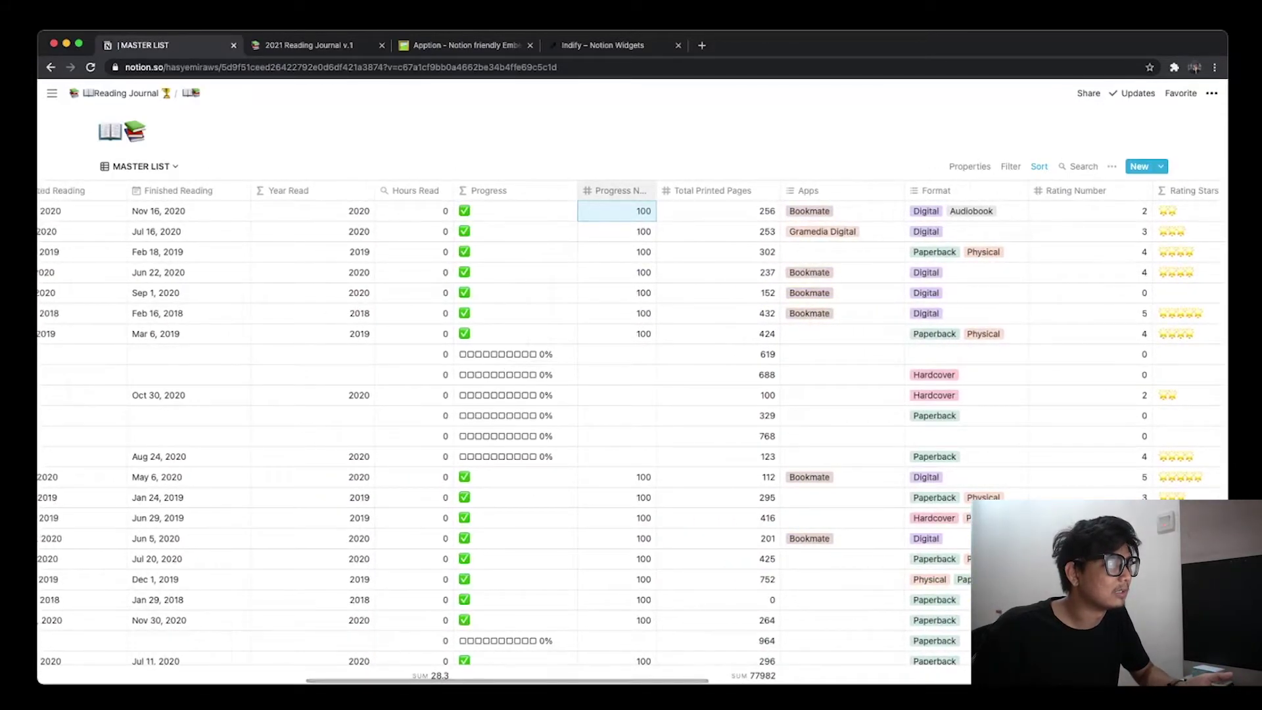
# Inspect the Progress formula from the row for 1984 and look through the progress bars and check marks in its column
pyautogui.click(506, 292)
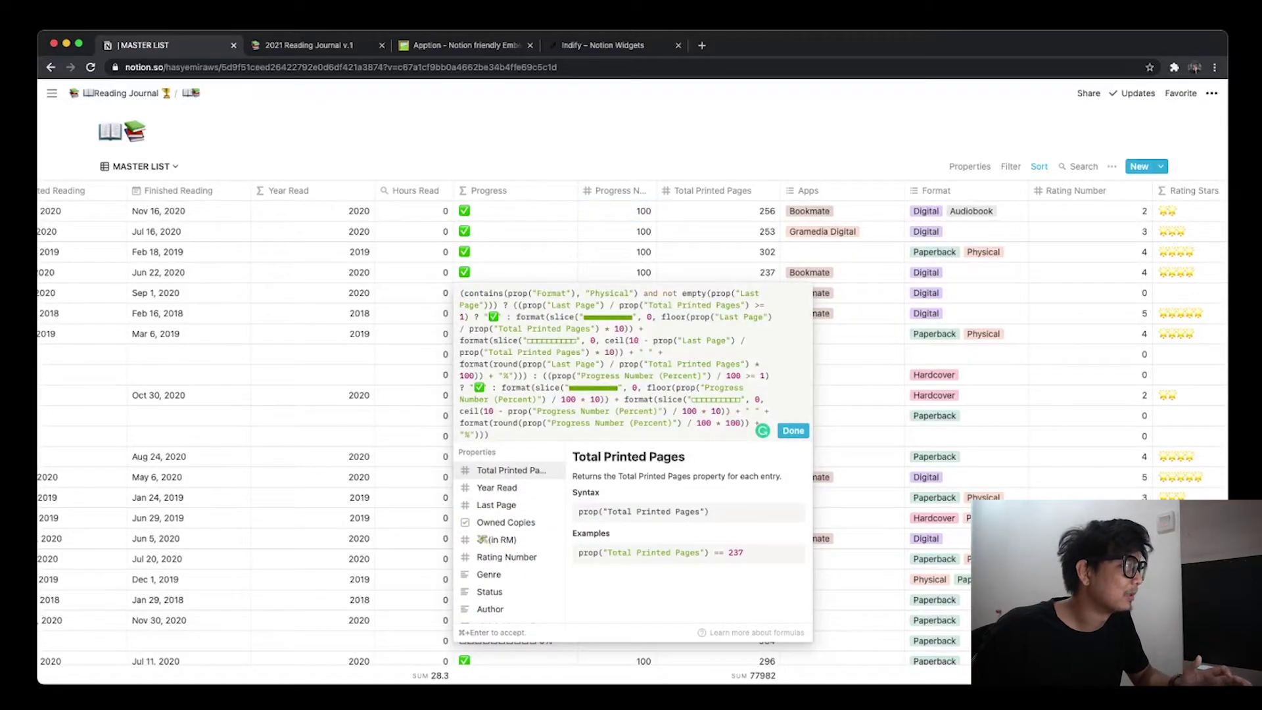
pyautogui.press('Escape')
pyautogui.scroll(-2, 631, 394)
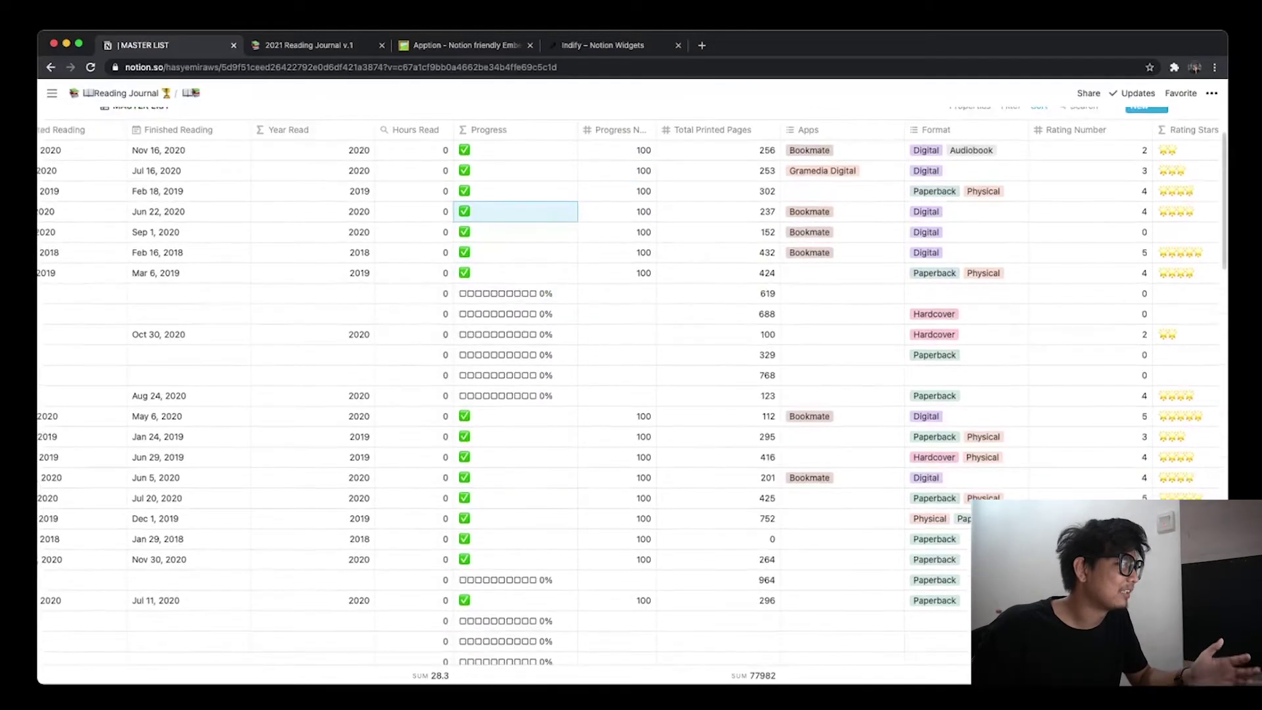
pyautogui.scroll(-5, 631, 395)
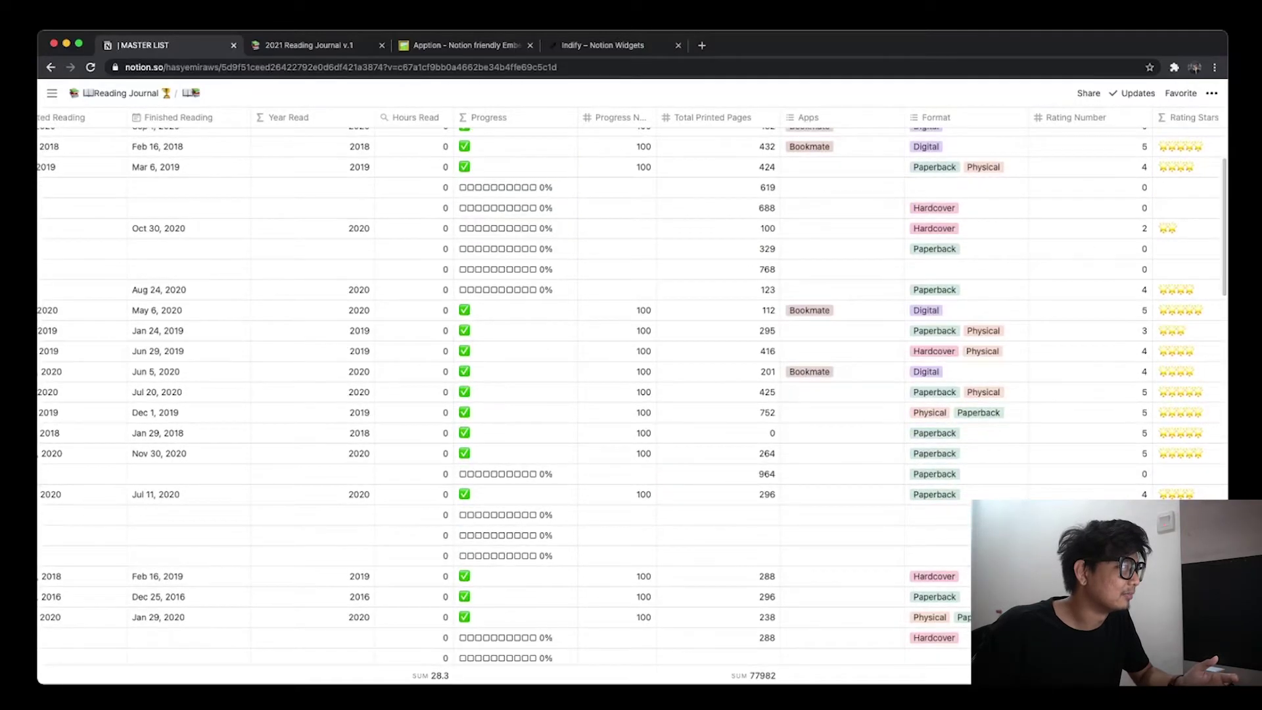
pyautogui.scroll(6, 630, 395)
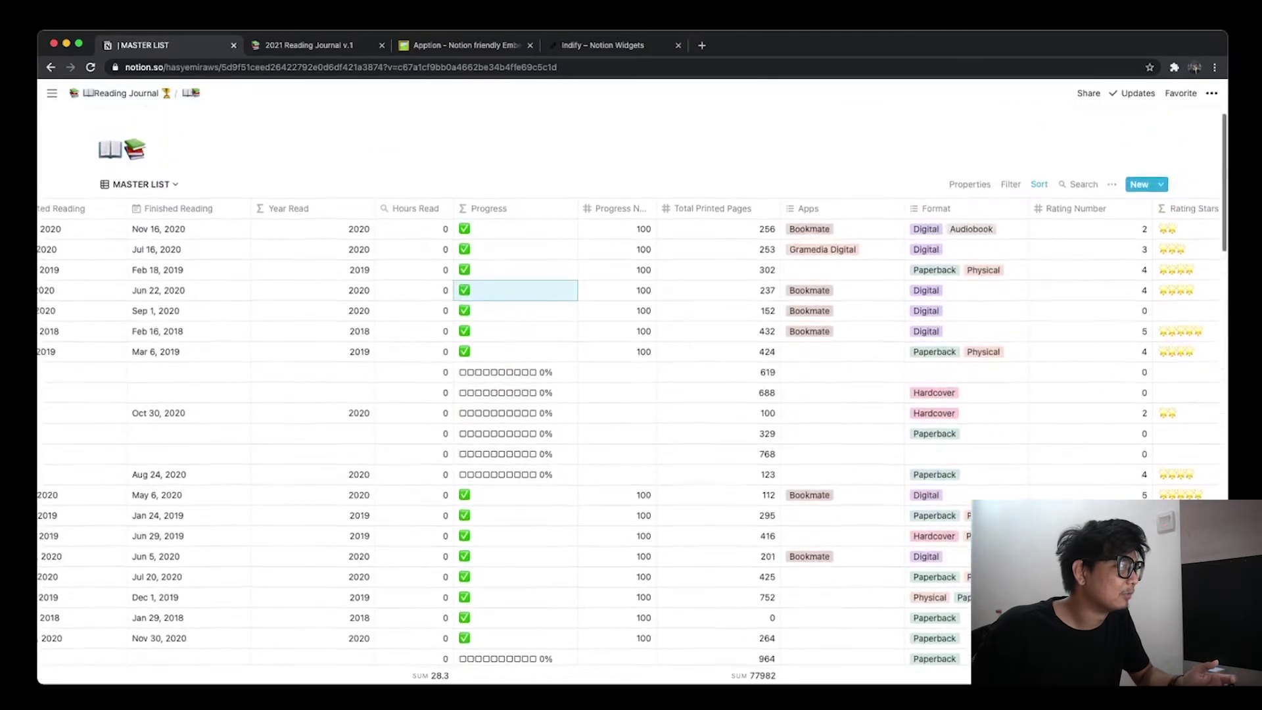
pyautogui.press('Return')
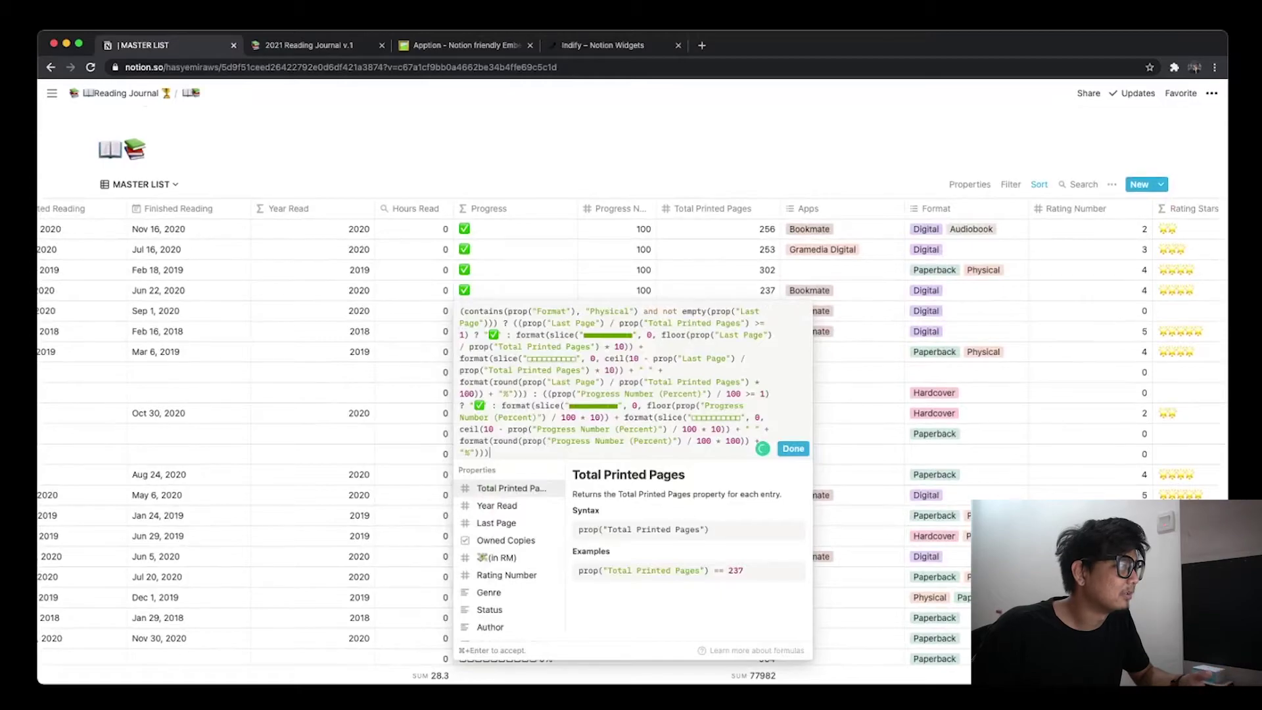
pyautogui.press('super+Return')
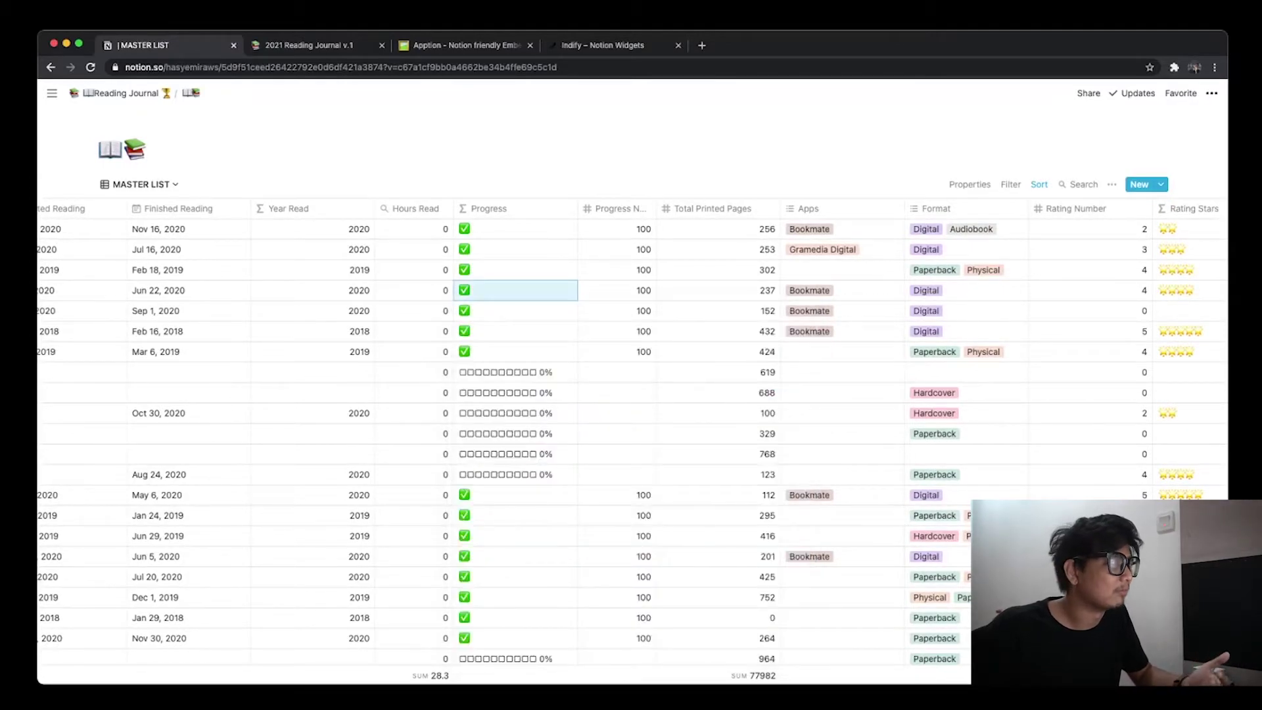
# Look over the Author, Genre, Status and reading date columns, and view the formula behind Year Read
pyautogui.hscroll(-5, 631, 433)
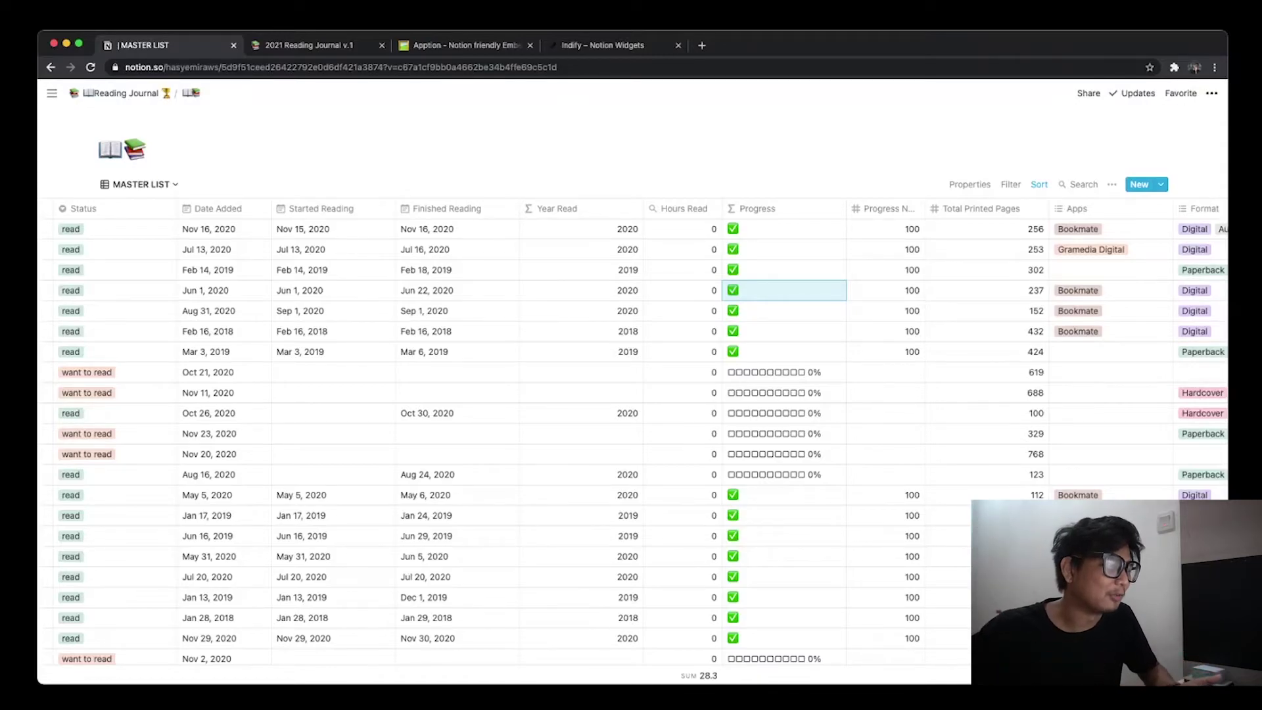
pyautogui.scroll(-2, 636, 386)
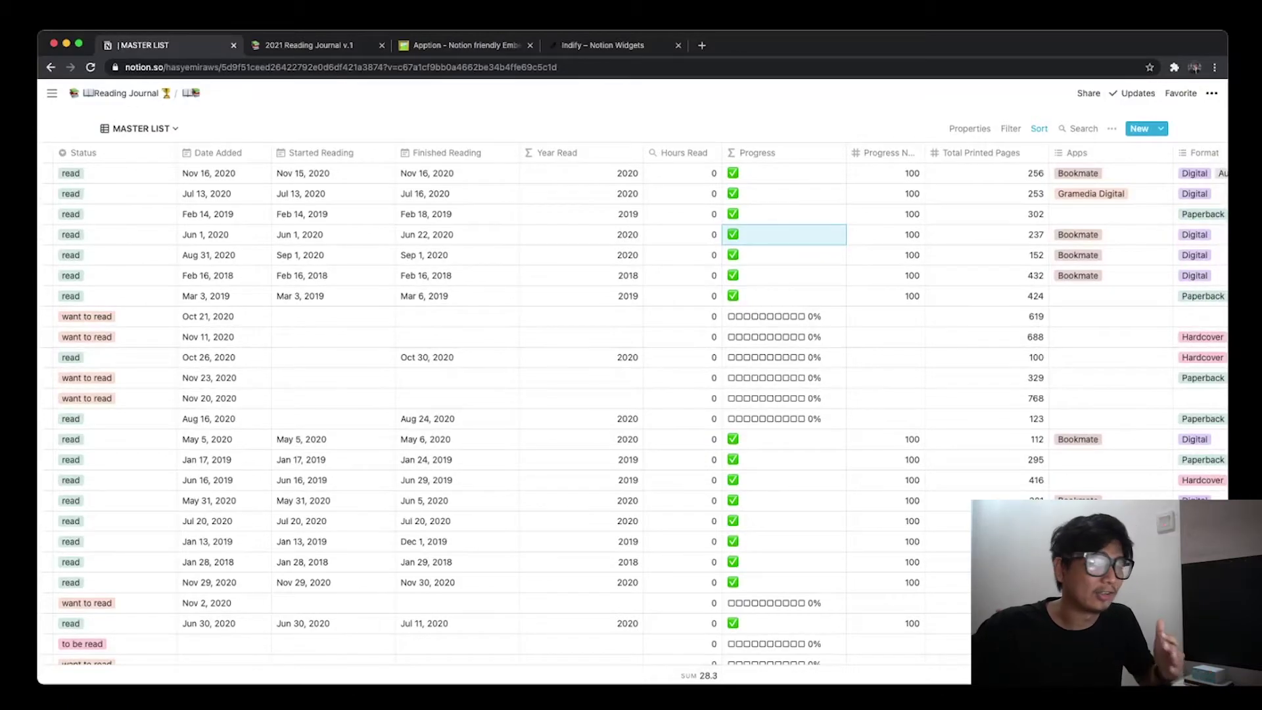
pyautogui.scroll(3, 635, 387)
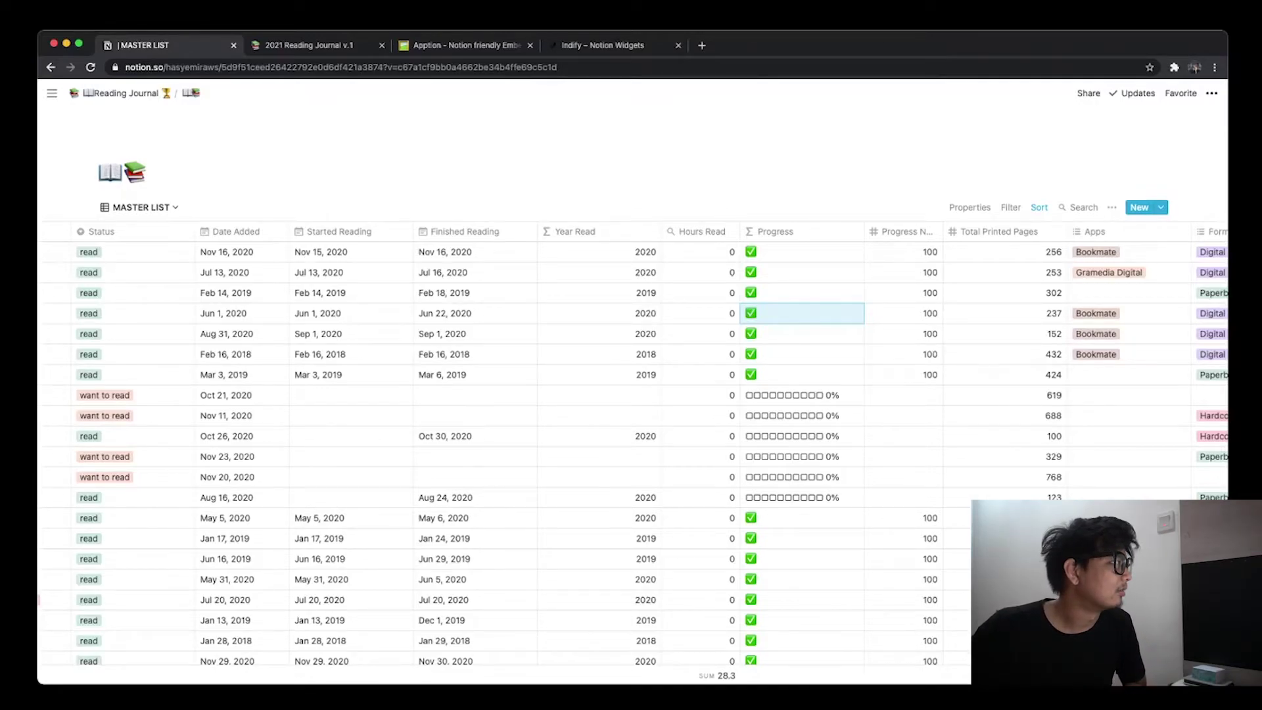
pyautogui.hscroll(-10, 630, 453)
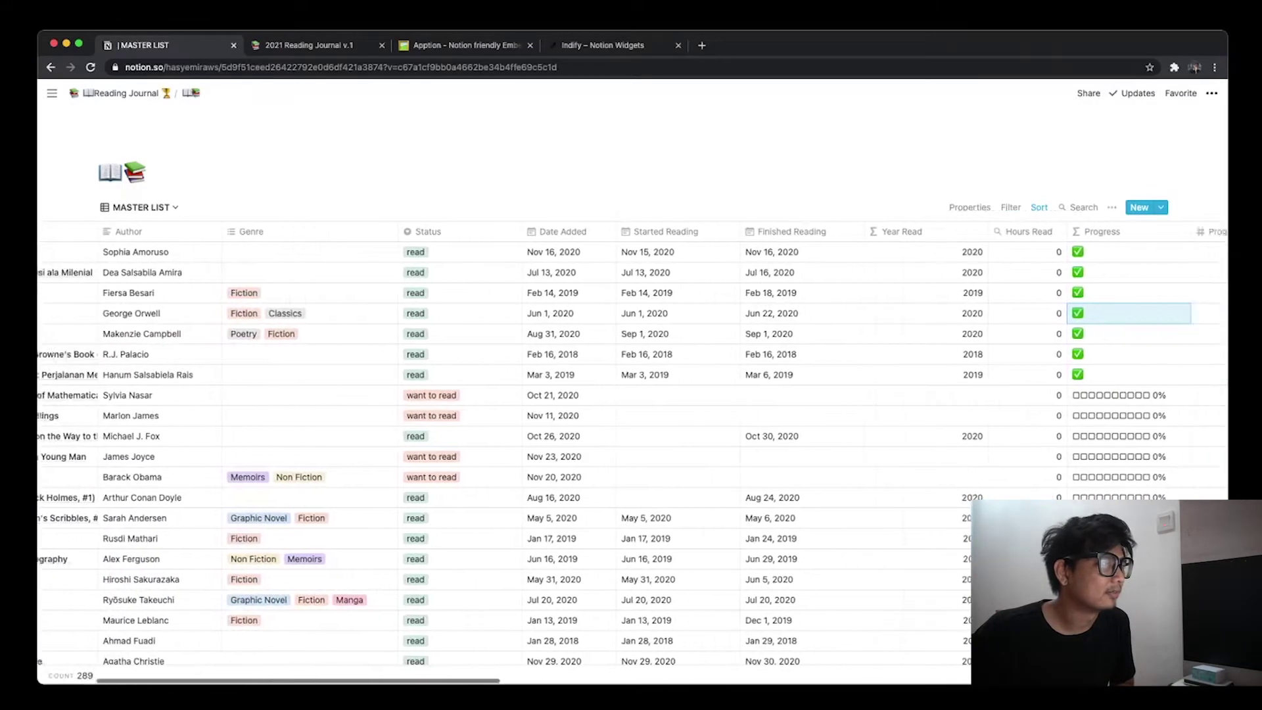
pyautogui.hscroll(4, 768, 341)
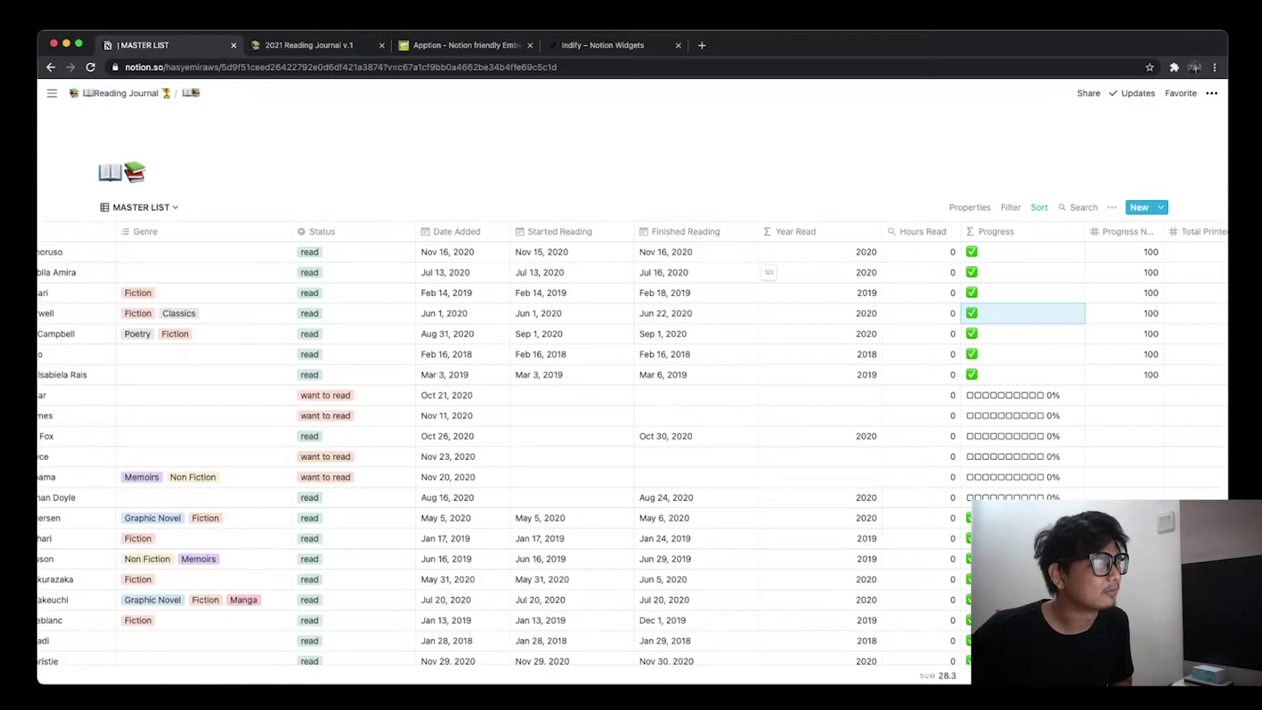
pyautogui.click(822, 272)
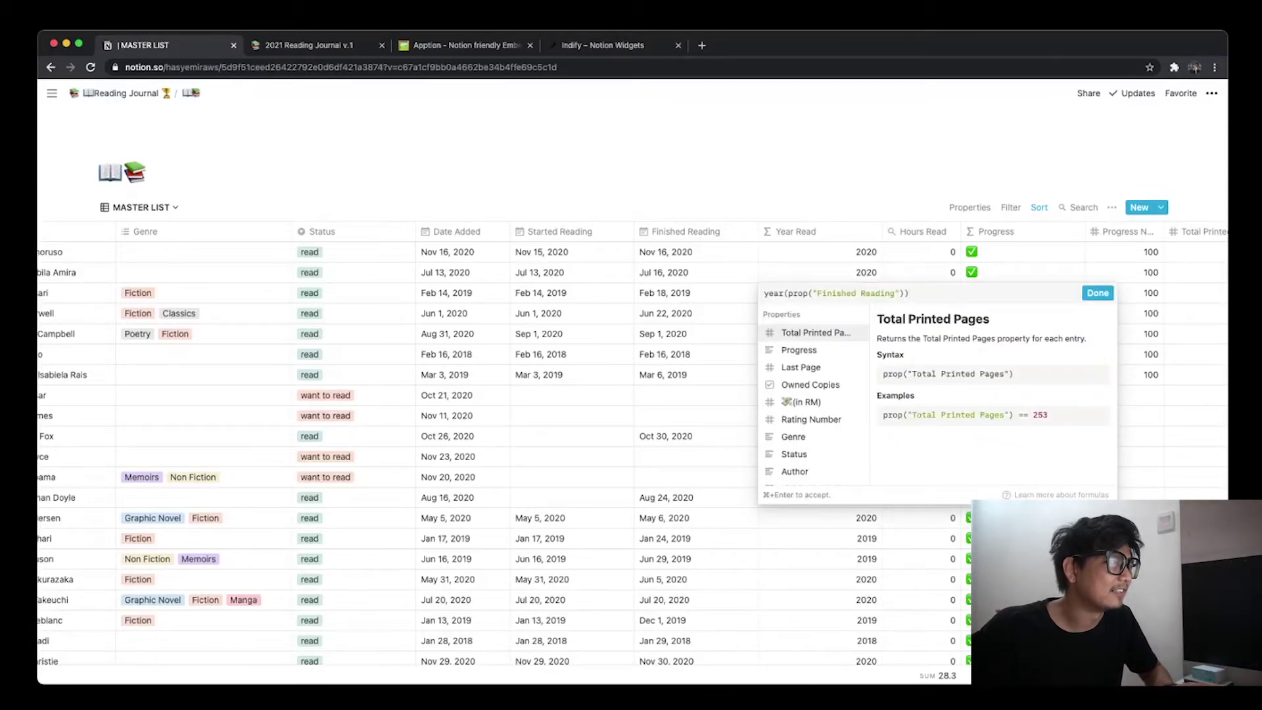
pyautogui.scroll(-1, 630, 408)
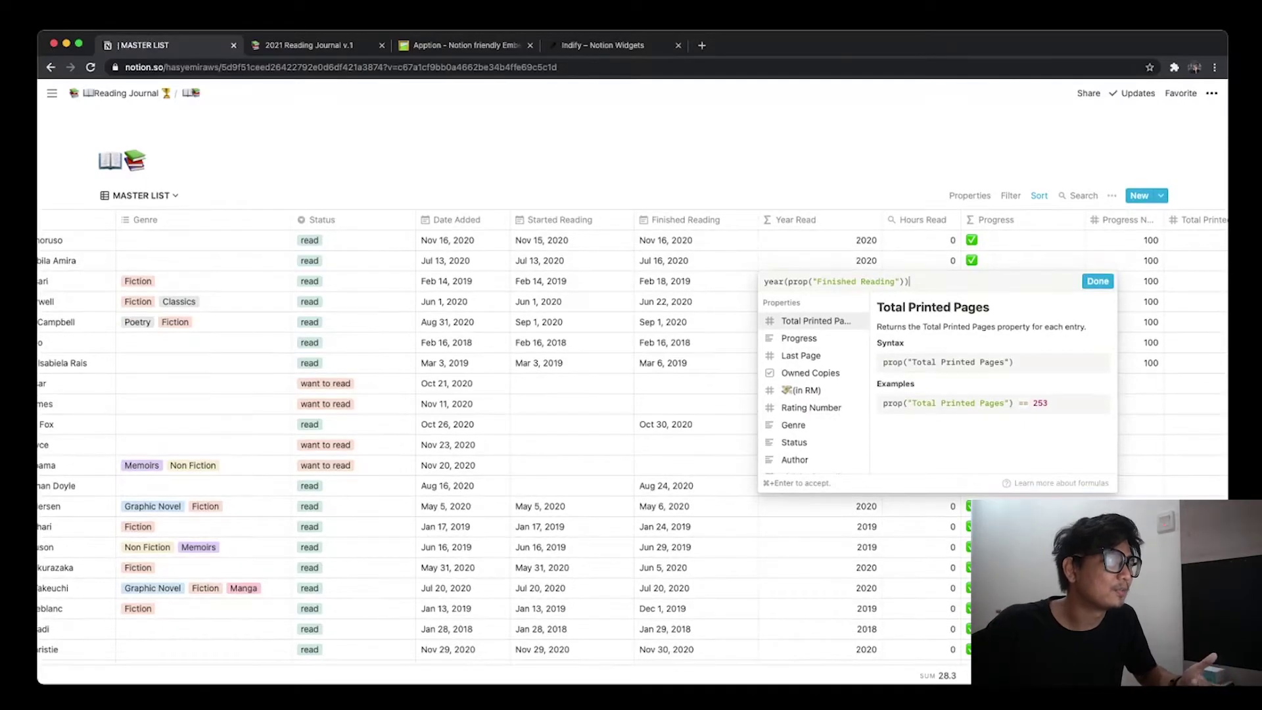
pyautogui.press('Escape')
# Filter the READ - By year gallery to Year Read 2021 and reopen that filter value for editing
pyautogui.click(142, 195)
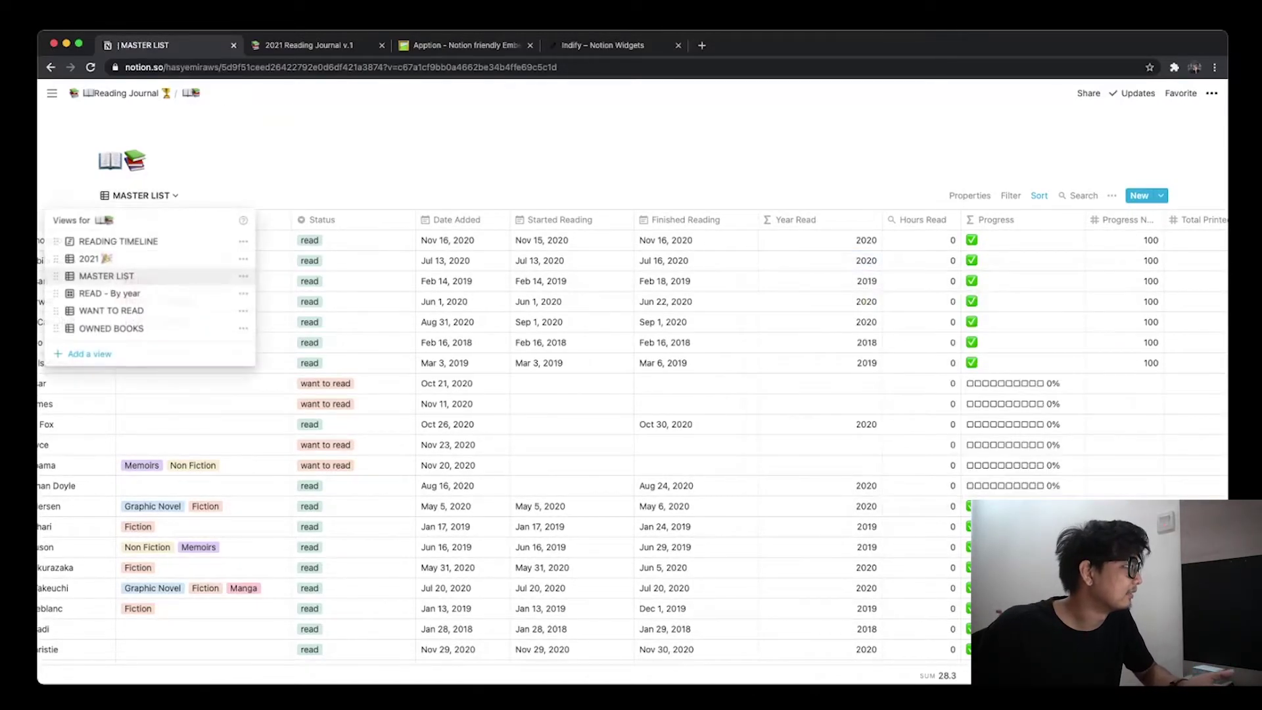
pyautogui.click(109, 293)
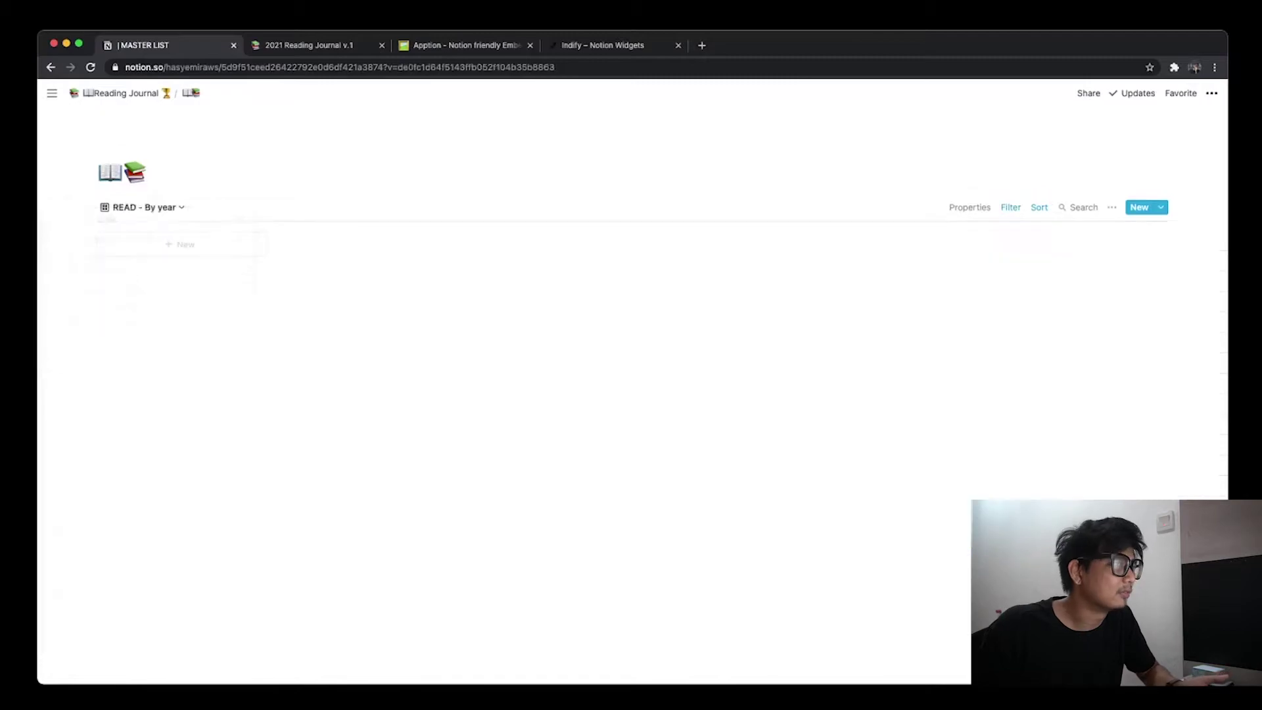
pyautogui.click(1010, 207)
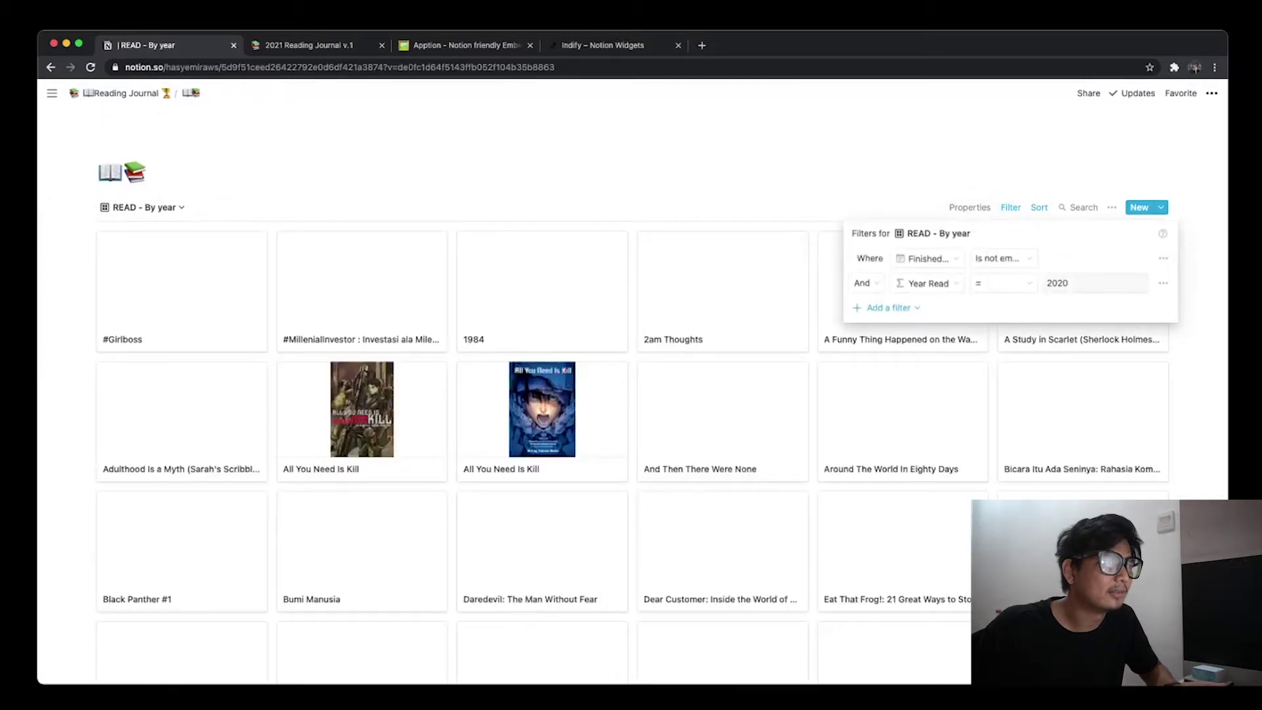
pyautogui.click(1094, 282)
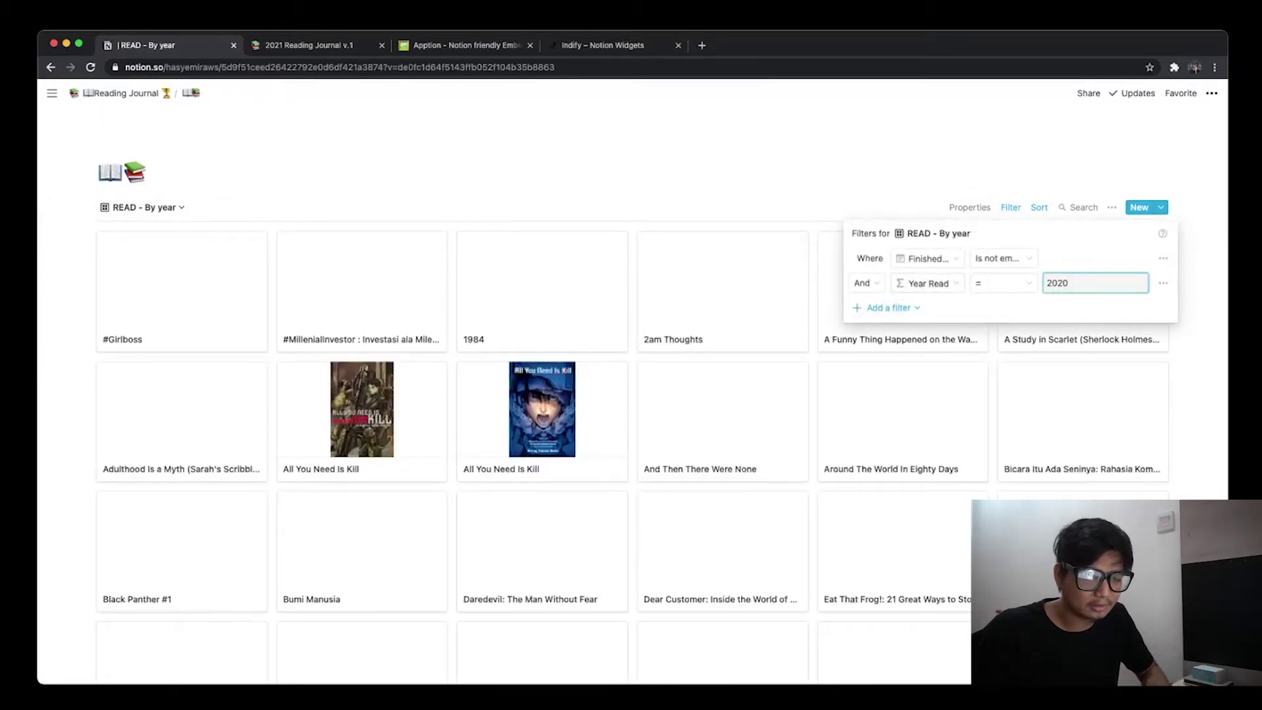
pyautogui.press('BackSpace')
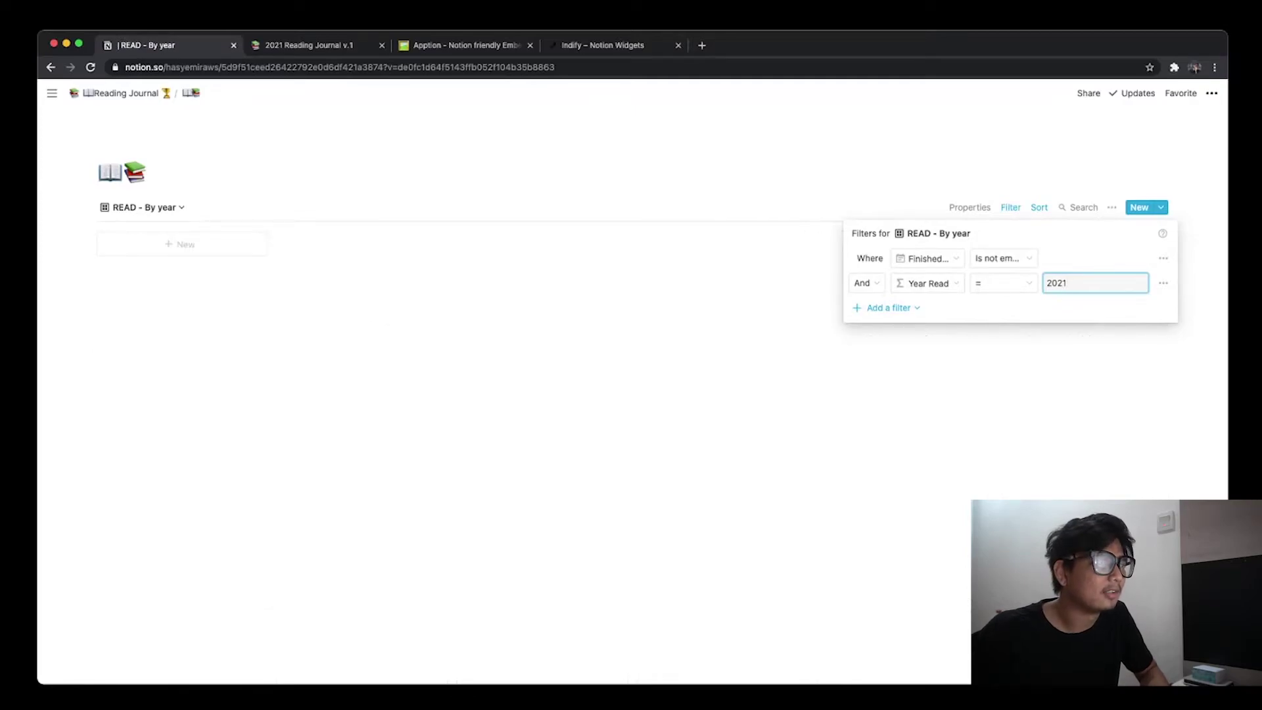
pyautogui.press('Escape')
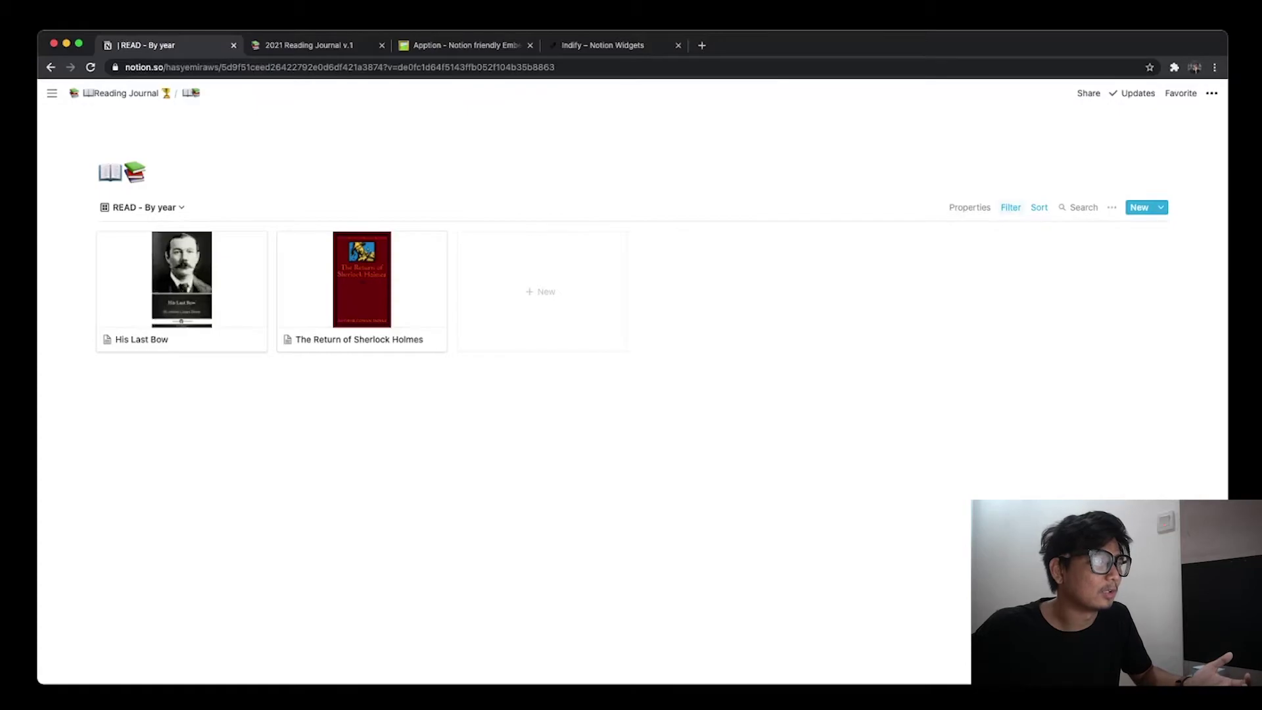
pyautogui.click(1011, 207)
pyautogui.click(1094, 282)
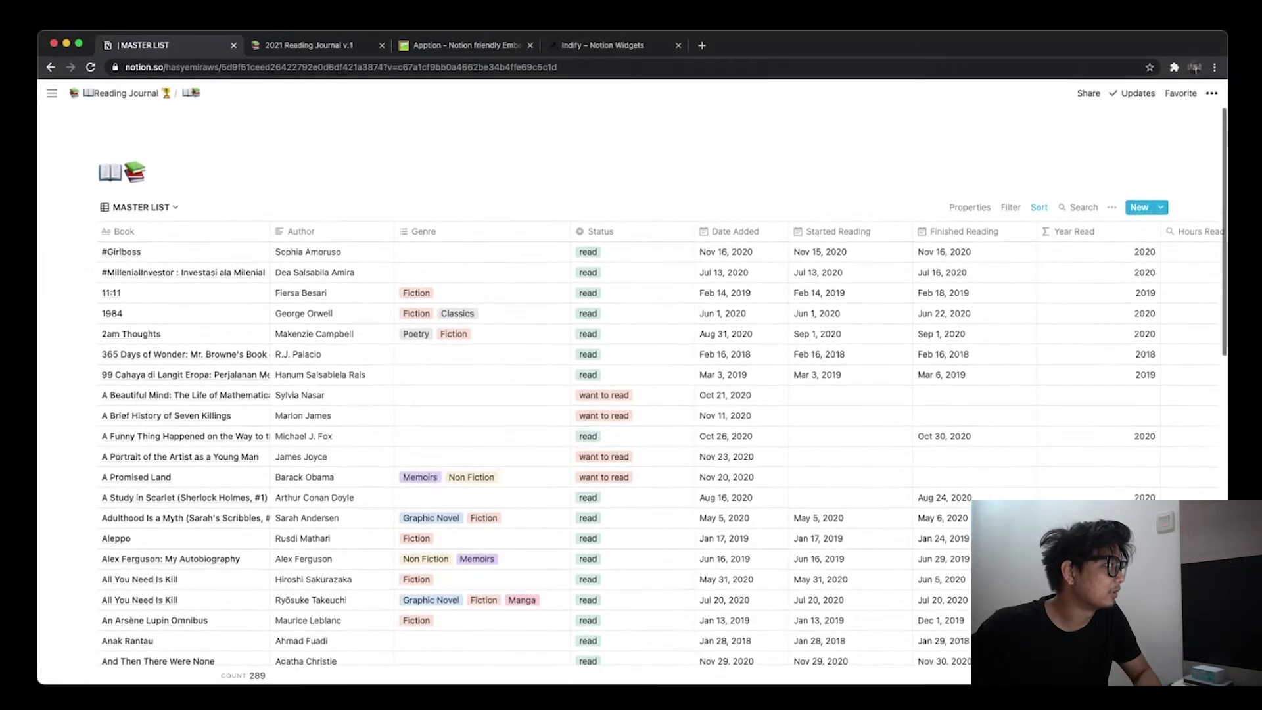
# Return to the Reading Journal page and filter the THIS MONTH TBR list to books whose Month to be read is February
pyautogui.click(121, 93)
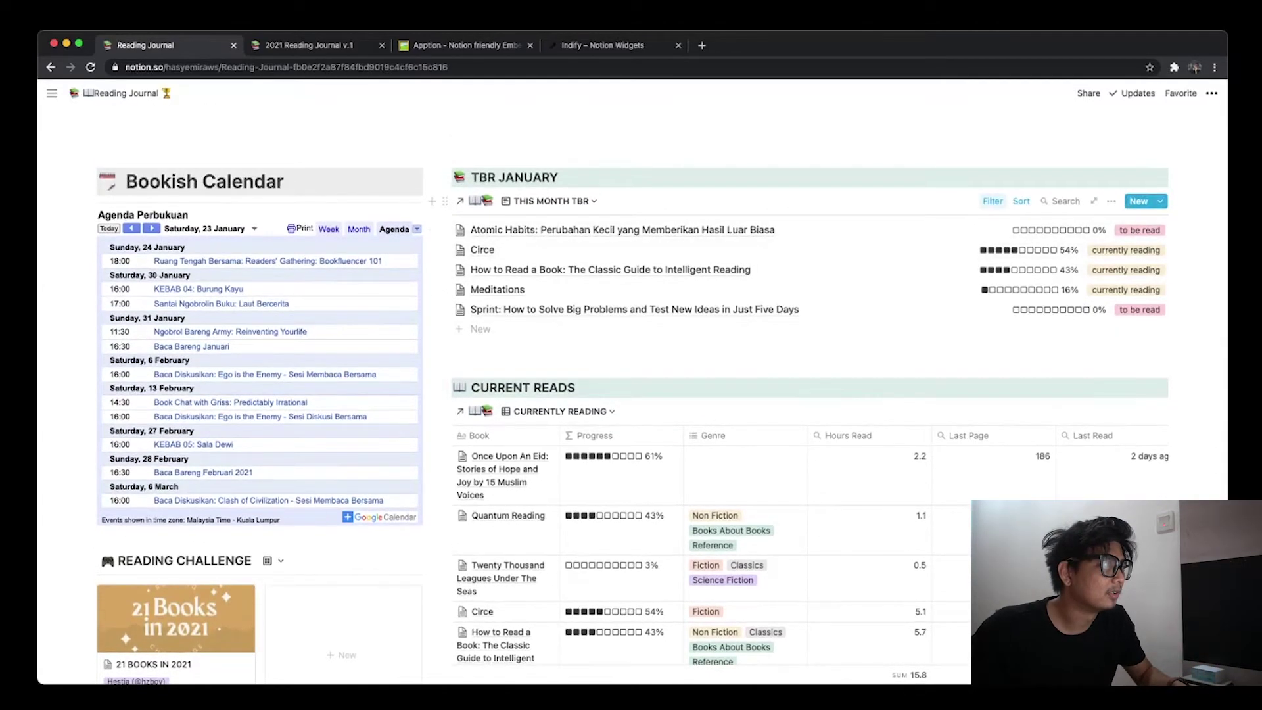
pyautogui.click(992, 201)
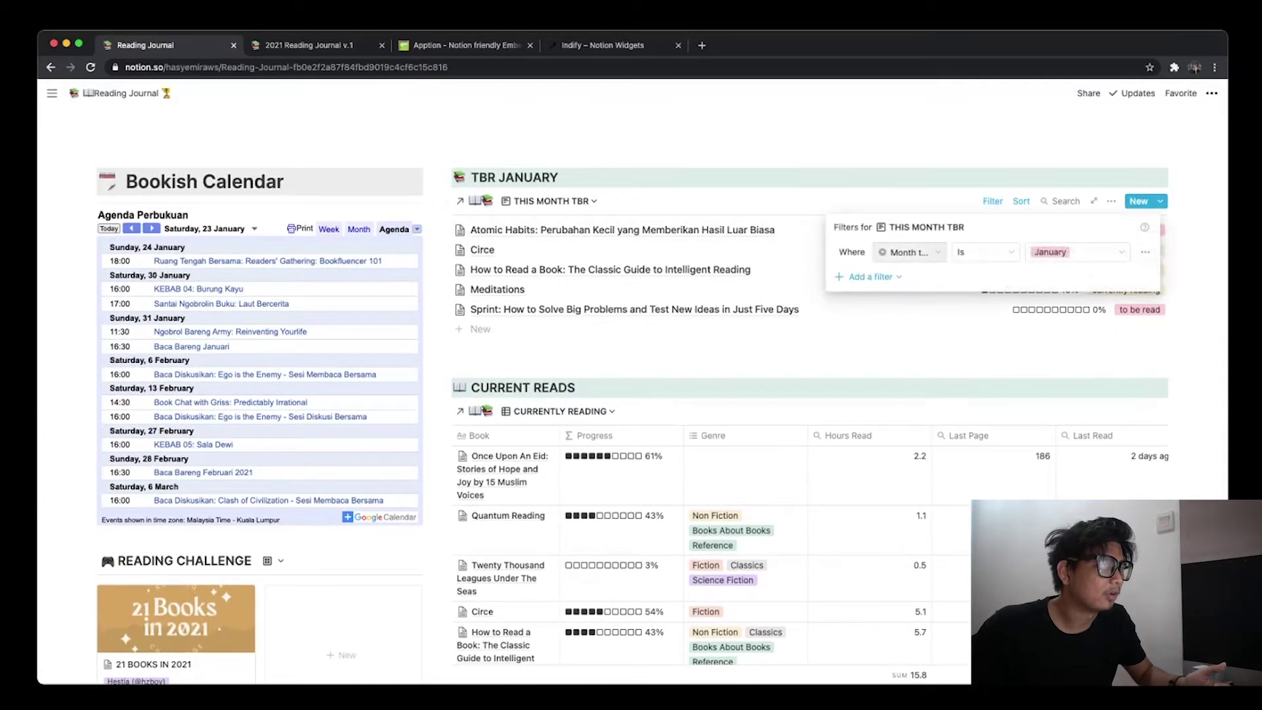
pyautogui.click(908, 251)
pyautogui.scroll(-1, 906, 388)
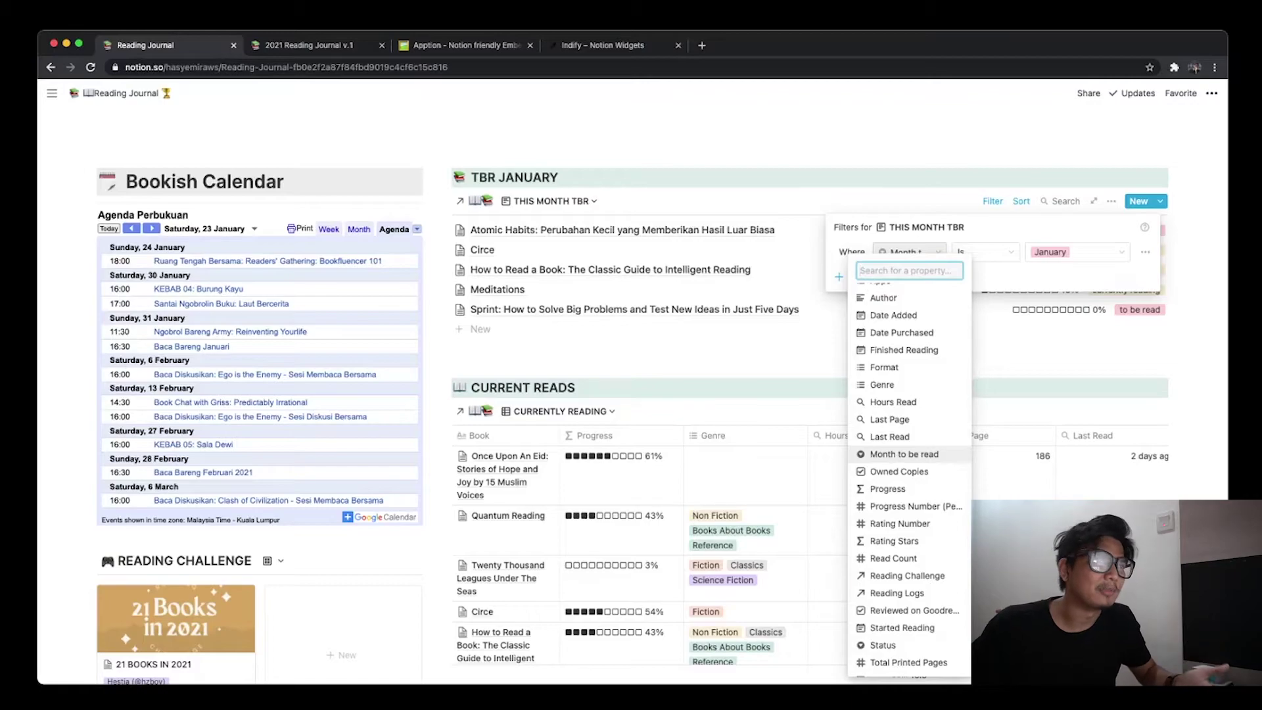
pyautogui.press('Escape')
pyautogui.click(1076, 252)
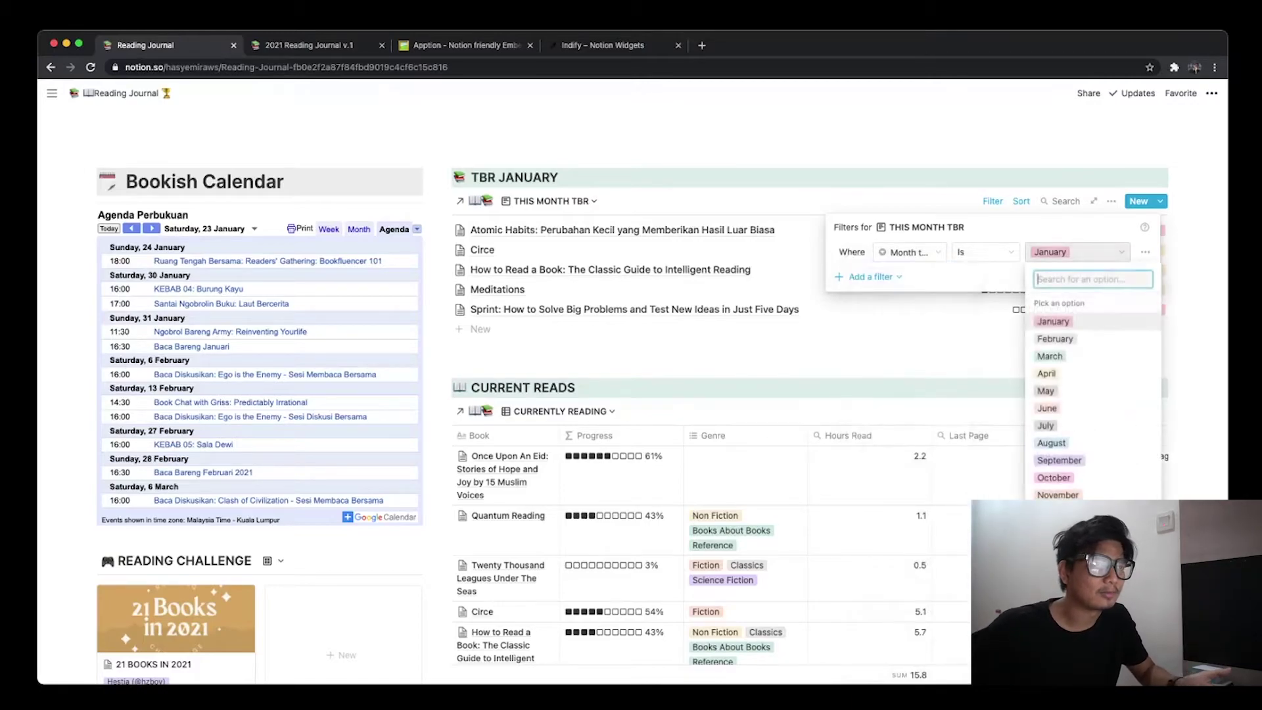
pyautogui.click(1054, 339)
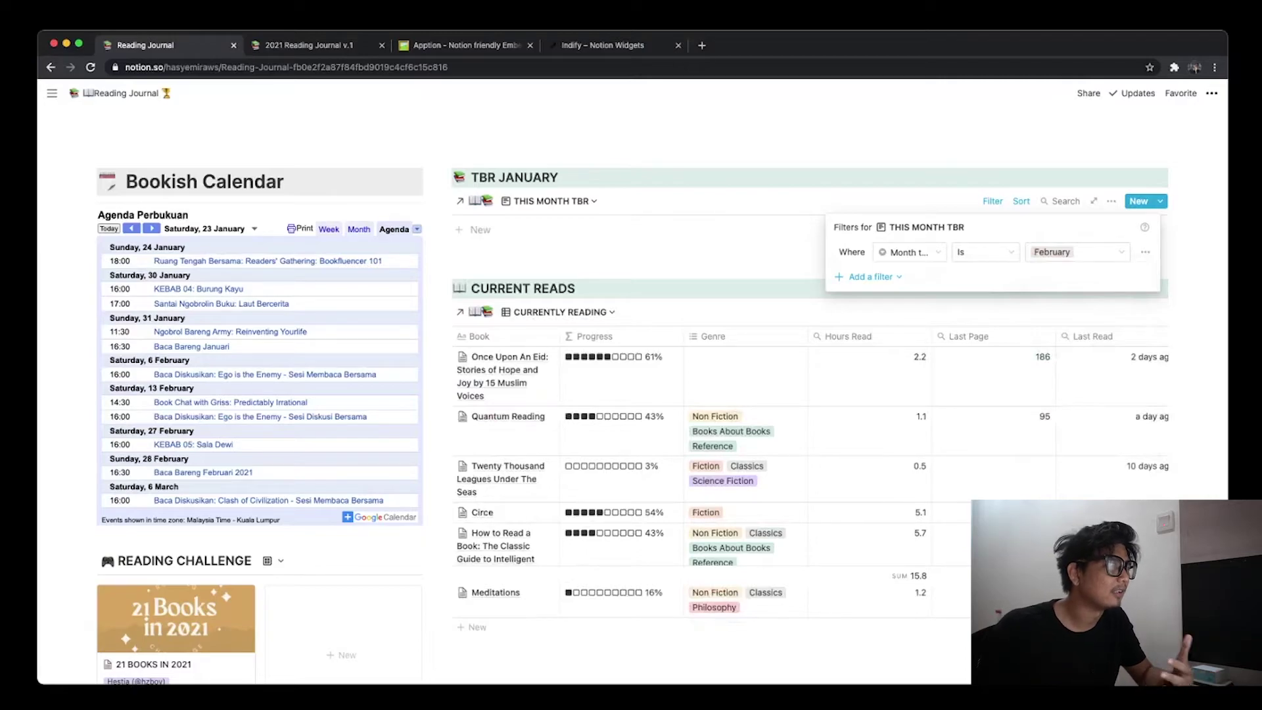
pyautogui.press('Escape')
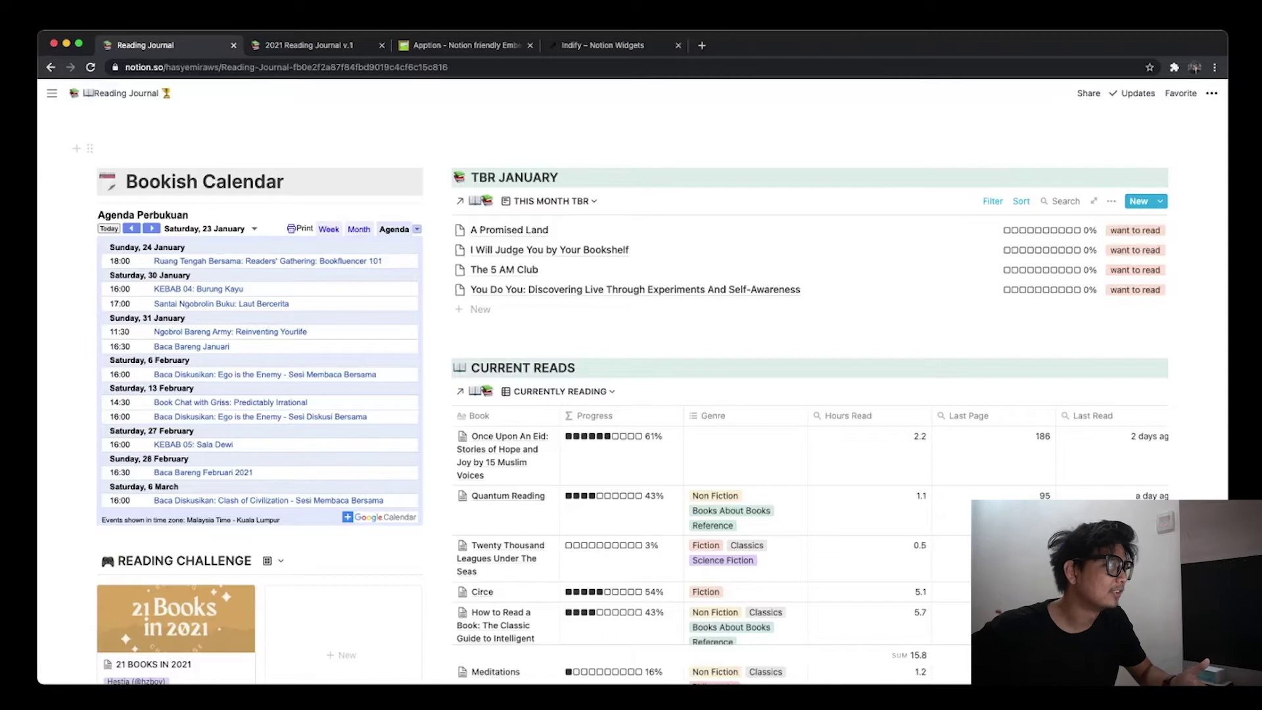
# Open the book database's WANT TO READ view and set Month to be read to March for the book Becoming
pyautogui.click(479, 200)
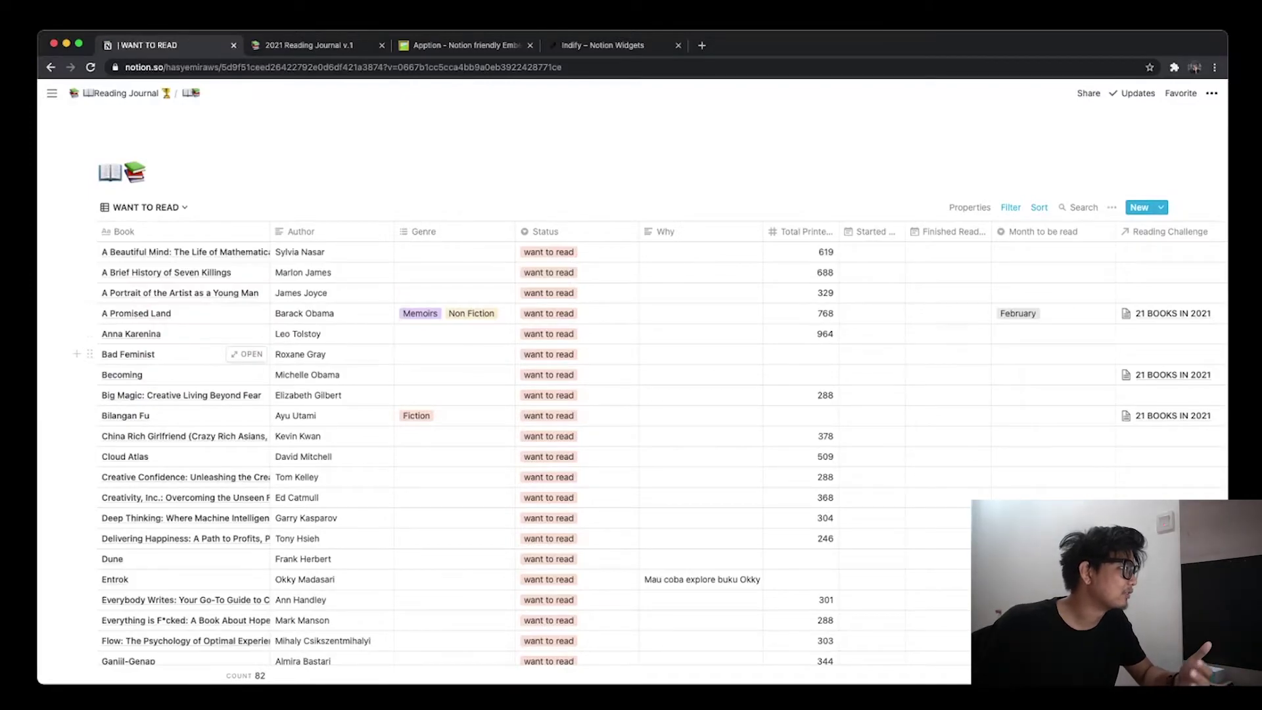
pyautogui.scroll(-3, 197, 358)
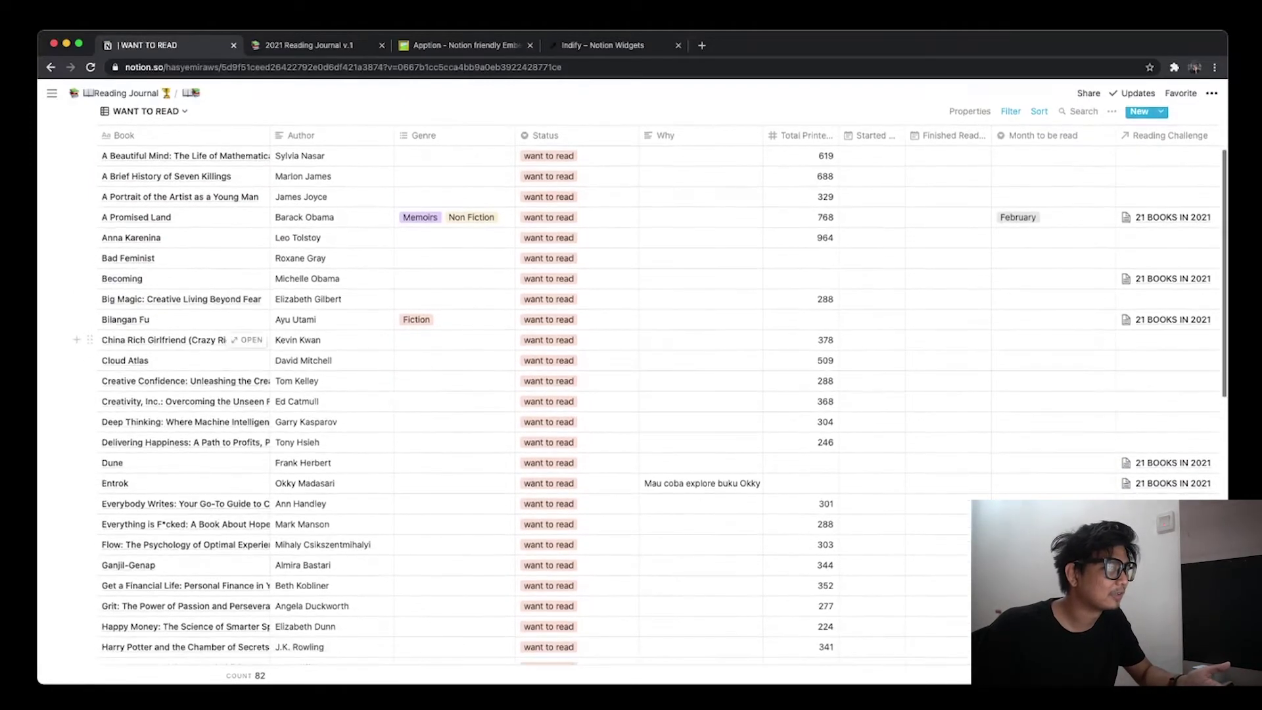
pyautogui.hscroll(3, 197, 358)
pyautogui.scroll(1, 158, 360)
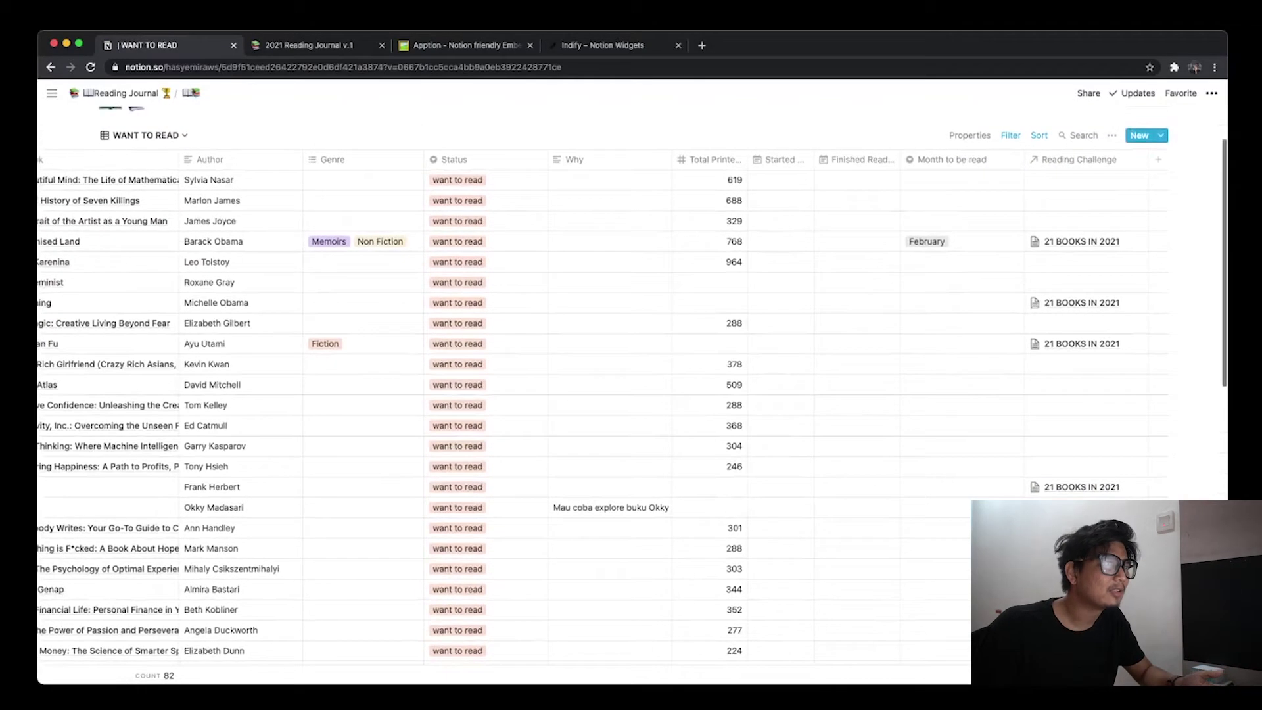
pyautogui.hscroll(-3, 158, 263)
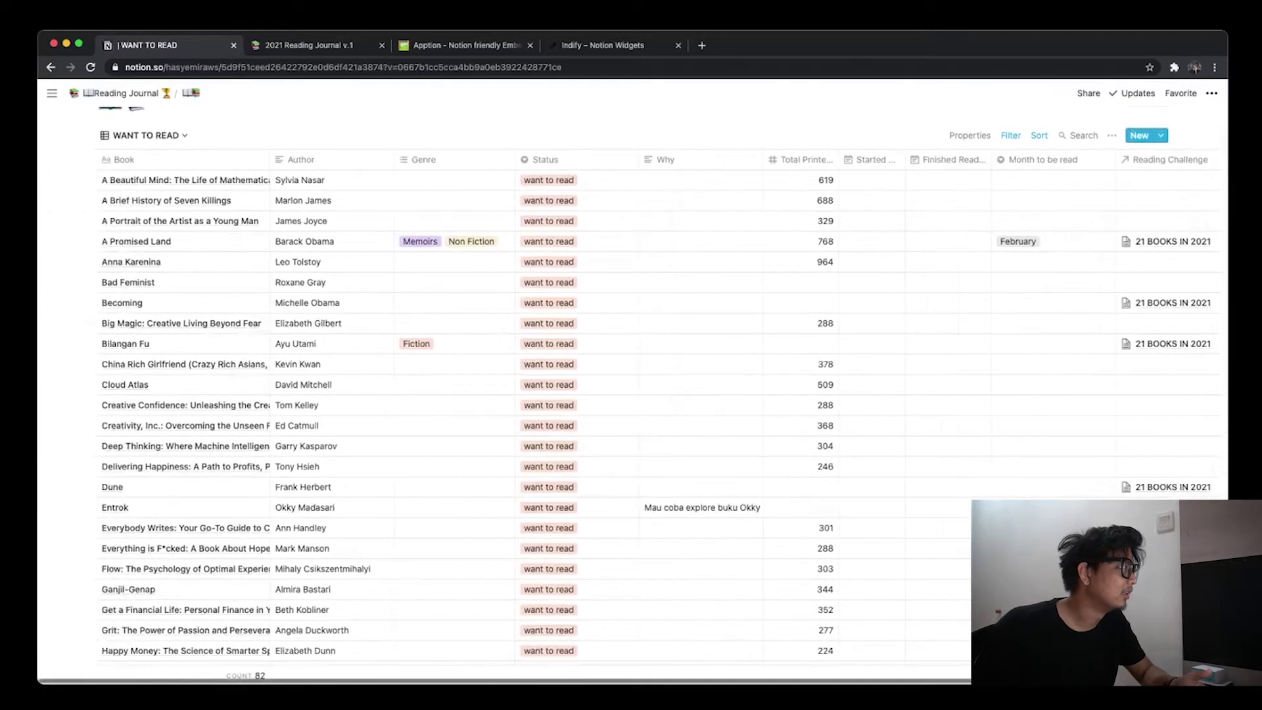
pyautogui.scroll(1, 197, 309)
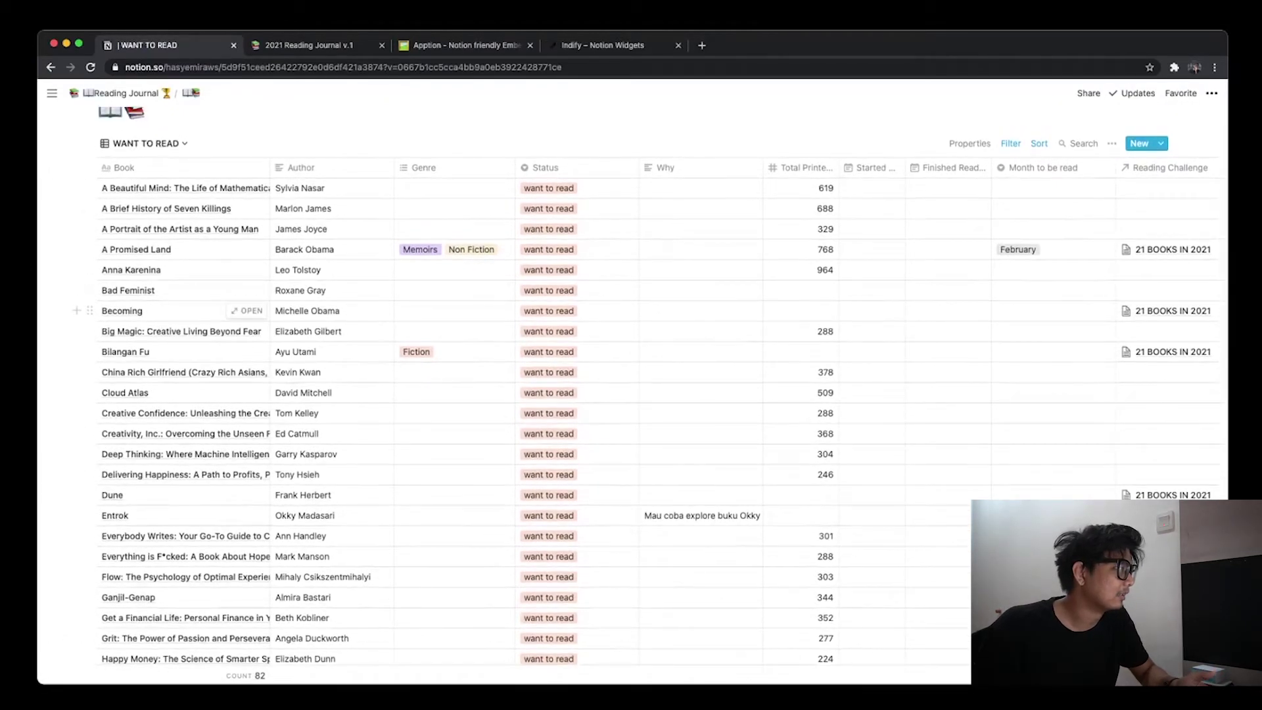
pyautogui.click(1052, 310)
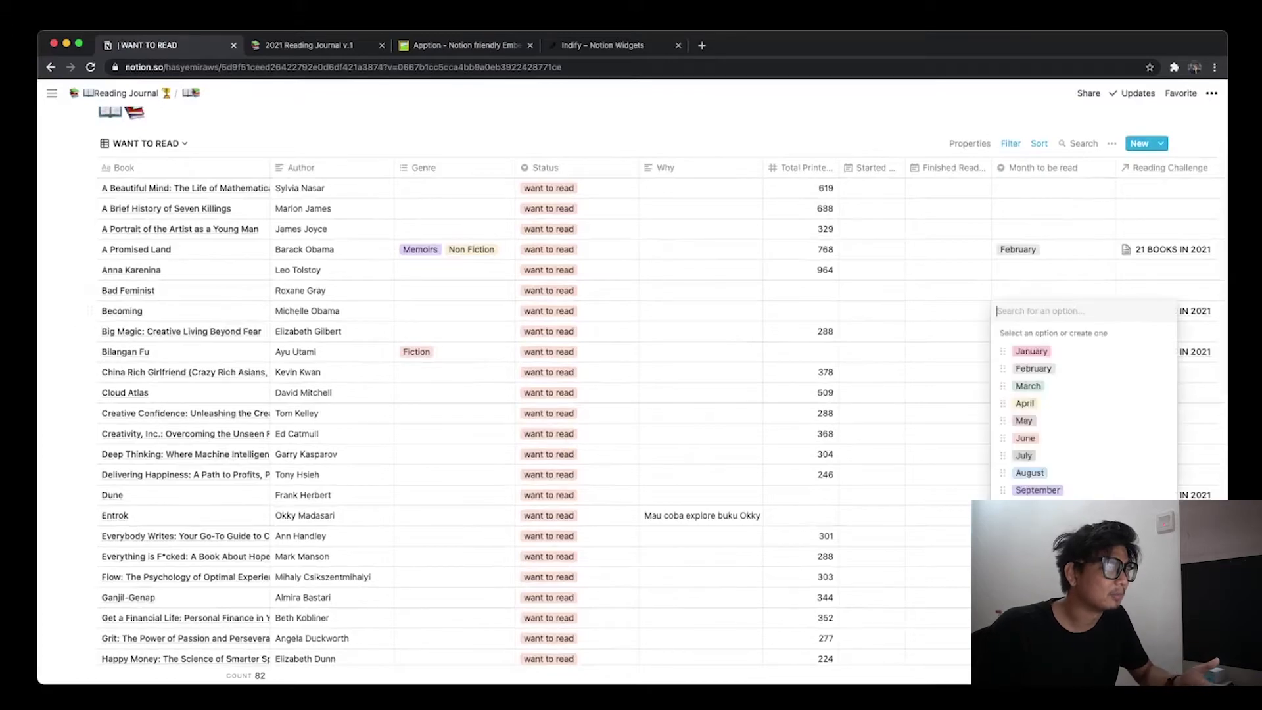
pyautogui.click(1015, 385)
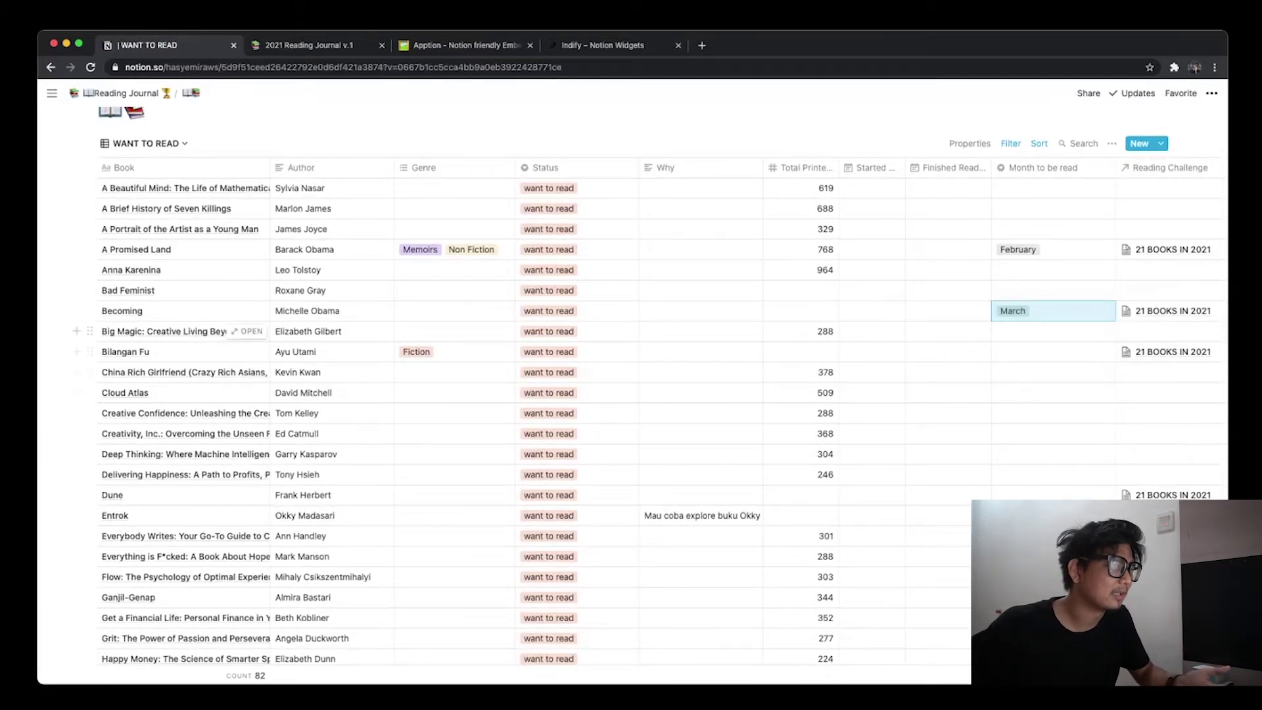
pyautogui.scroll(2, 250, 209)
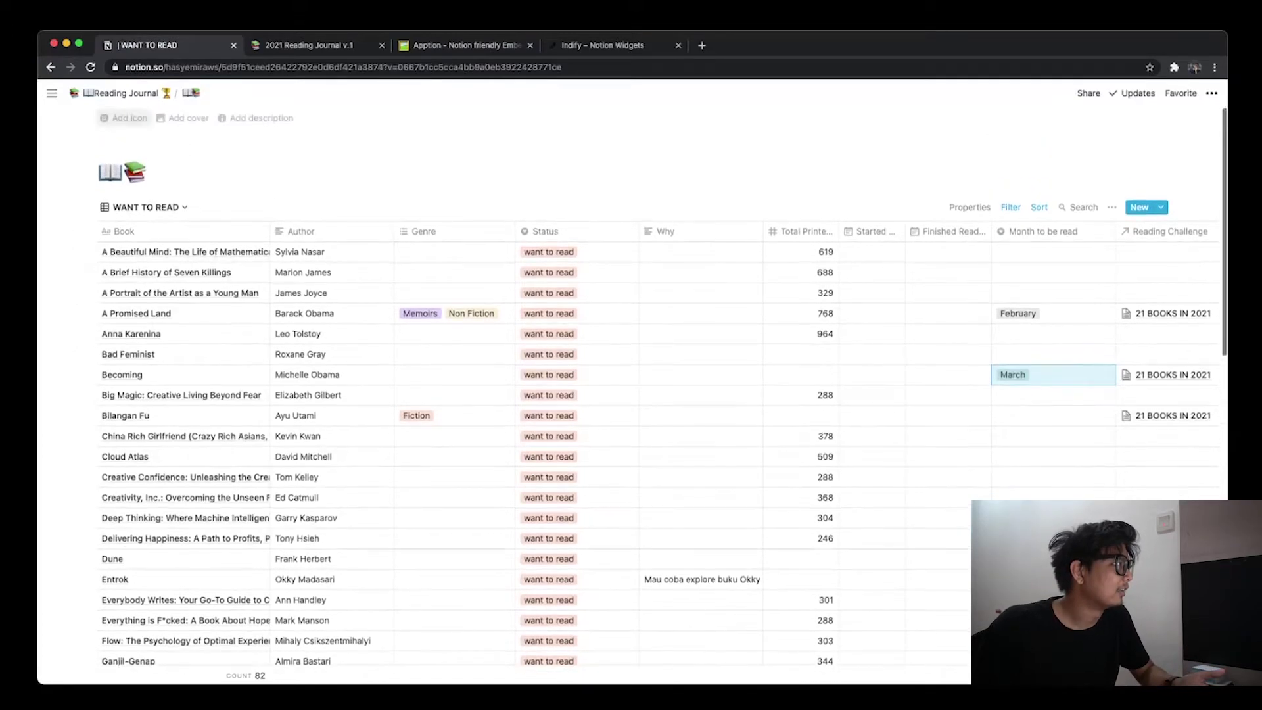
# Go back to the Reading Journal page and change the THIS MONTH TBR filter value to March
pyautogui.click(125, 92)
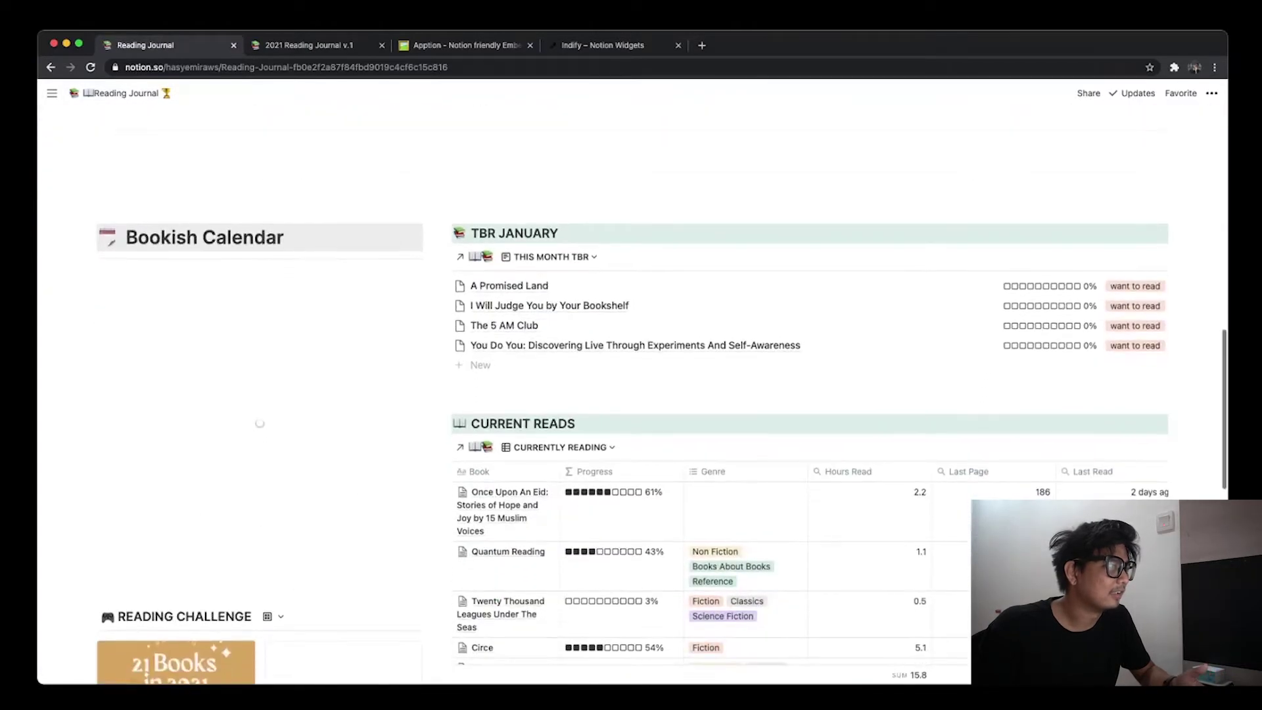
pyautogui.click(1077, 265)
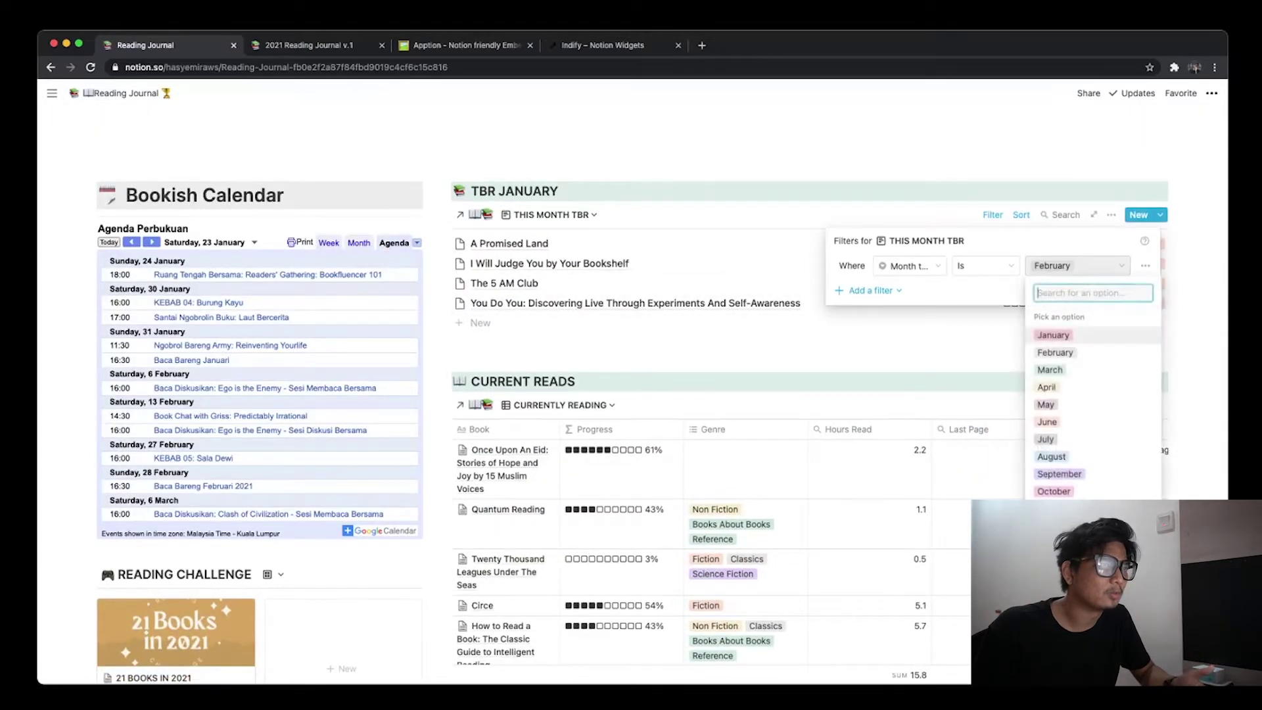
pyautogui.click(1051, 369)
pyautogui.press('Escape')
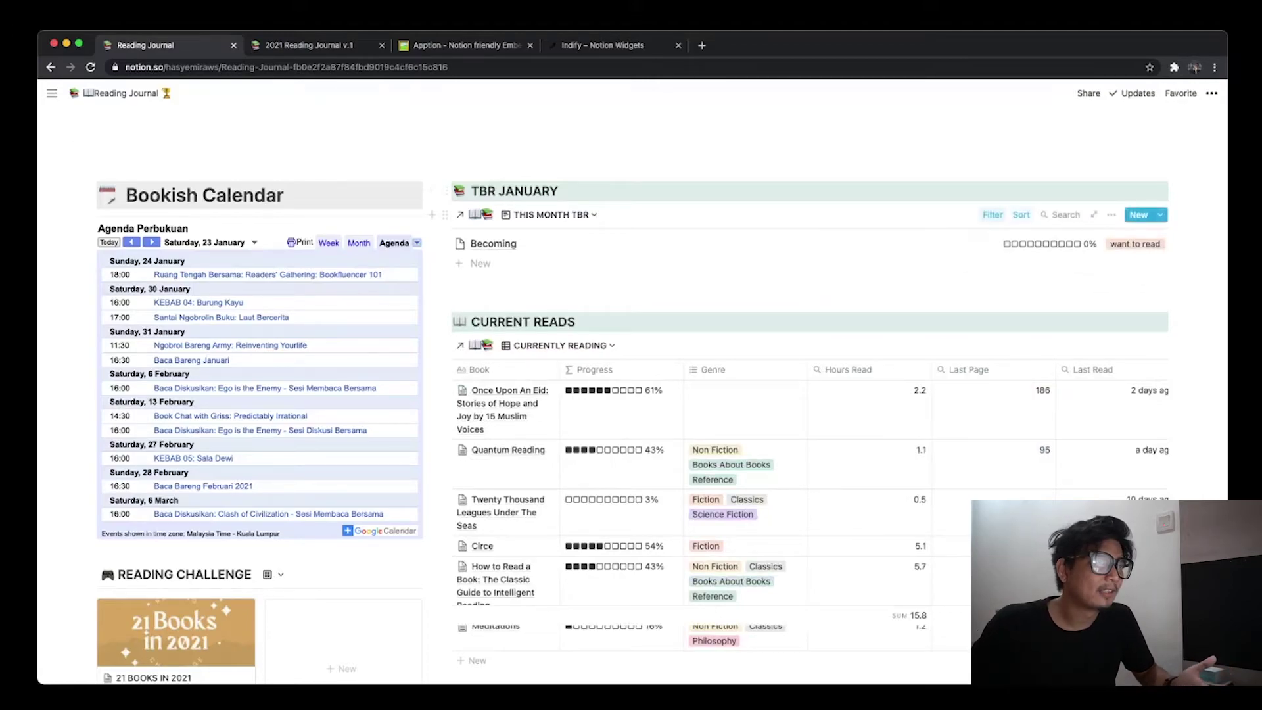
# Set the THIS MONTH TBR filter value to January
pyautogui.click(993, 214)
pyautogui.click(1076, 266)
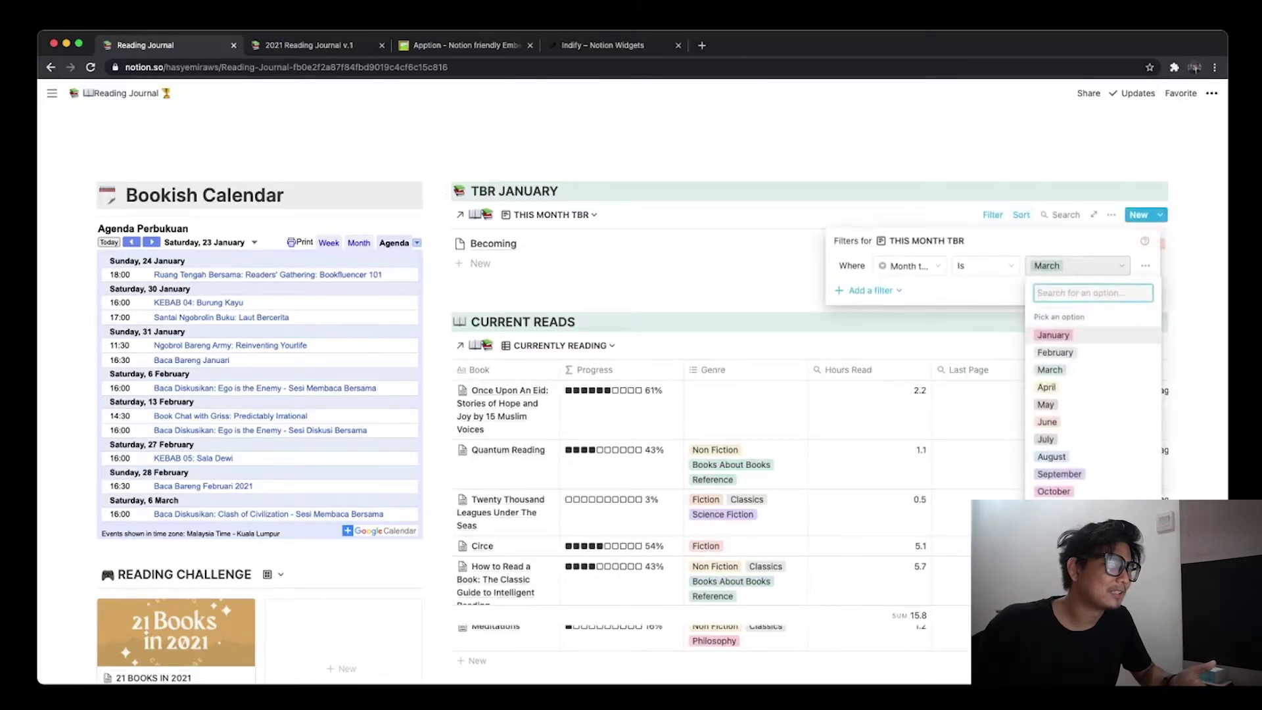
pyautogui.click(1052, 335)
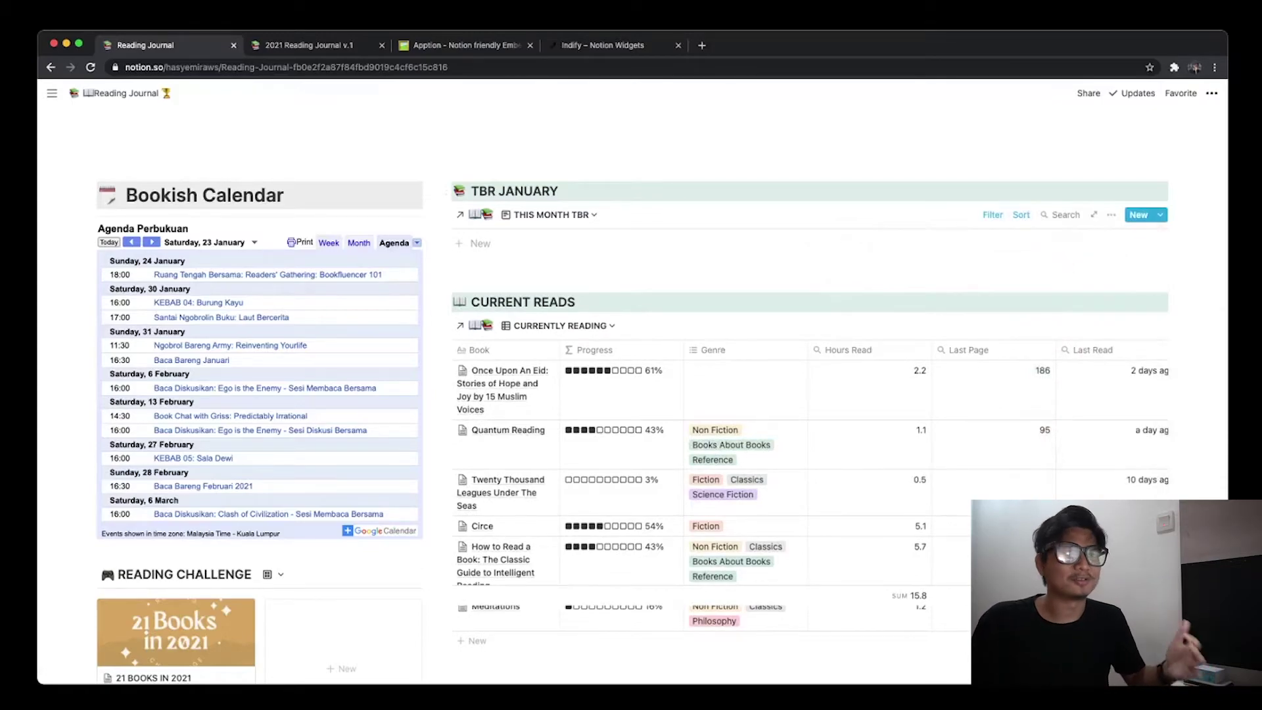
# Open How to Read a Book from CURRENT READS and look through its properties and Reading Logs table
pyautogui.scroll(-3, 526, 368)
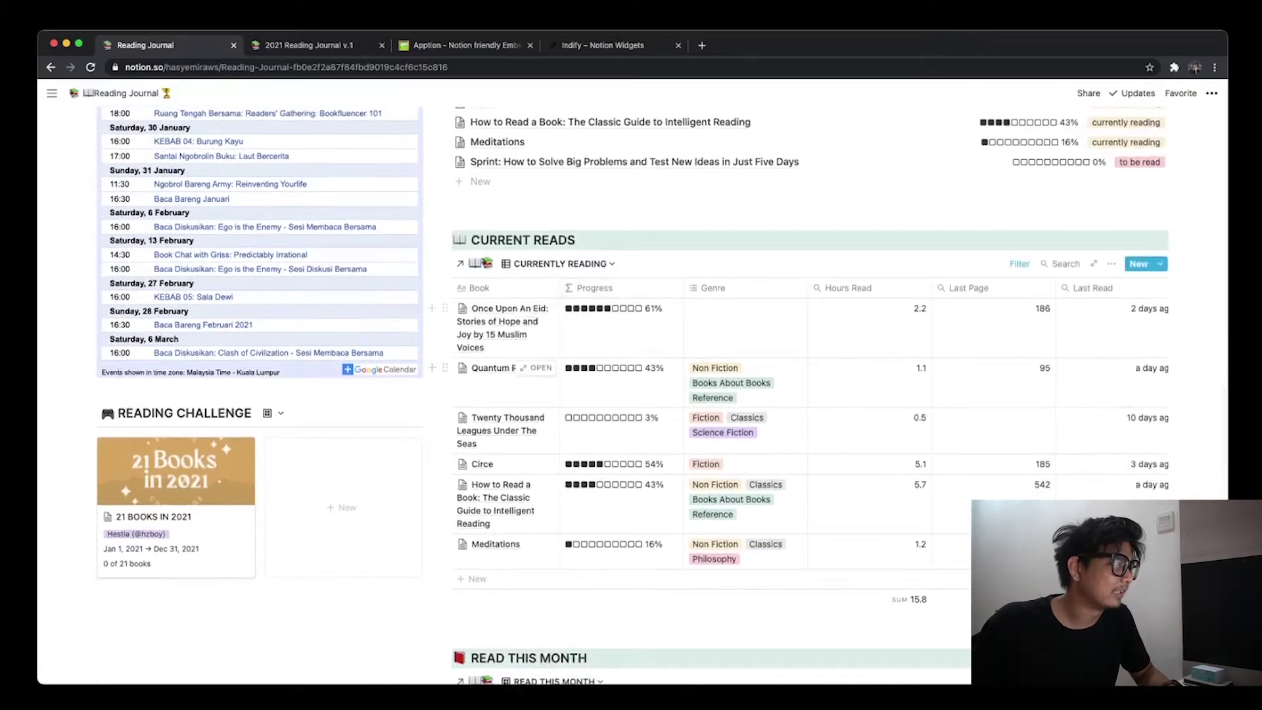
pyautogui.scroll(-1, 526, 394)
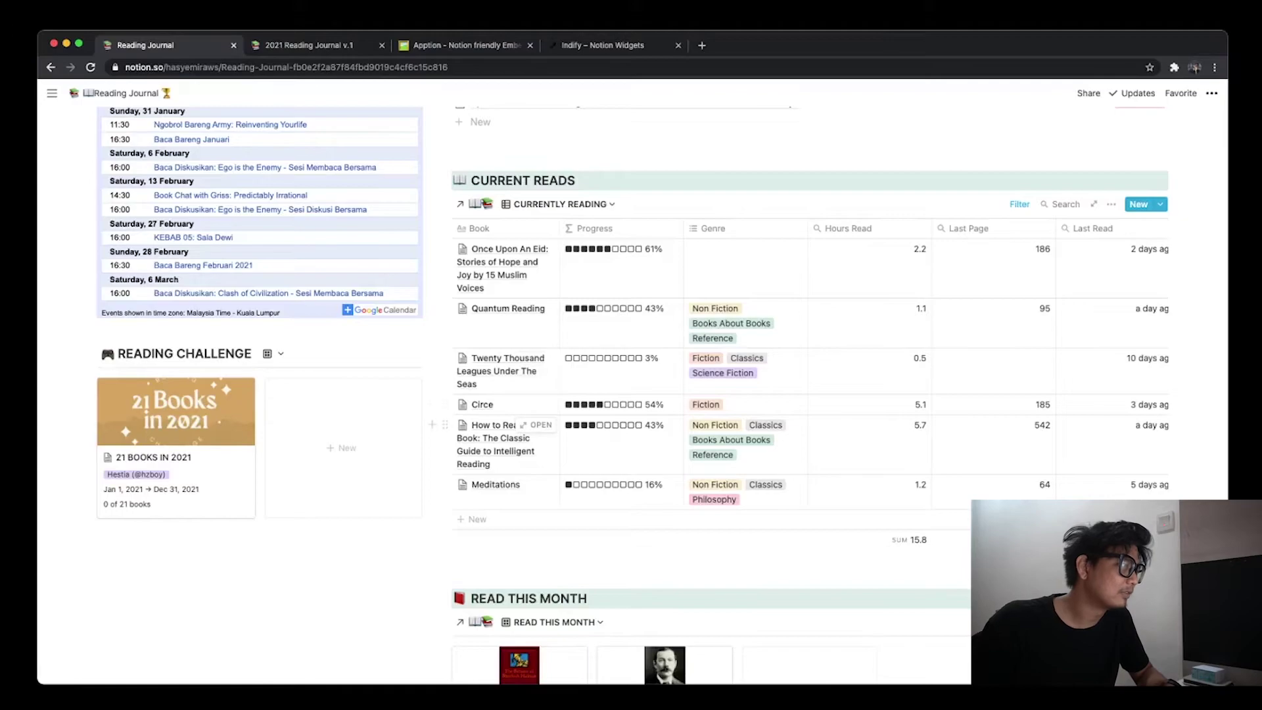
pyautogui.click(537, 424)
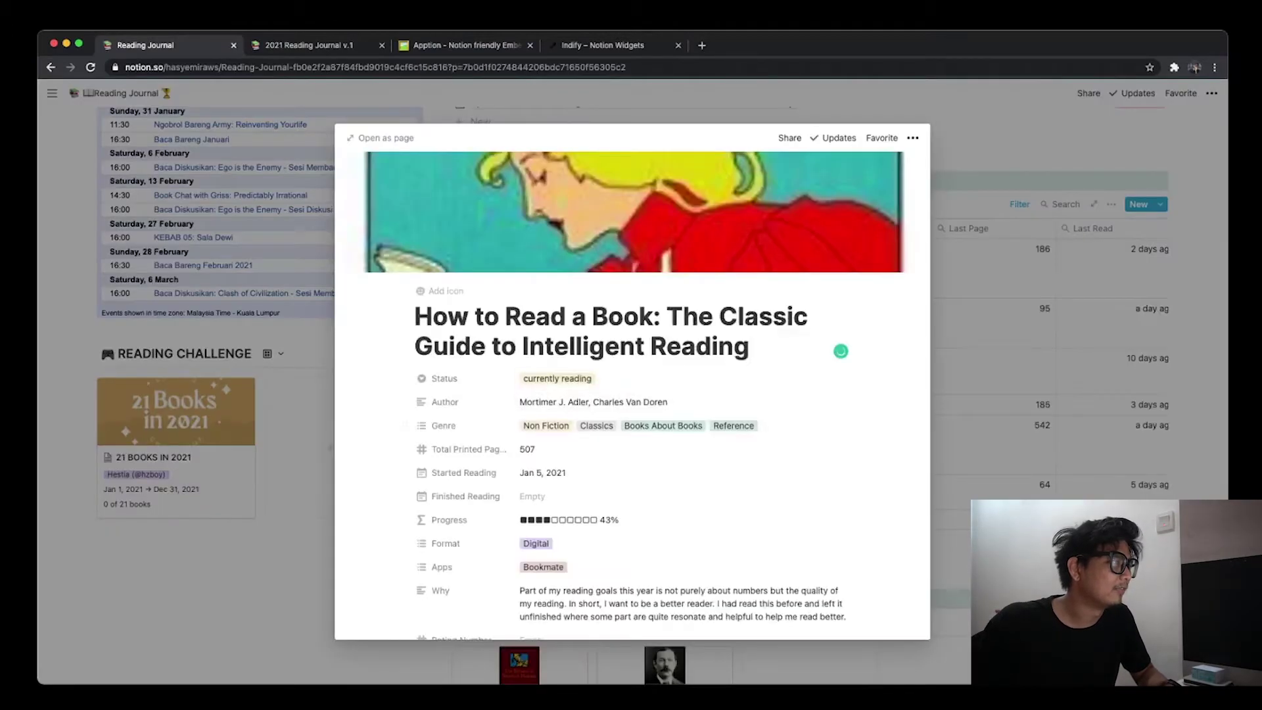
pyautogui.scroll(-10, 841, 351)
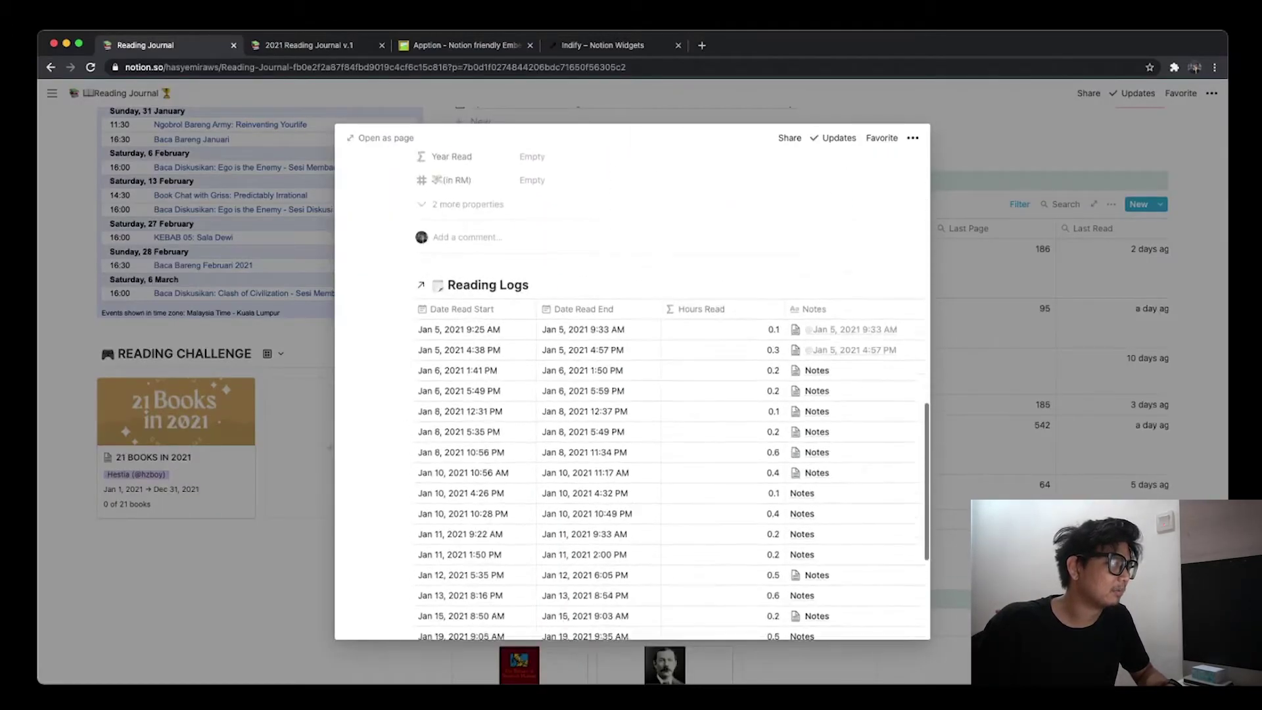
pyautogui.scroll(-1, 841, 351)
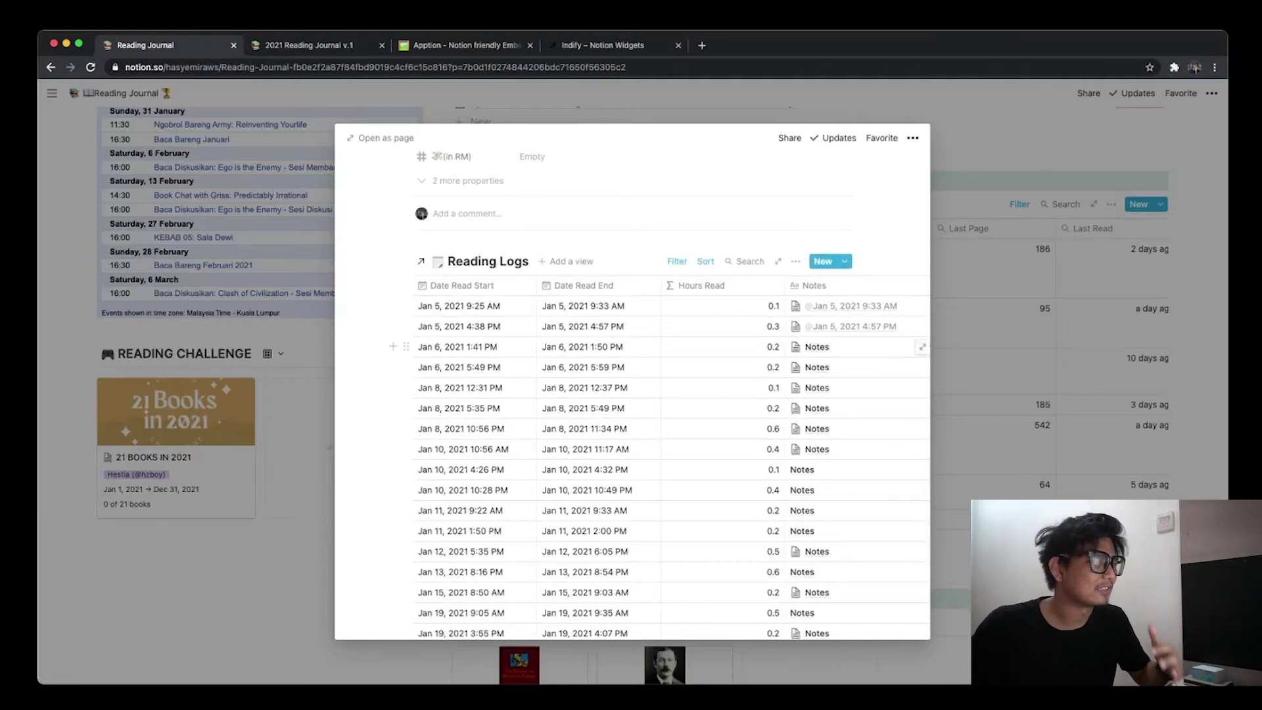
pyautogui.press('Escape')
# Open the 21 BOOKS IN 2021 card under READING CHALLENGE and look through its properties
pyautogui.scroll(-3, 197, 328)
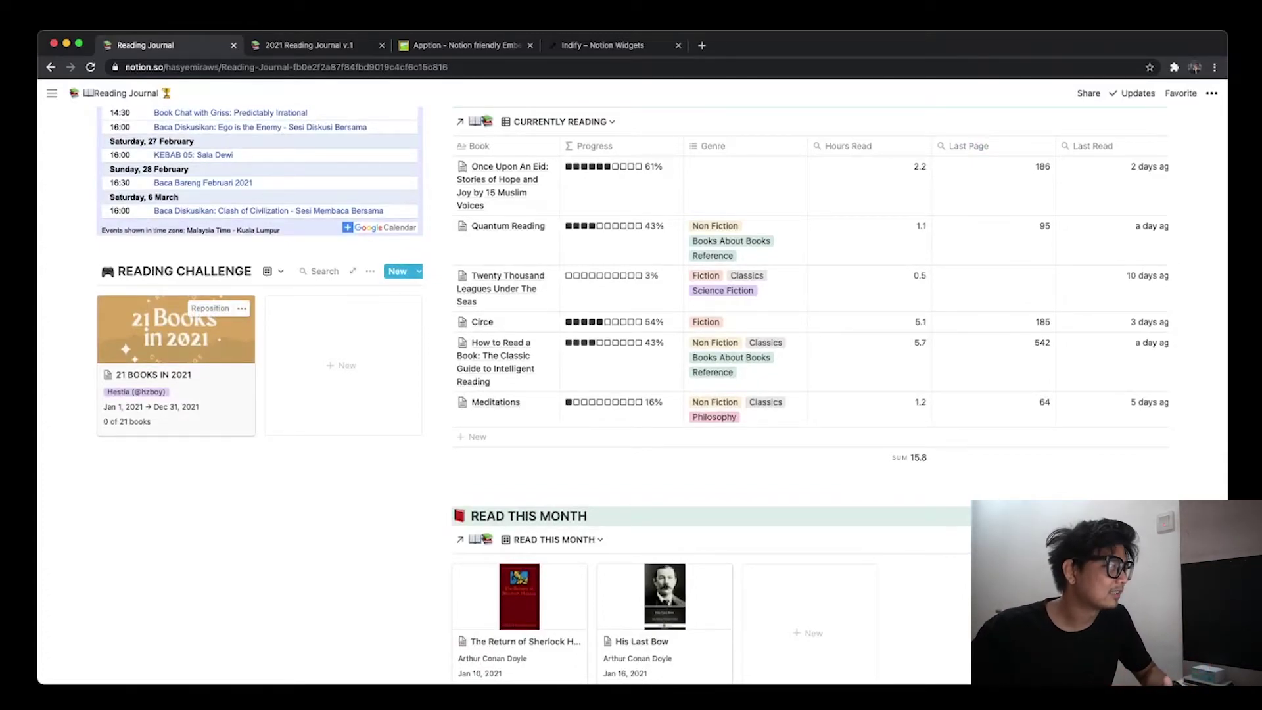
pyautogui.click(153, 374)
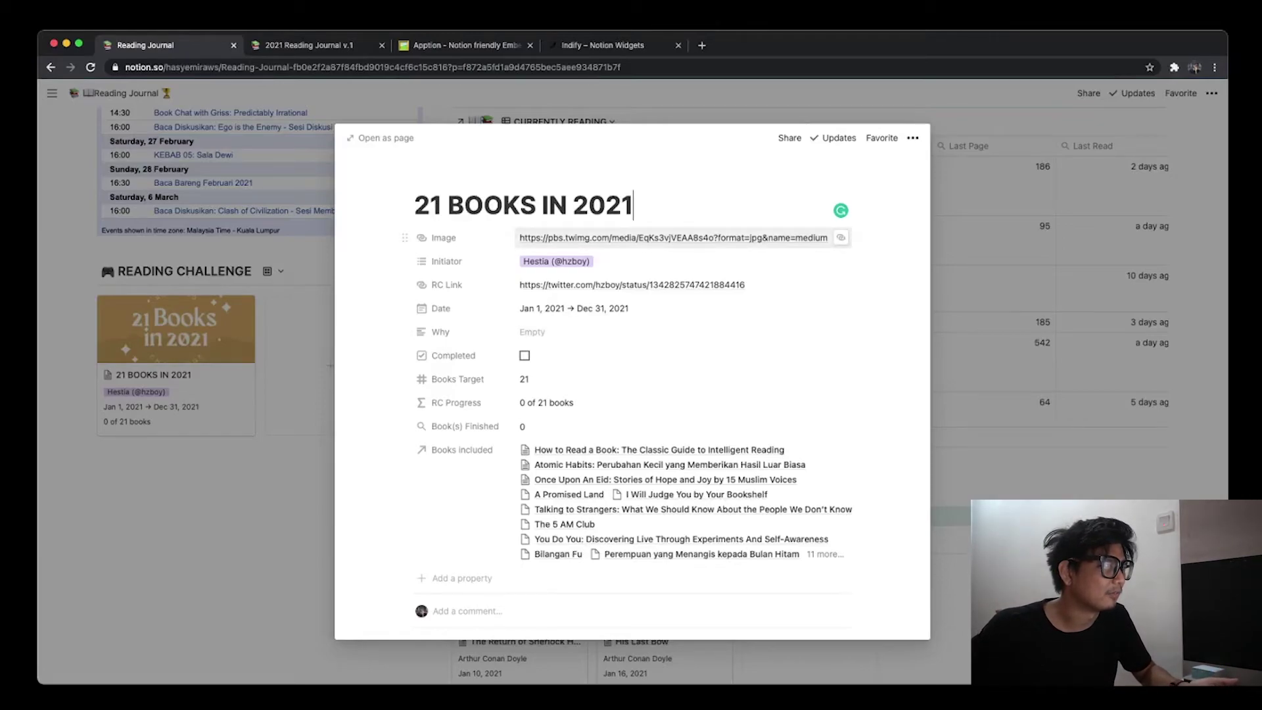
pyautogui.scroll(-2, 657, 240)
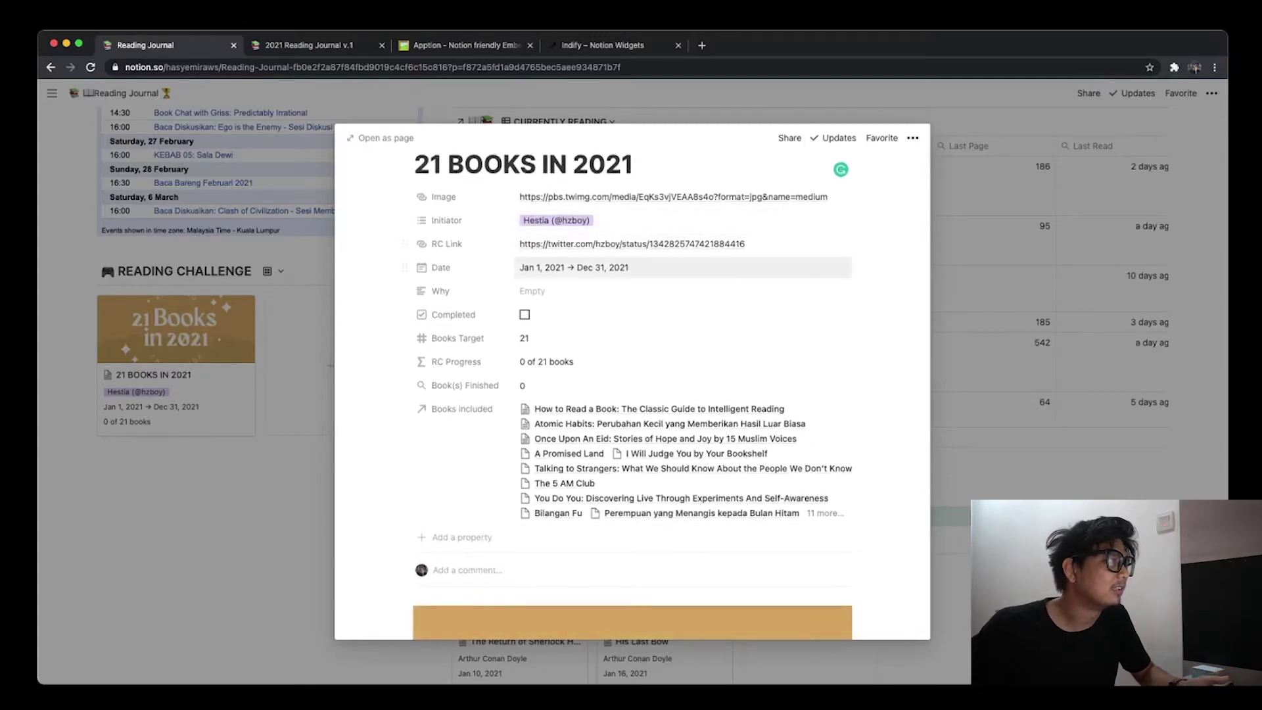
pyautogui.scroll(-4, 657, 314)
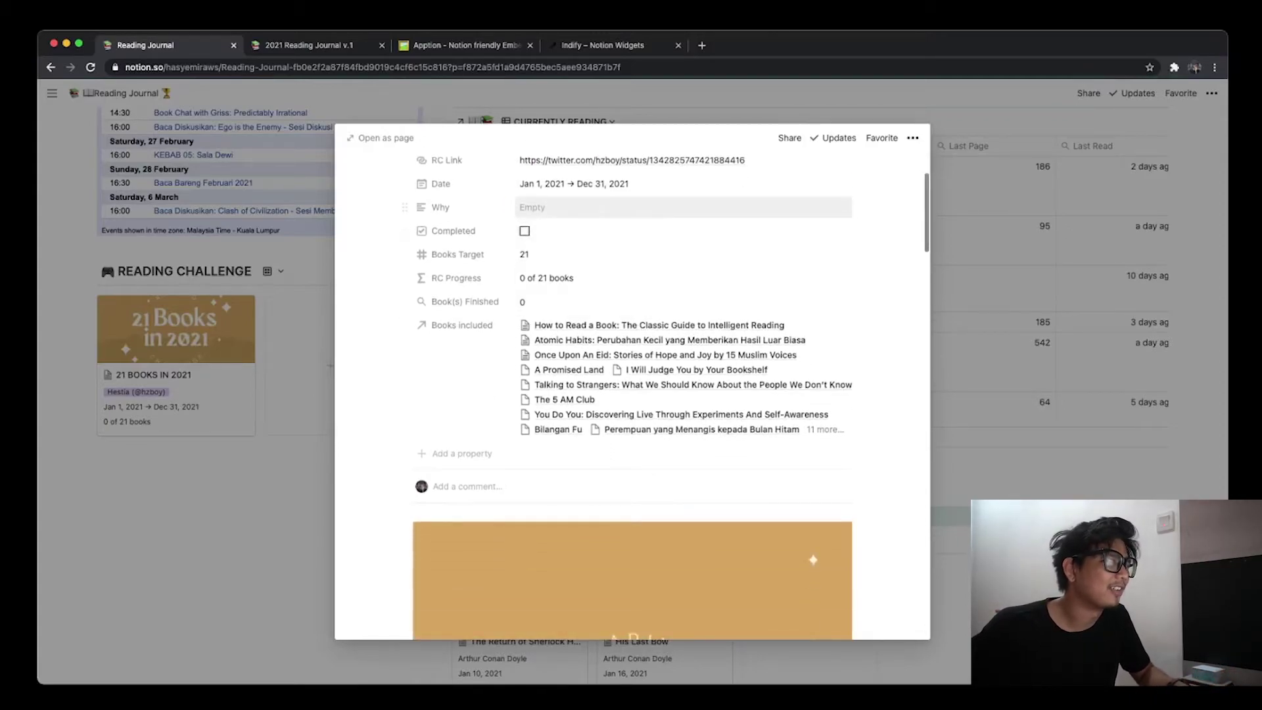
pyautogui.scroll(-1, 657, 209)
pyautogui.scroll(1, 657, 223)
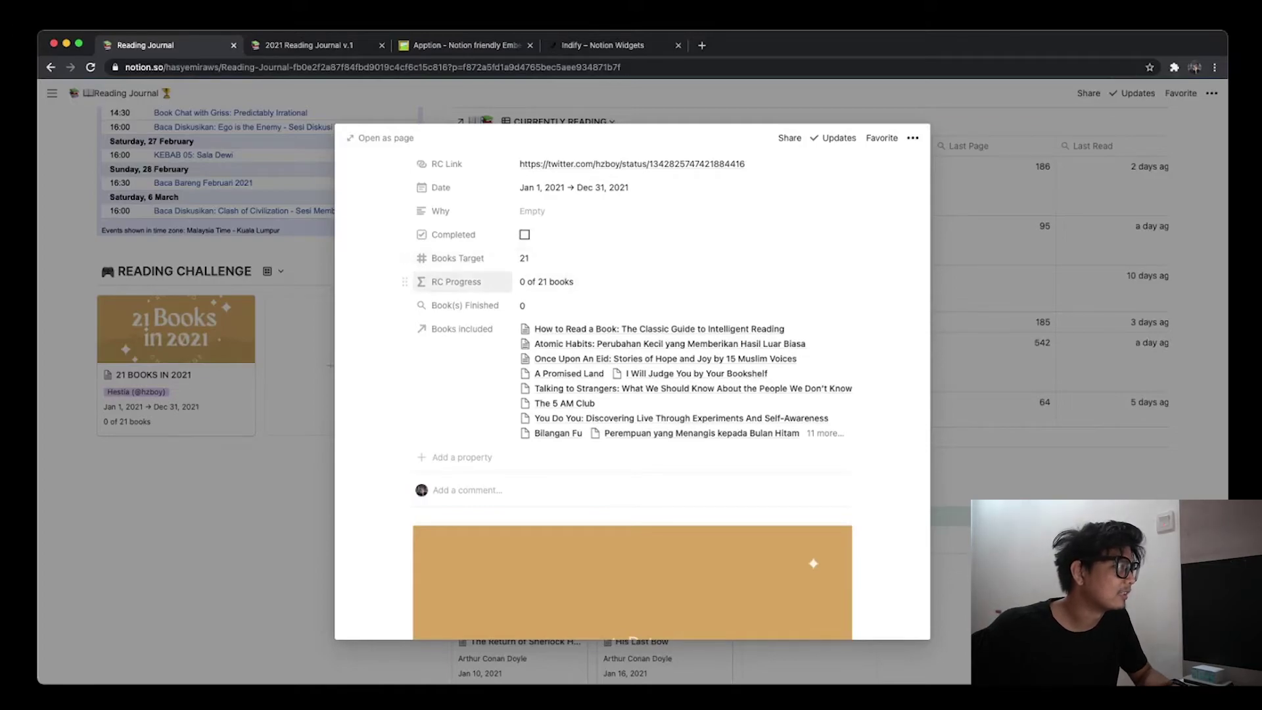
# View the formula behind RC Progress and the rollup settings of Book(s) Finished in the reading challenge
pyautogui.click(552, 281)
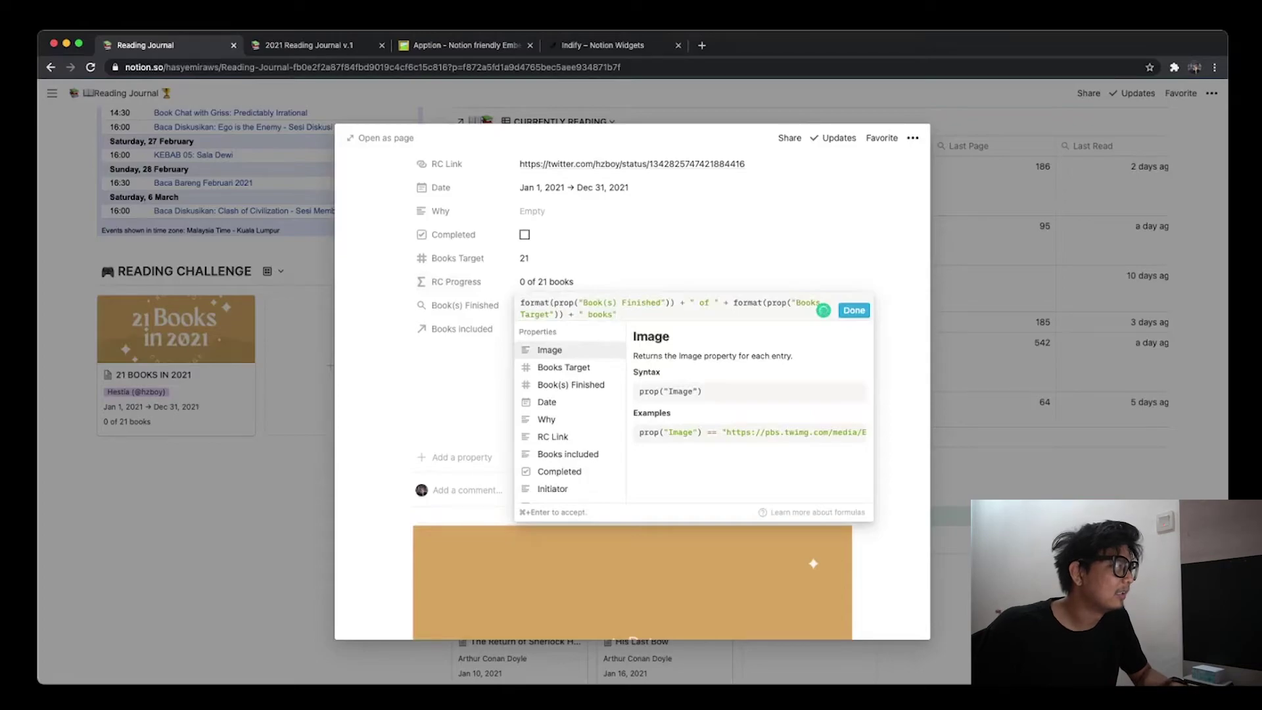
pyautogui.click(853, 310)
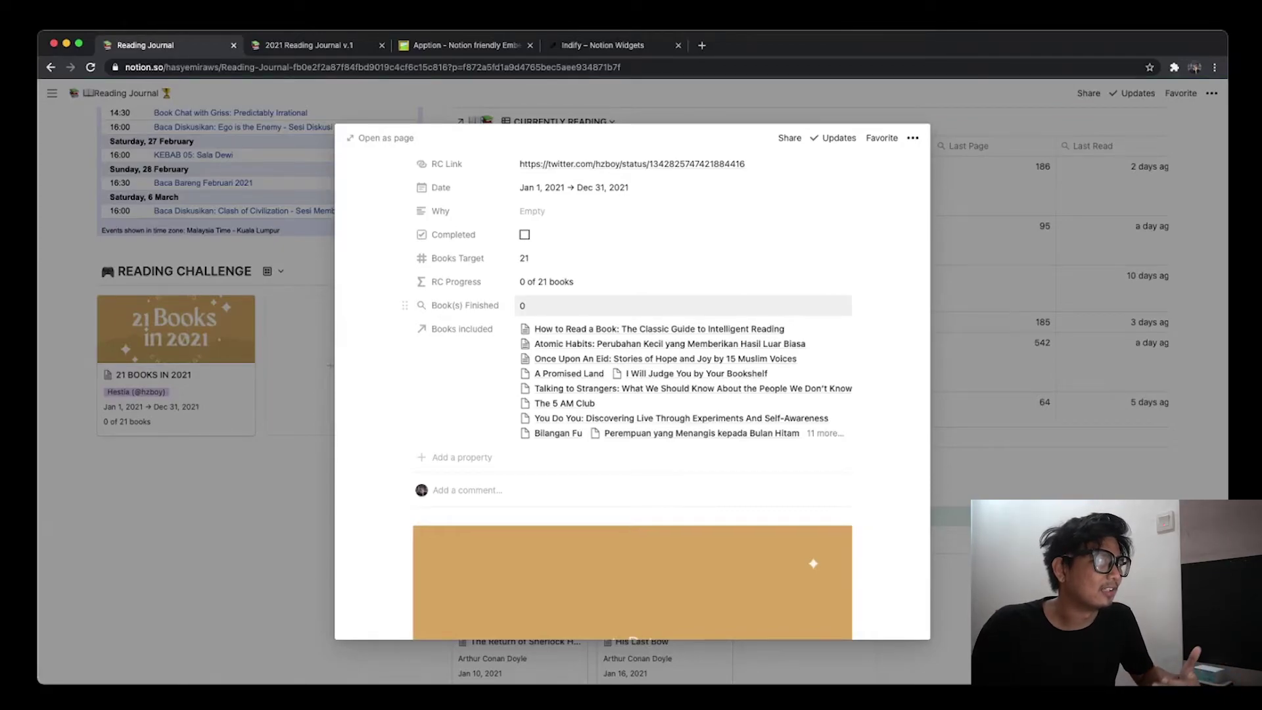
pyautogui.scroll(-3, 657, 306)
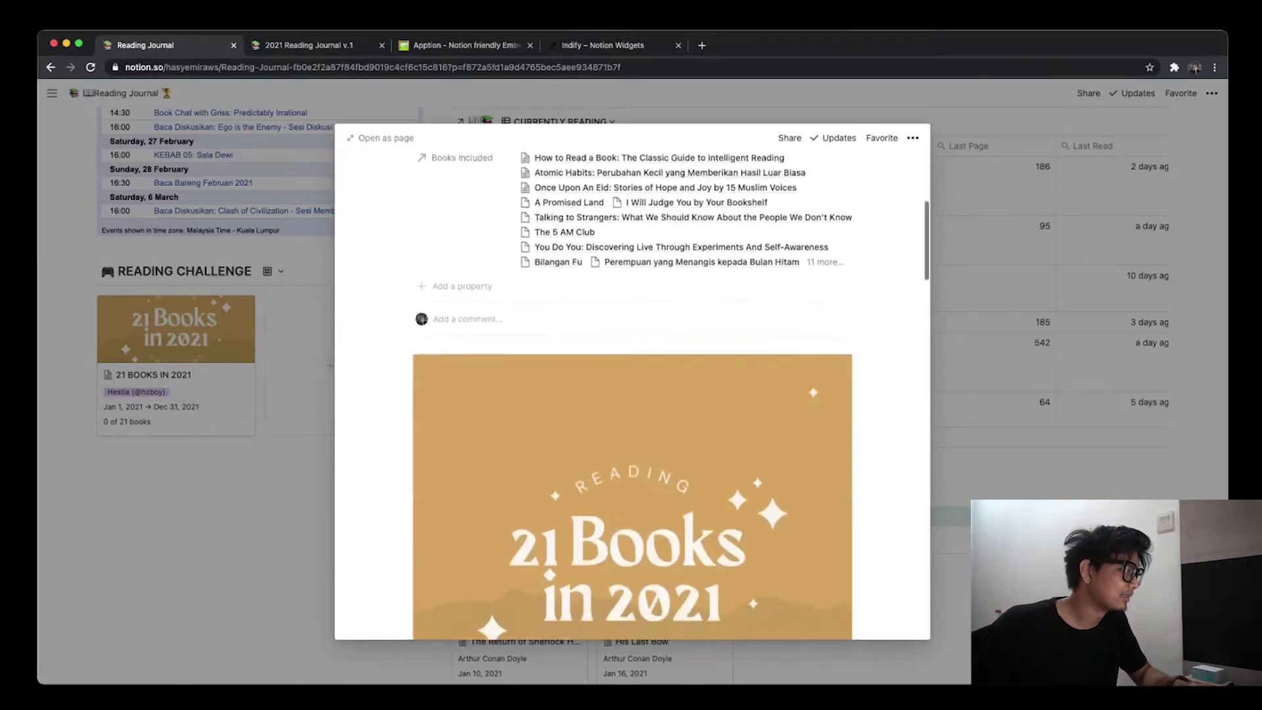
pyautogui.scroll(4, 657, 305)
pyautogui.click(591, 331)
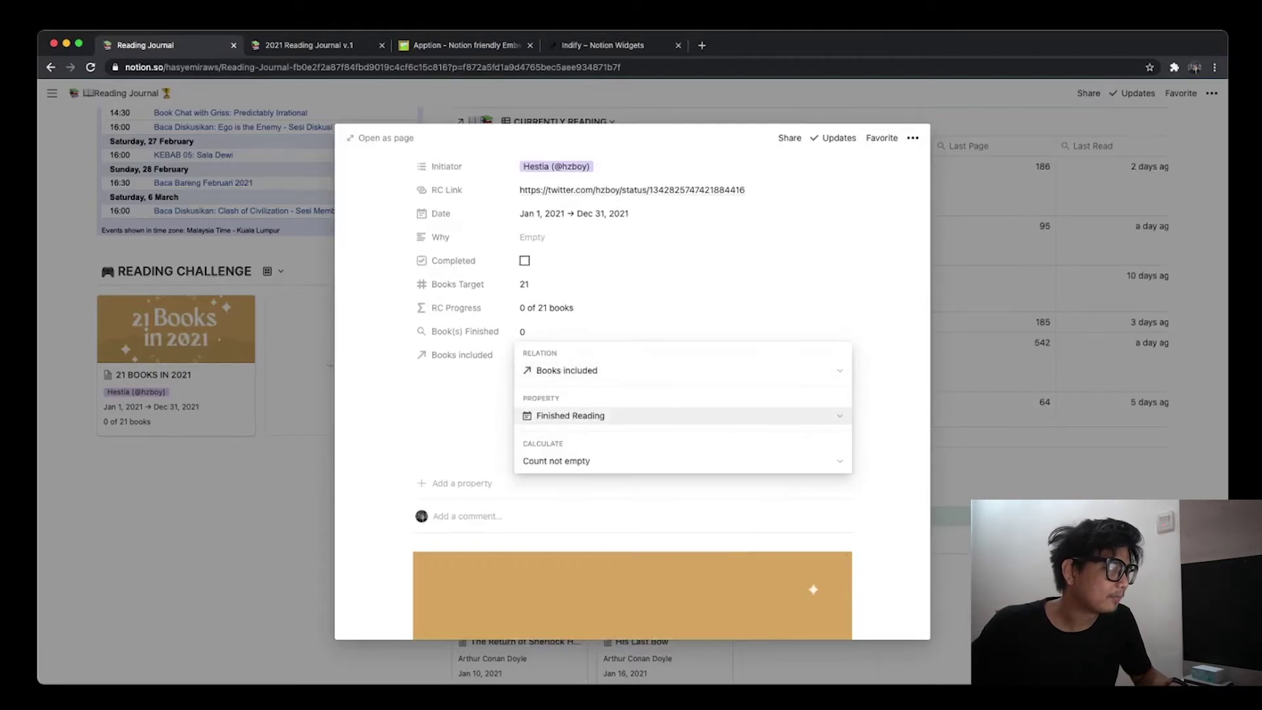
pyautogui.press('Escape')
# Examine the Reading Challenge filter on the 21 BOOKS IN 2021 gallery, including its property choices and the selected challenge
pyautogui.scroll(-10, 633, 394)
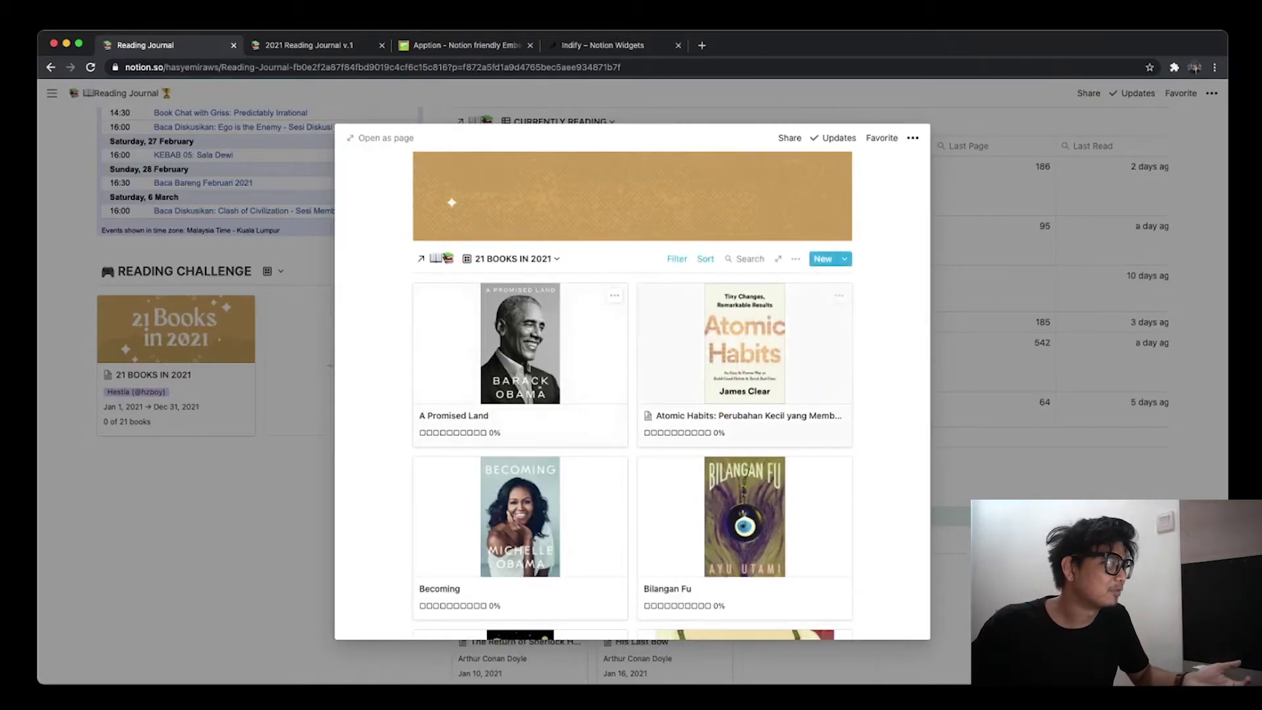
pyautogui.click(677, 258)
pyautogui.click(579, 309)
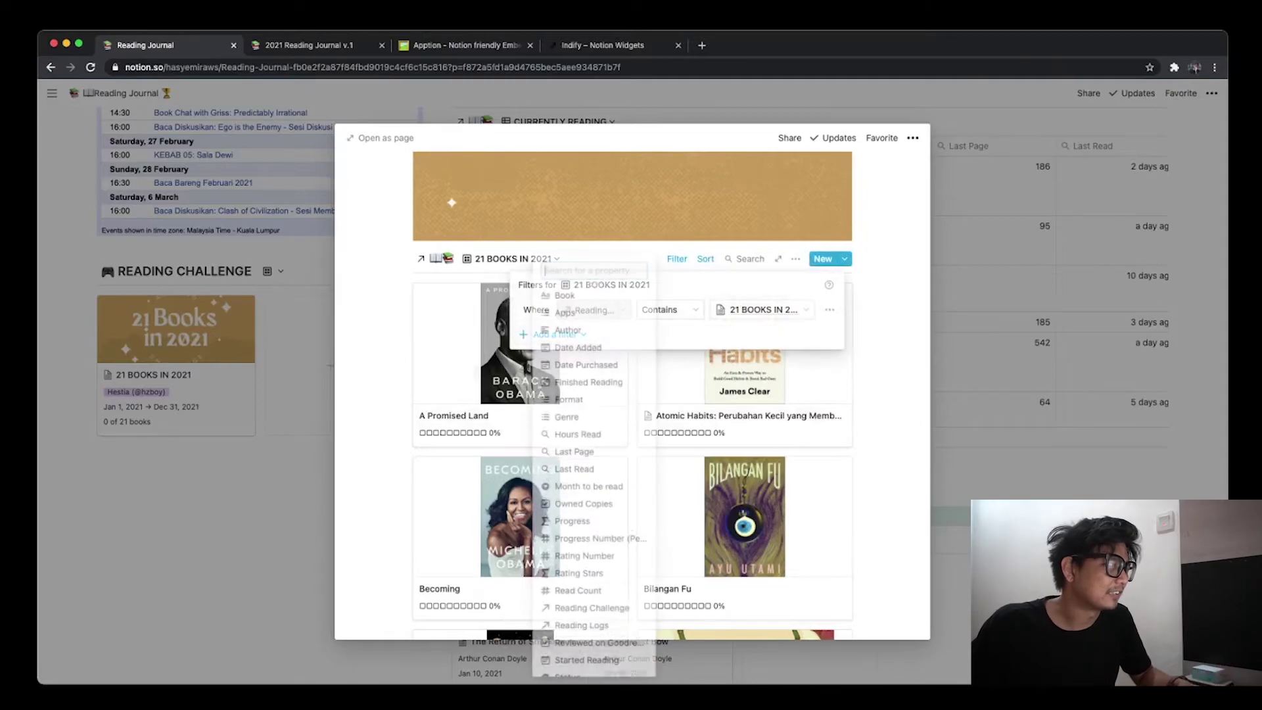
pyautogui.scroll(-2, 591, 434)
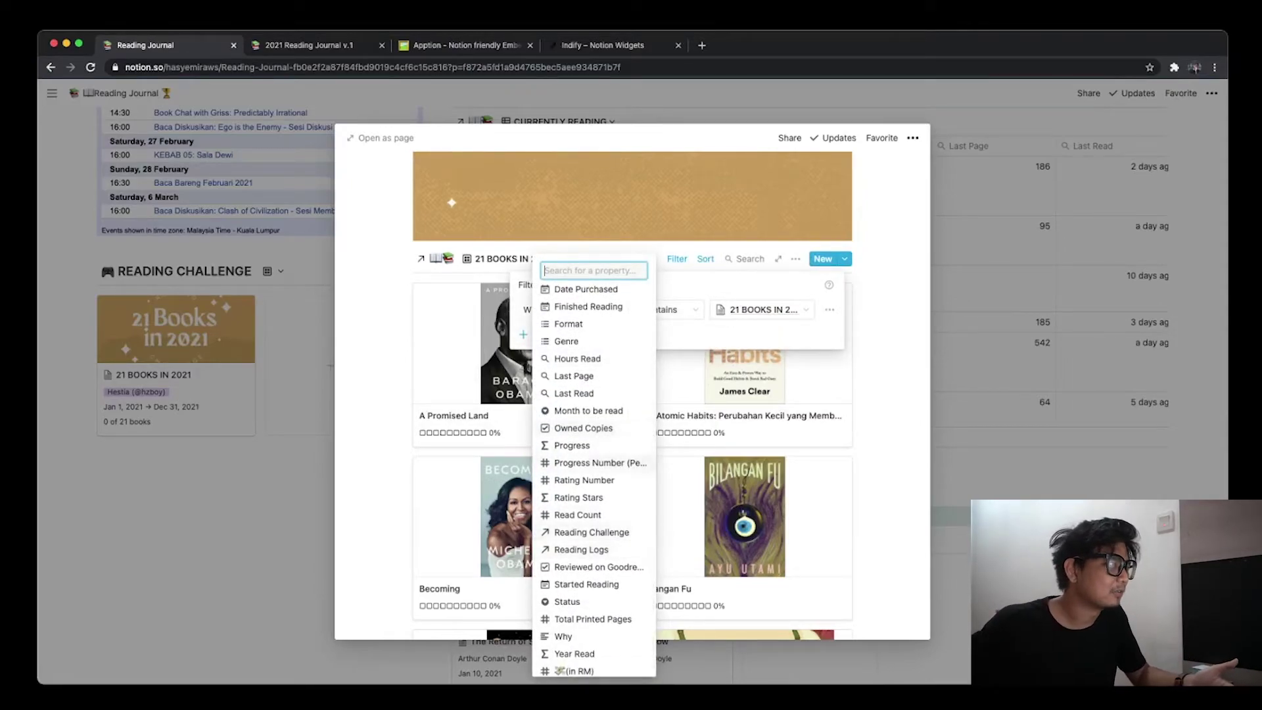
pyautogui.press('Escape')
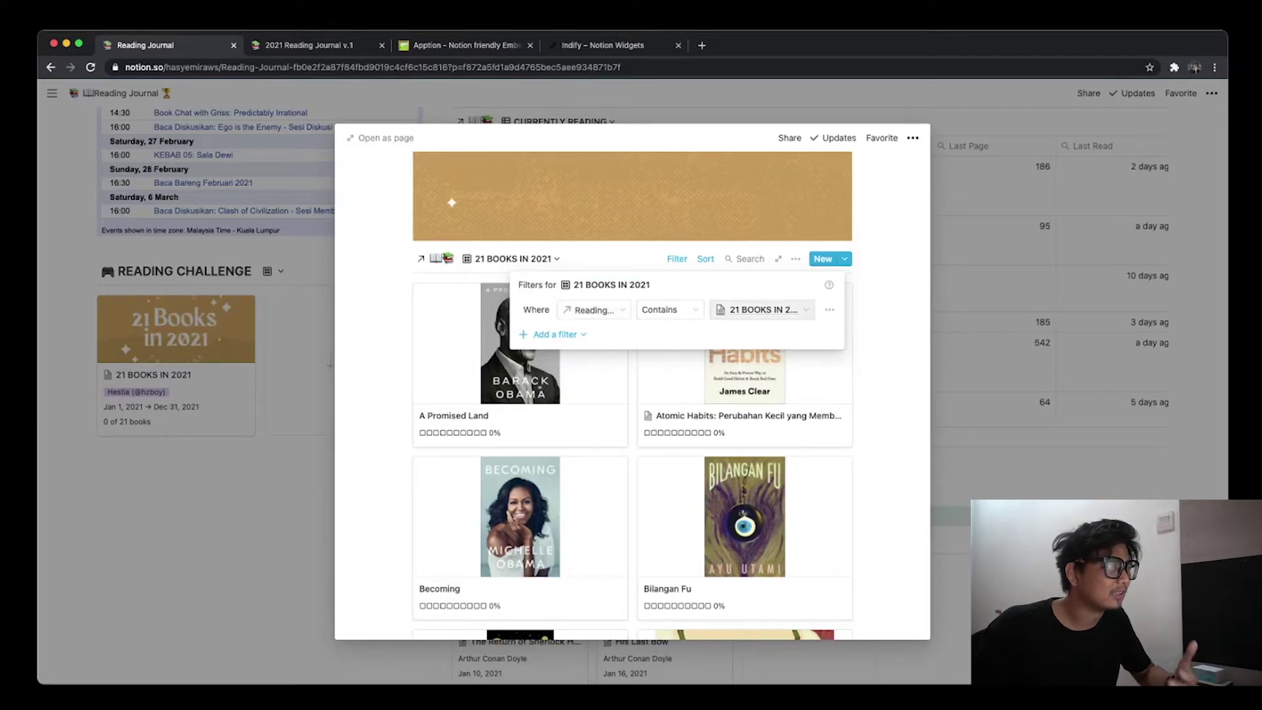
pyautogui.click(762, 310)
pyautogui.click(766, 377)
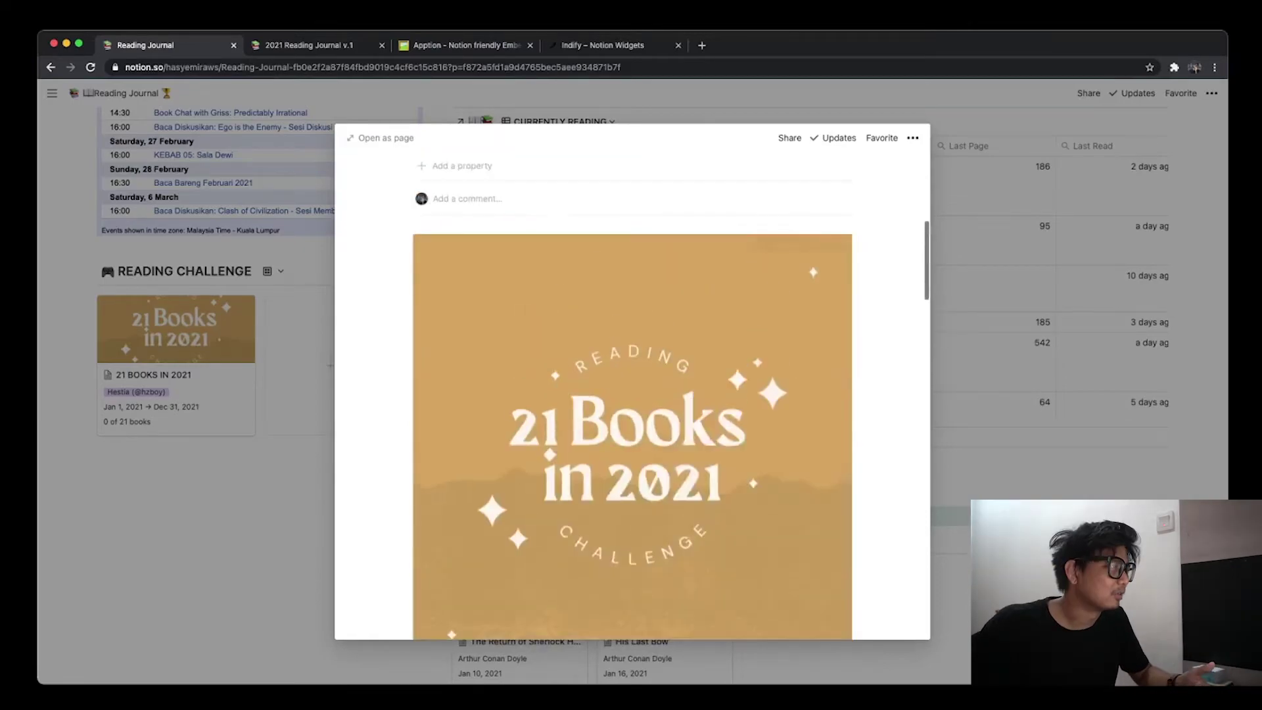
# Look over the 21 BOOKS IN 2021 challenge's properties and Books included alongside its book gallery
pyautogui.scroll(6, 632, 394)
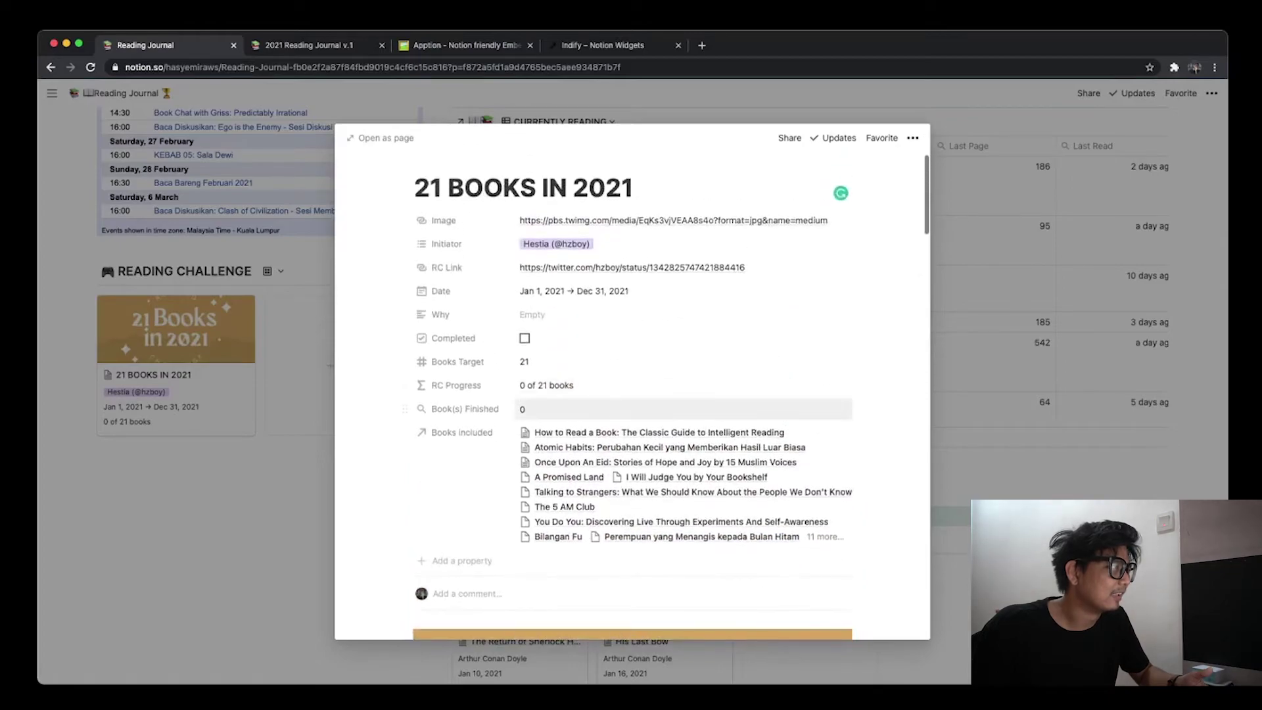
pyautogui.scroll(-10, 632, 395)
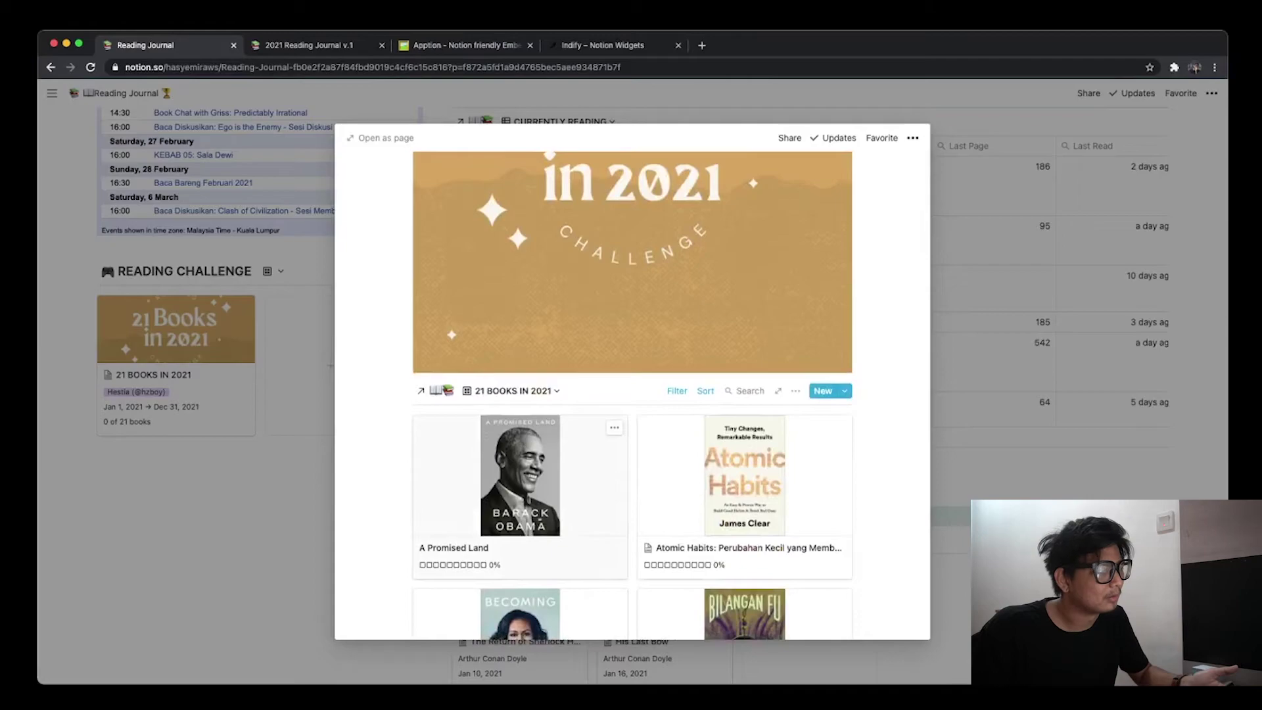
pyautogui.scroll(8, 526, 473)
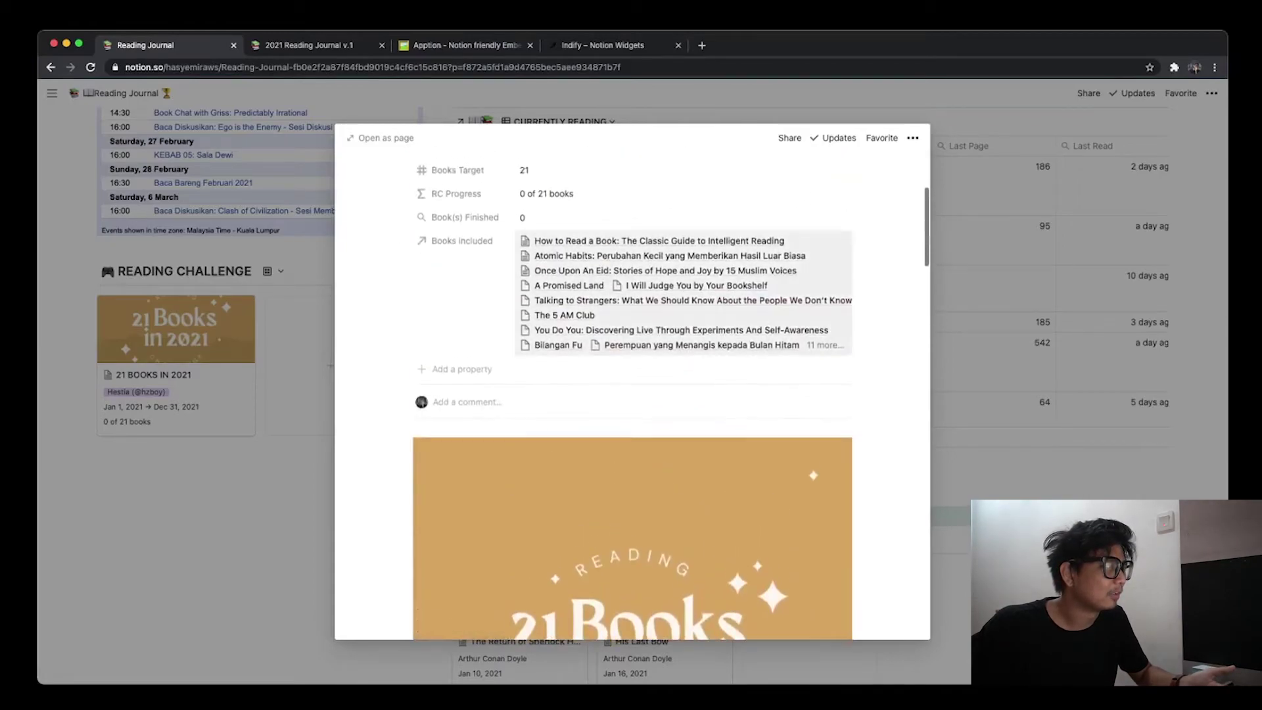
pyautogui.scroll(1, 632, 290)
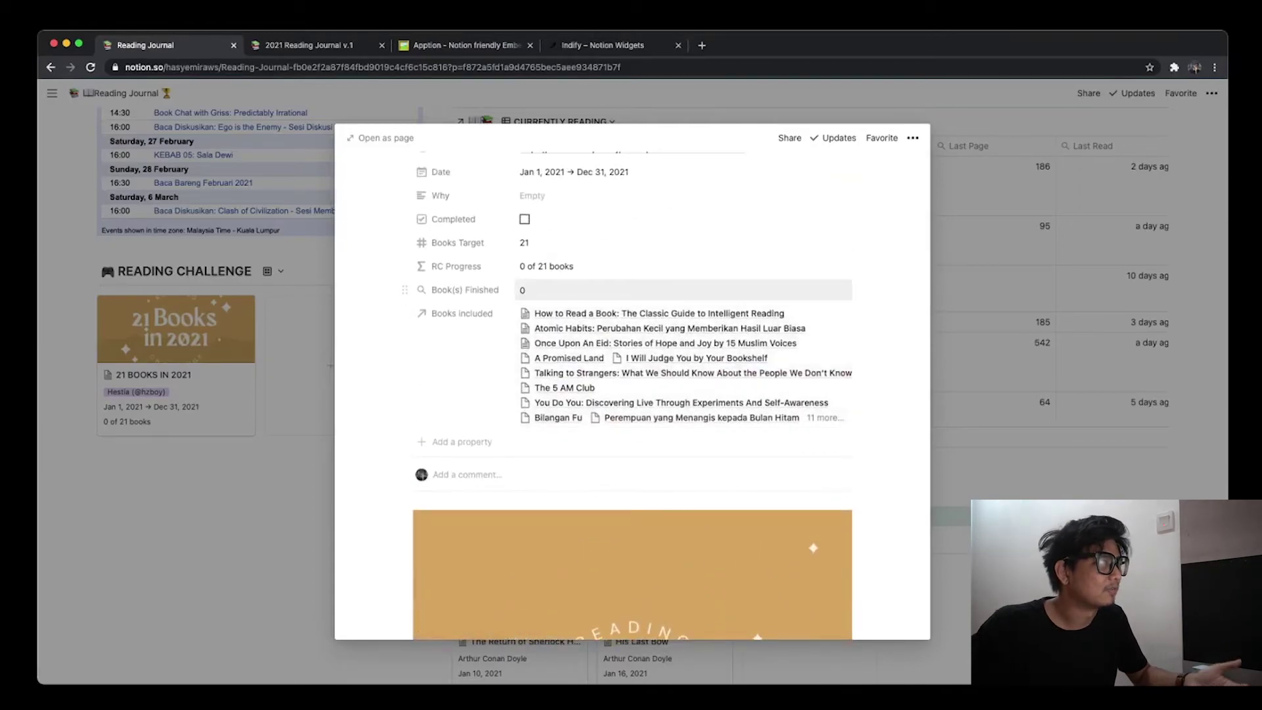
# Open A Promised Land from the challenge gallery and set its Finished Reading date to January 23, 2021
pyautogui.scroll(-10, 632, 328)
pyautogui.click(520, 394)
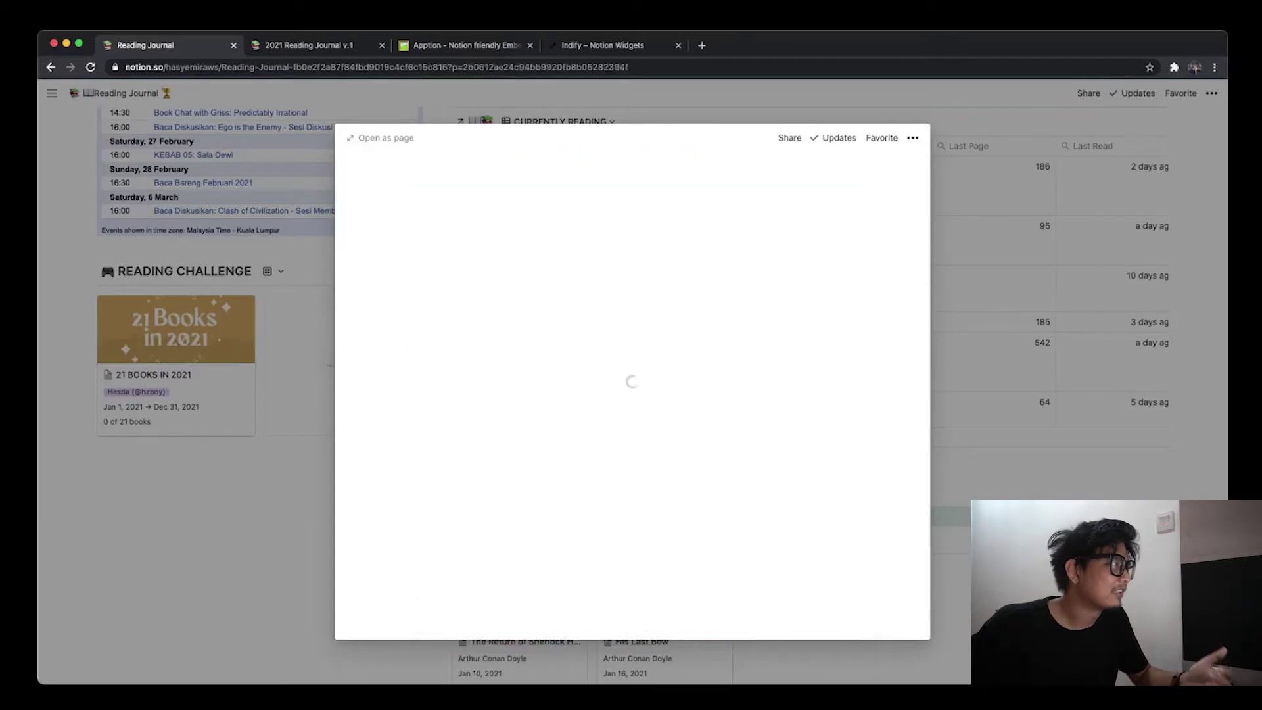
pyautogui.scroll(-2, 630, 394)
pyautogui.click(591, 400)
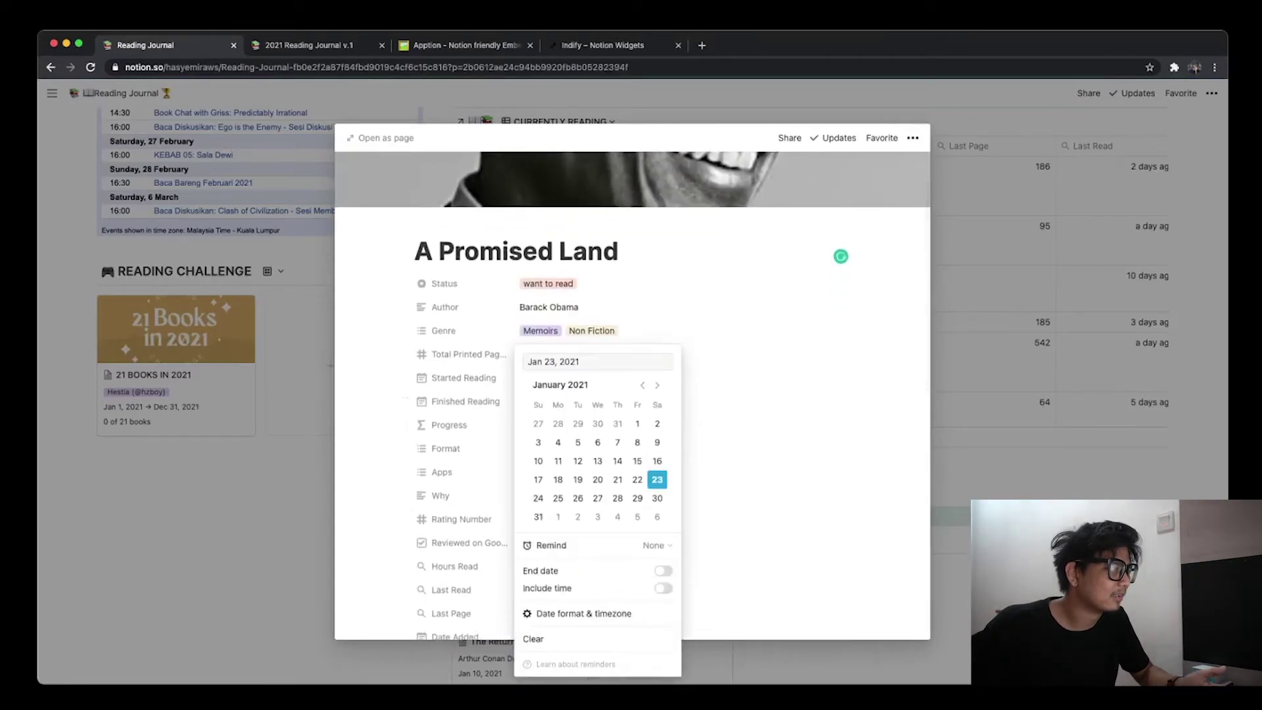
pyautogui.press('Escape')
pyautogui.press('Escape')
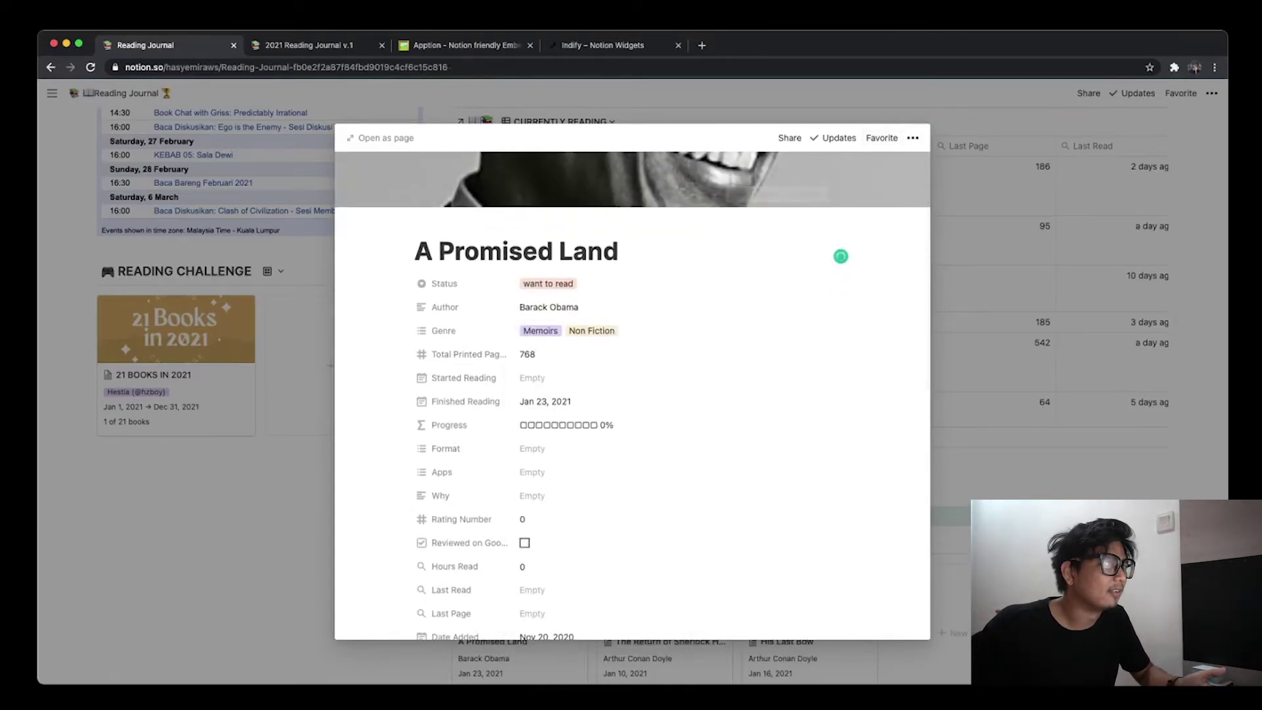
# Reopen the 21 BOOKS IN 2021 challenge and check its RC Progress, Book(s) Finished and gallery
pyautogui.click(176, 355)
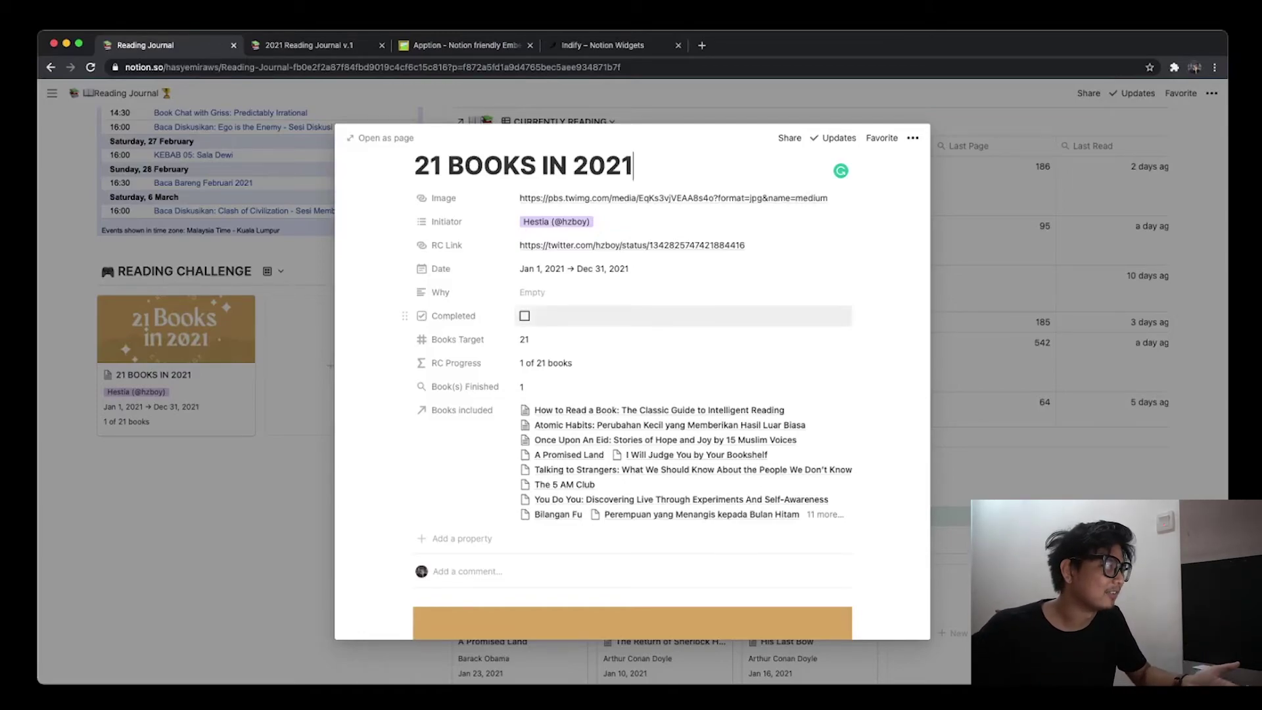
pyautogui.scroll(-10, 633, 394)
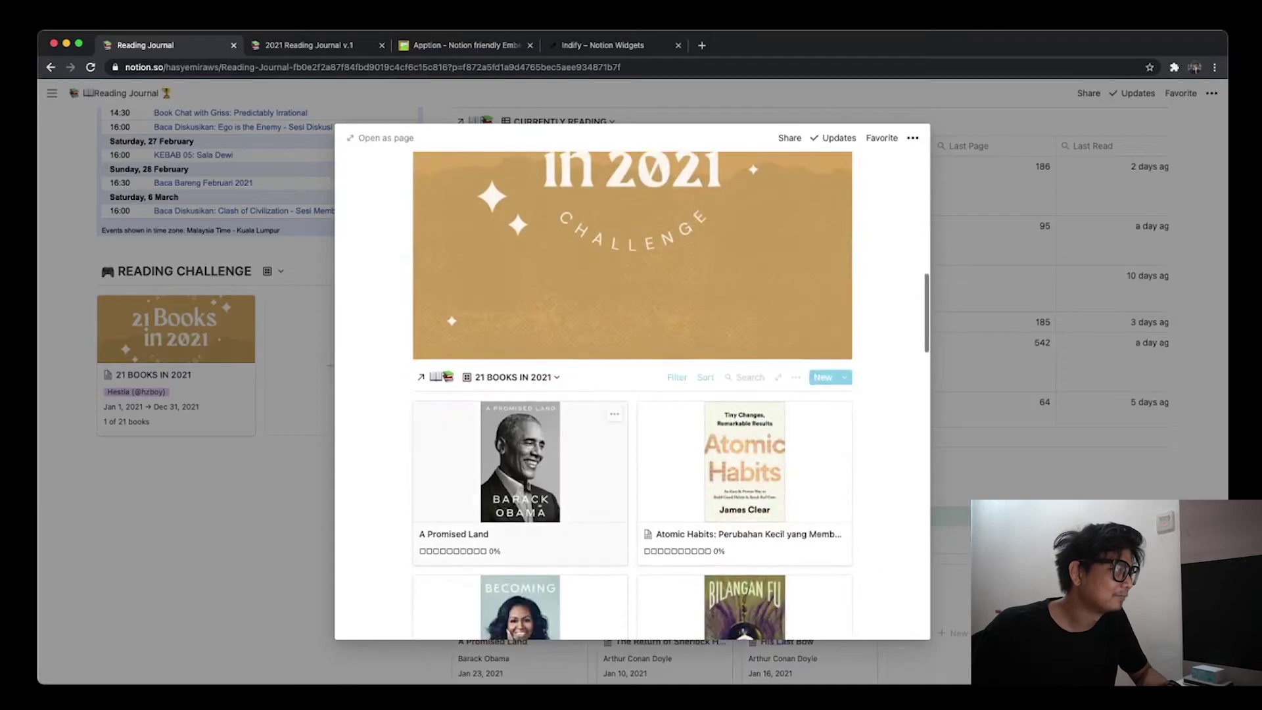
pyautogui.press('Escape')
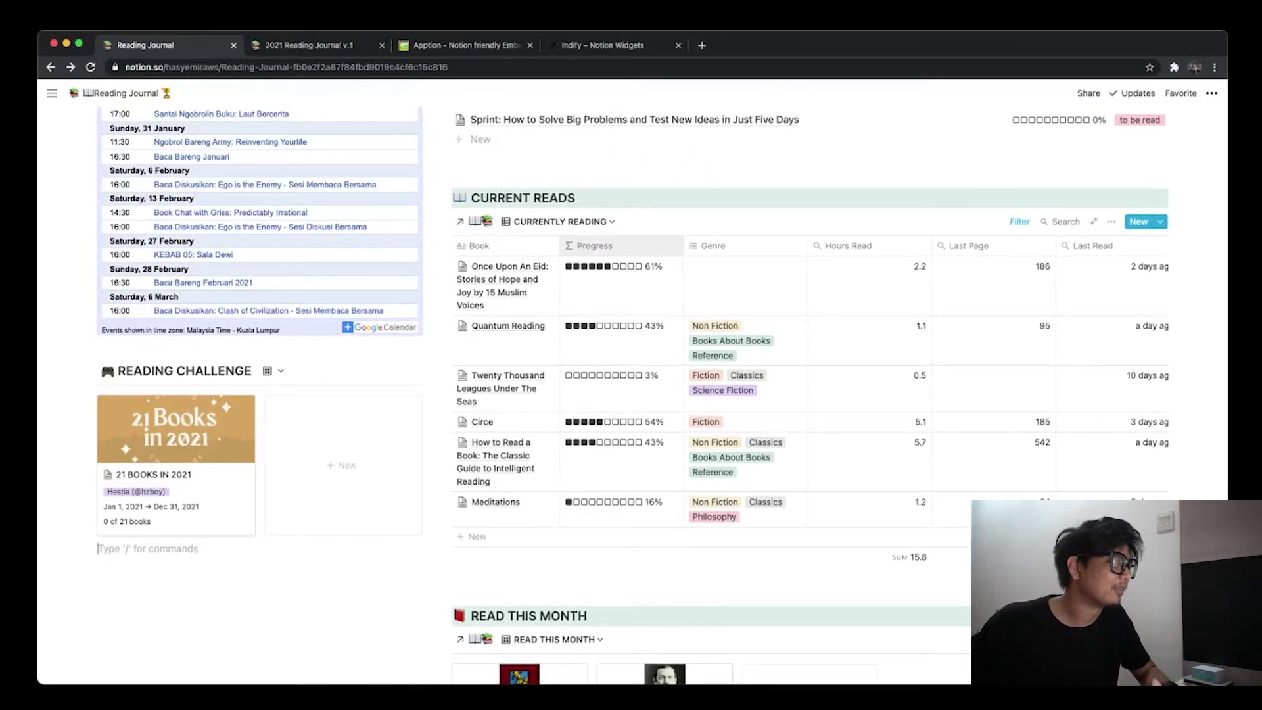
# Open the Reading Logs database from DATABASES and view the Date Read Start settings of the second log entry
pyautogui.scroll(-7, 630, 395)
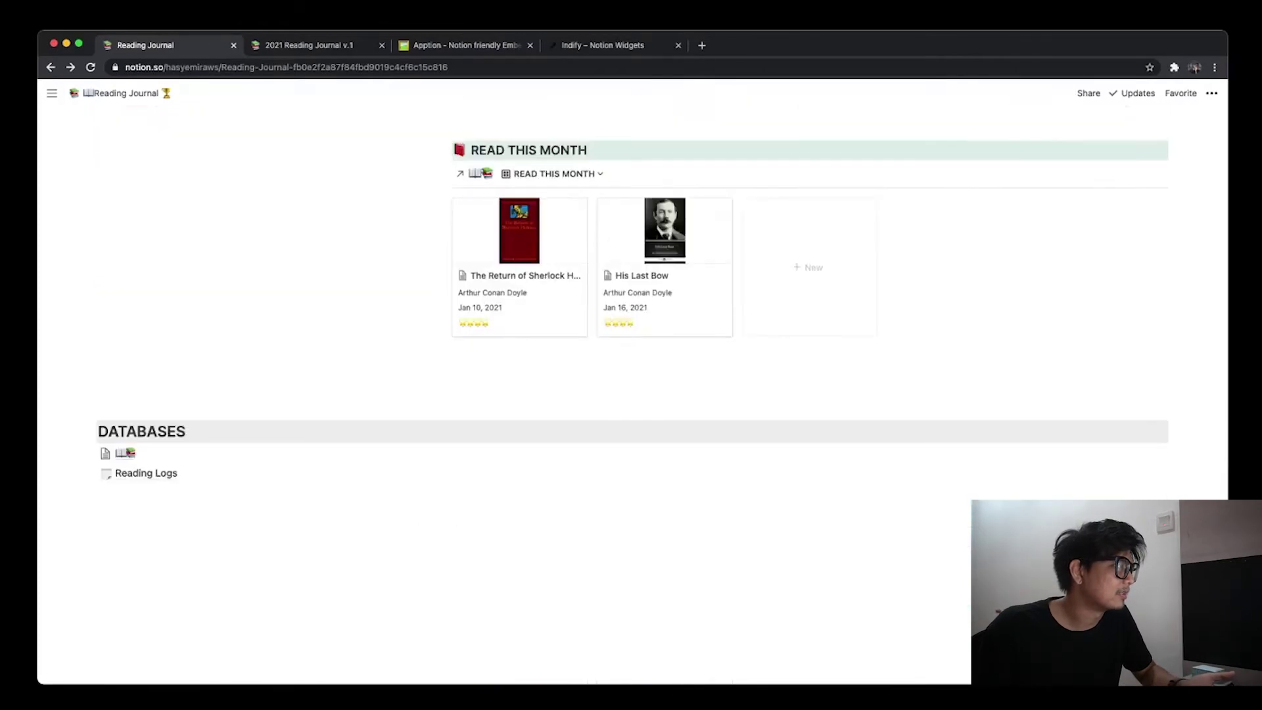
pyautogui.click(146, 473)
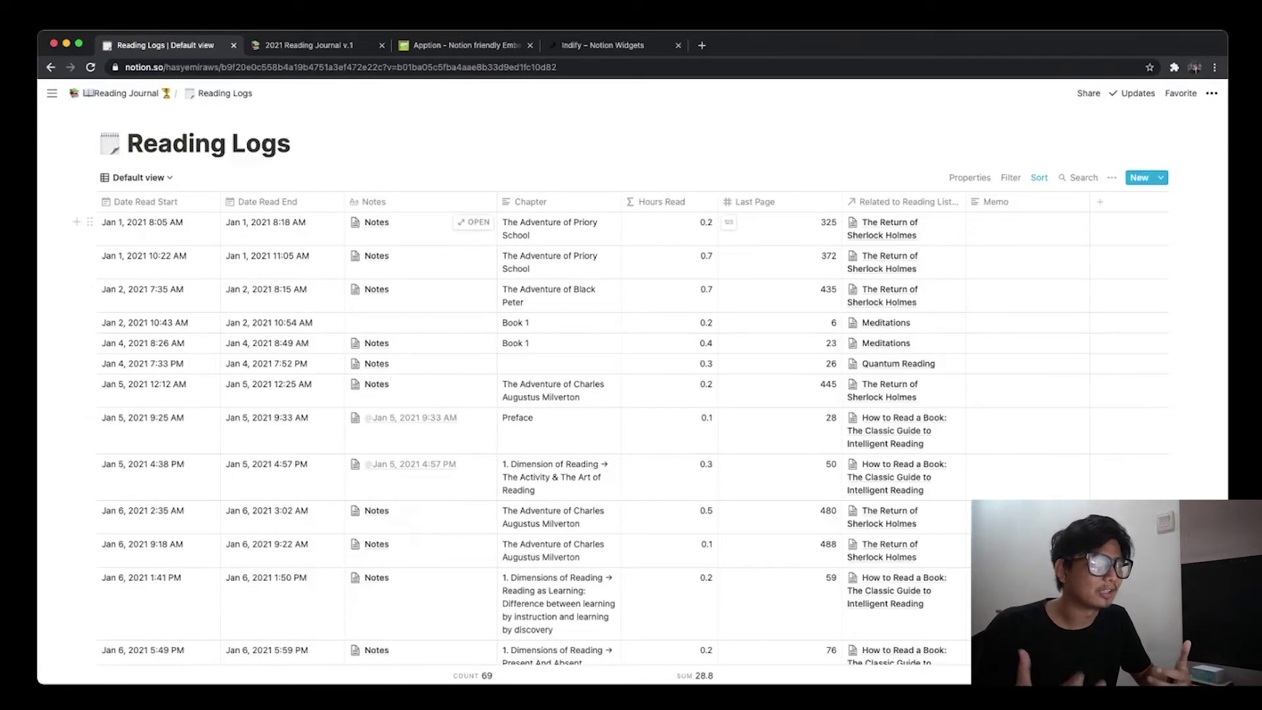
pyautogui.scroll(-1, 473, 223)
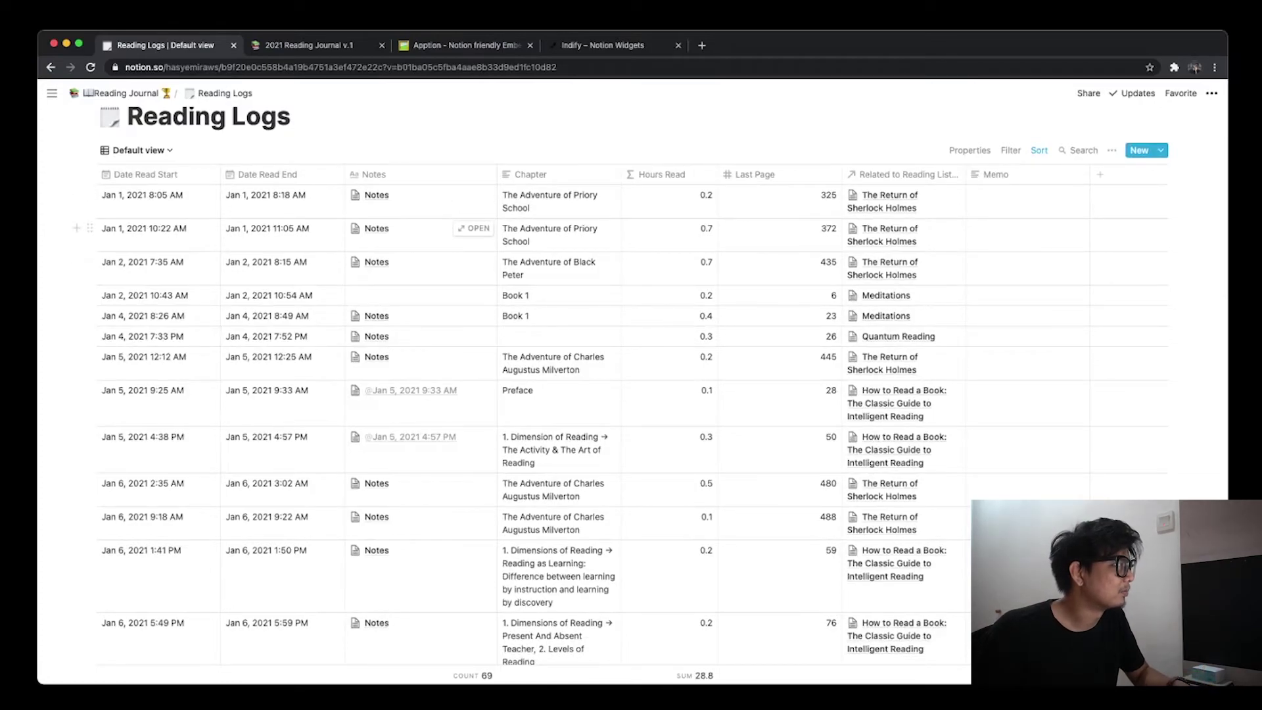
pyautogui.click(144, 228)
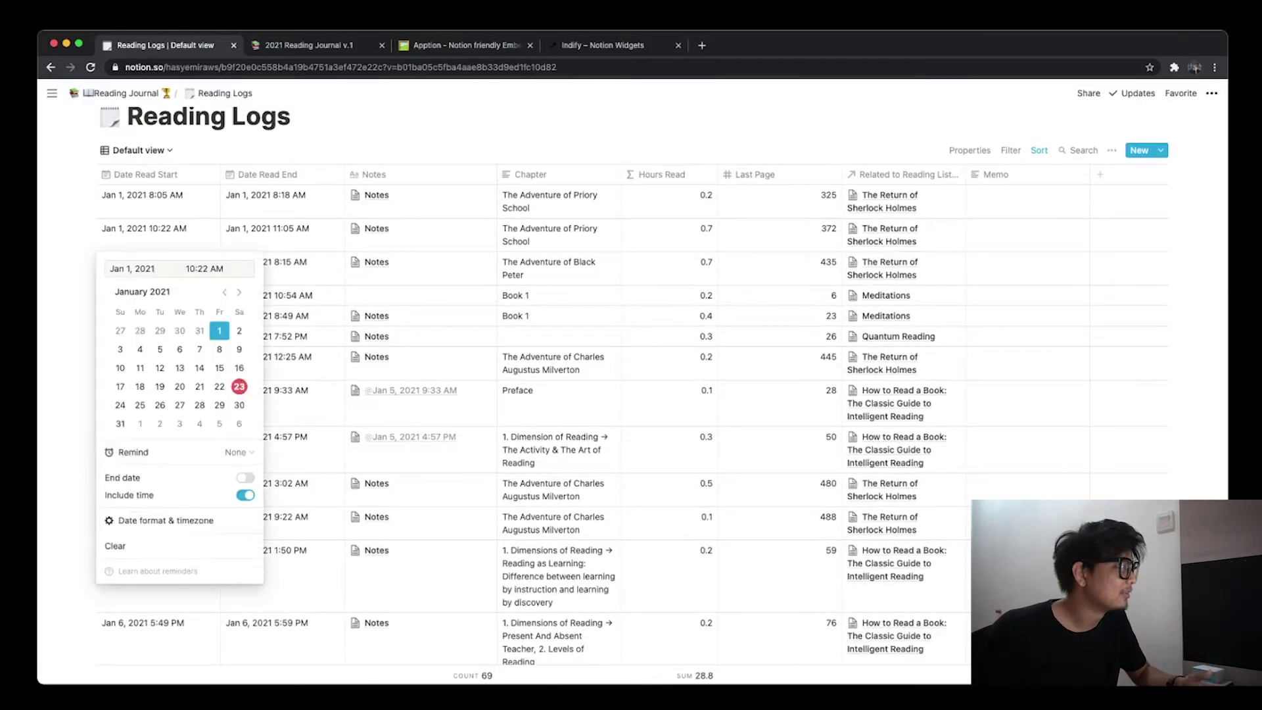
pyautogui.press('Escape')
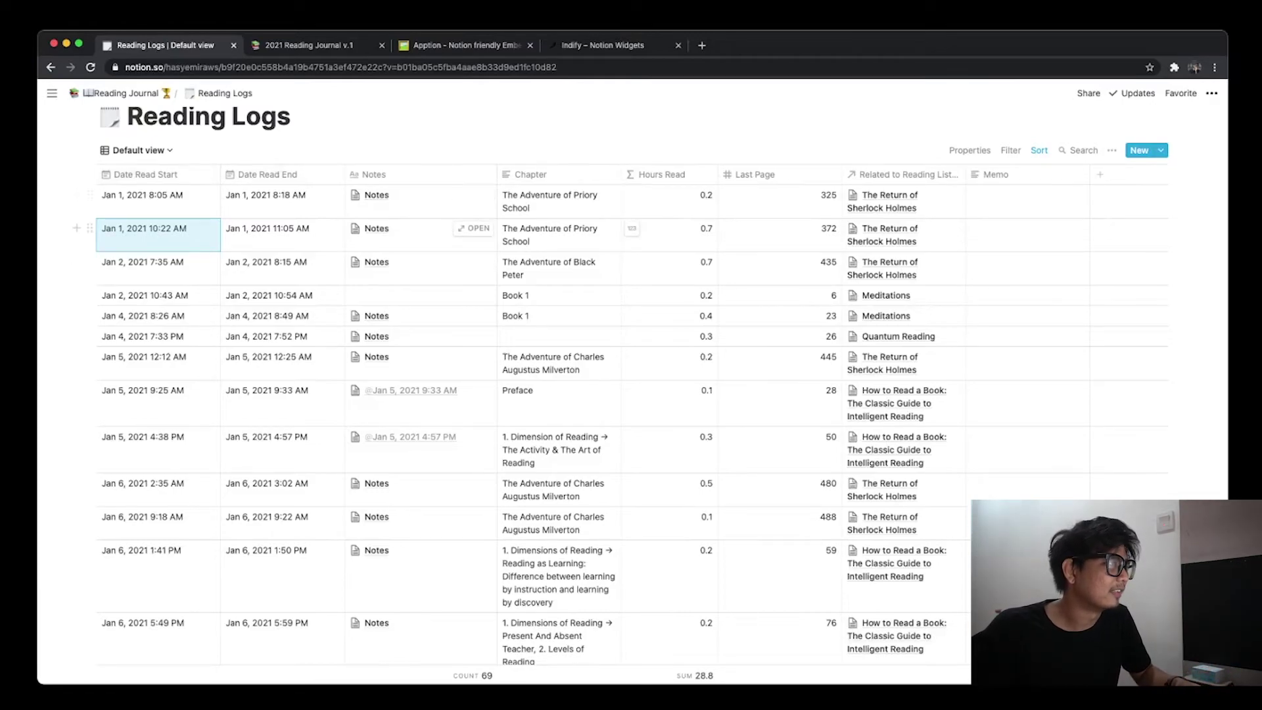
# View the formula behind the Hours Read property in Reading Logs and close it
pyautogui.click(632, 228)
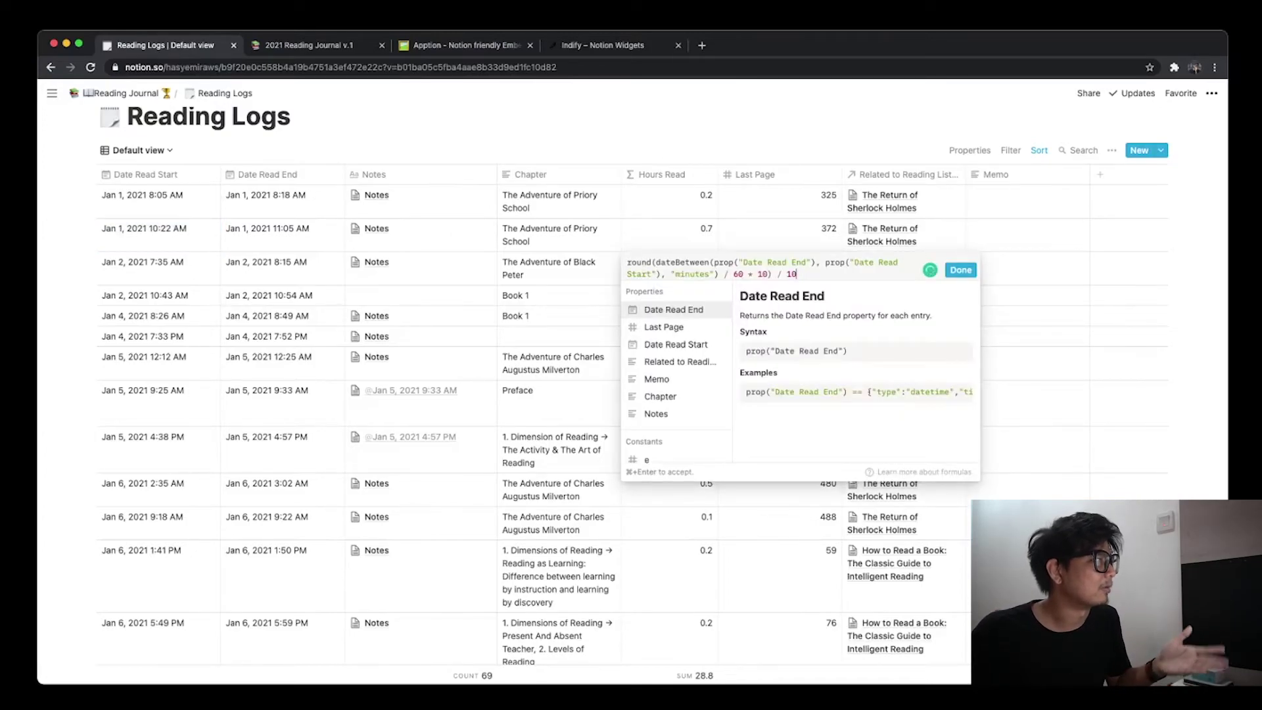
pyautogui.press('super+Return')
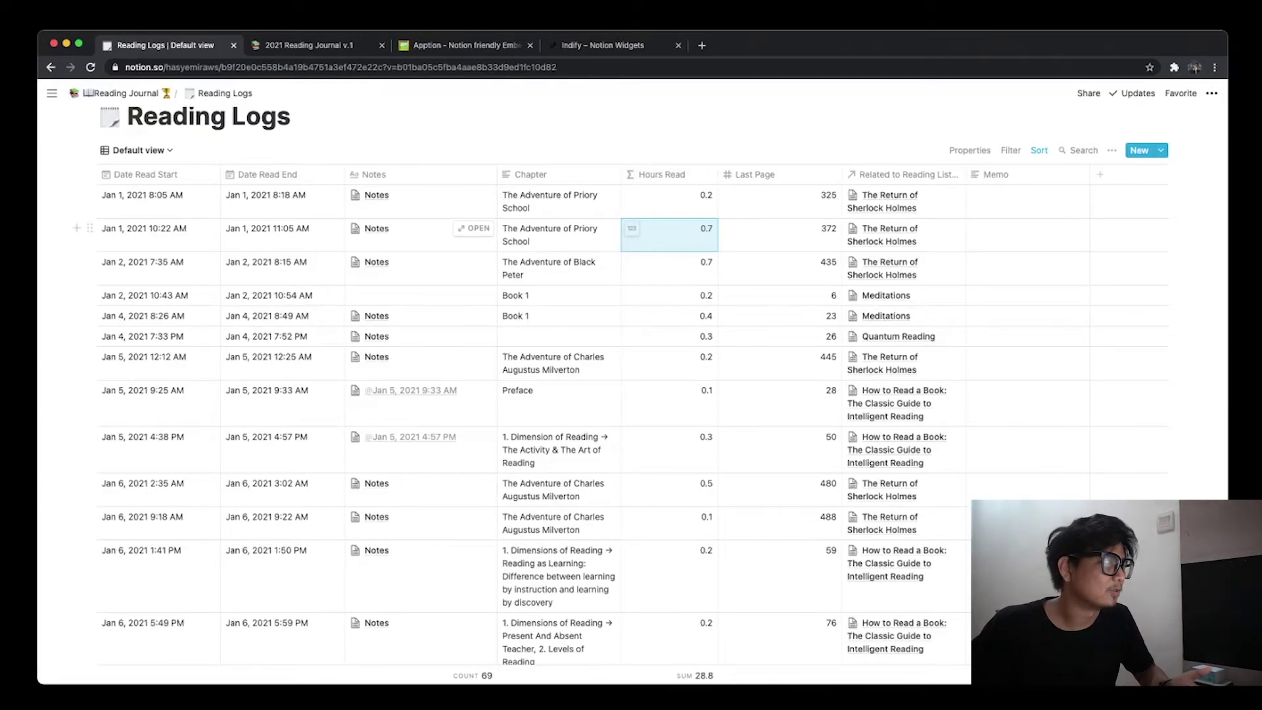
pyautogui.press('Escape')
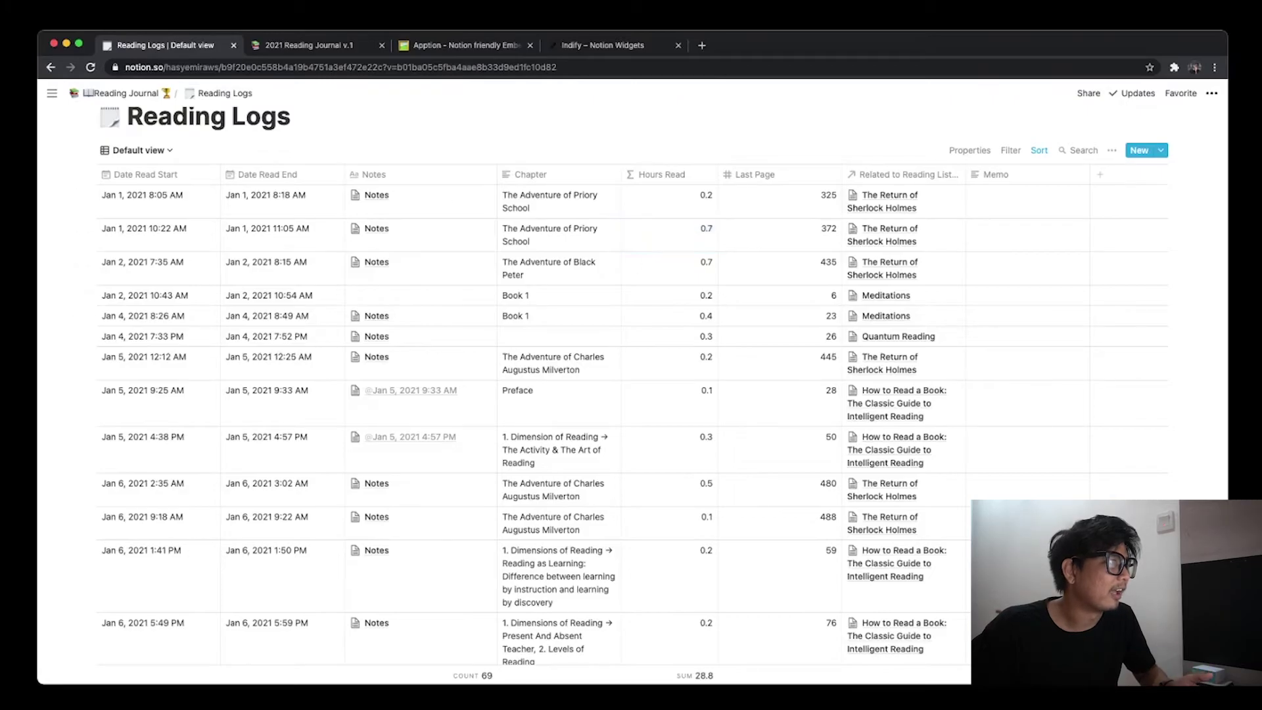
# Look through the Reading Logs entries down to the latest one and the Hours Read sum
pyautogui.scroll(-5, 631, 394)
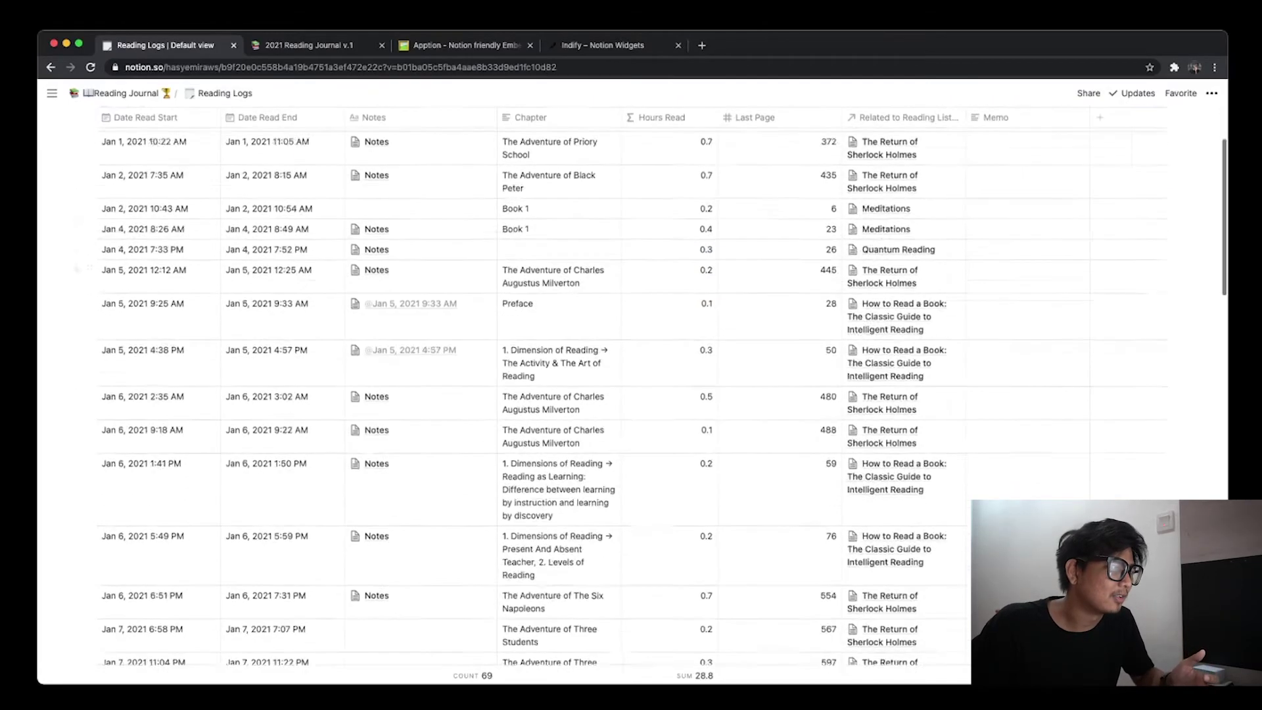
pyautogui.scroll(-15, 631, 394)
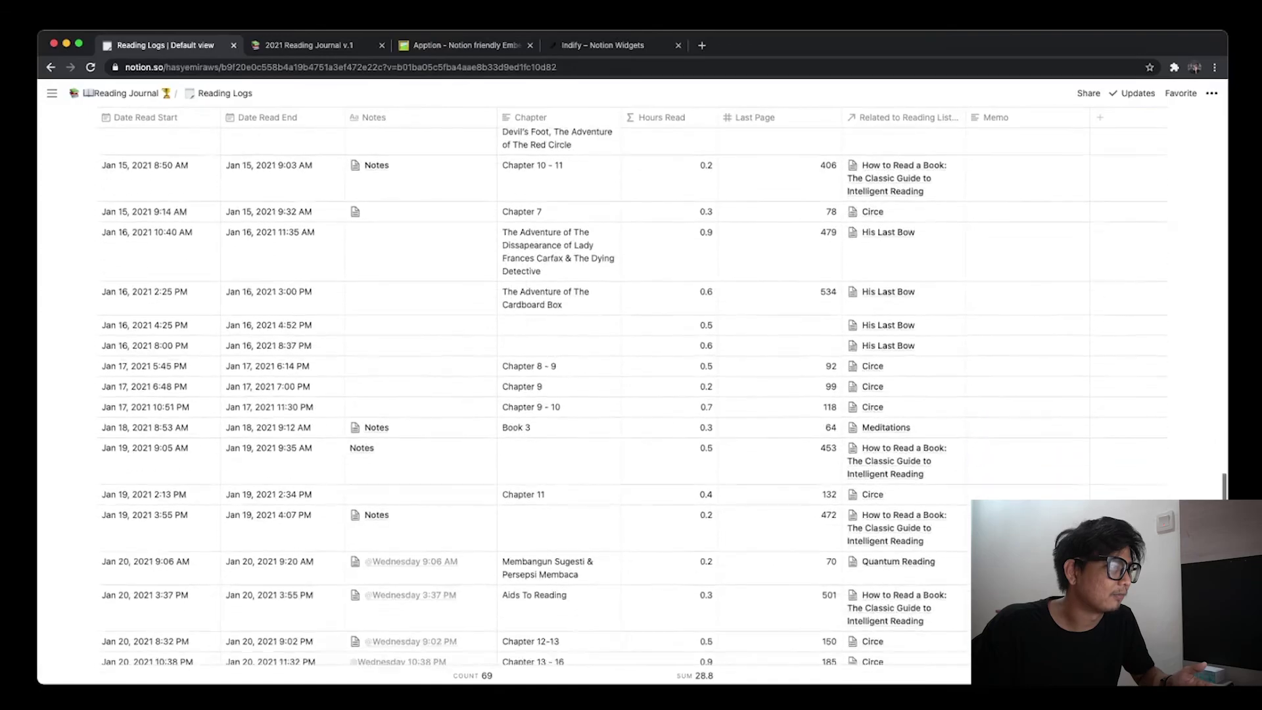
pyautogui.scroll(5, 630, 394)
pyautogui.scroll(10, 663, 406)
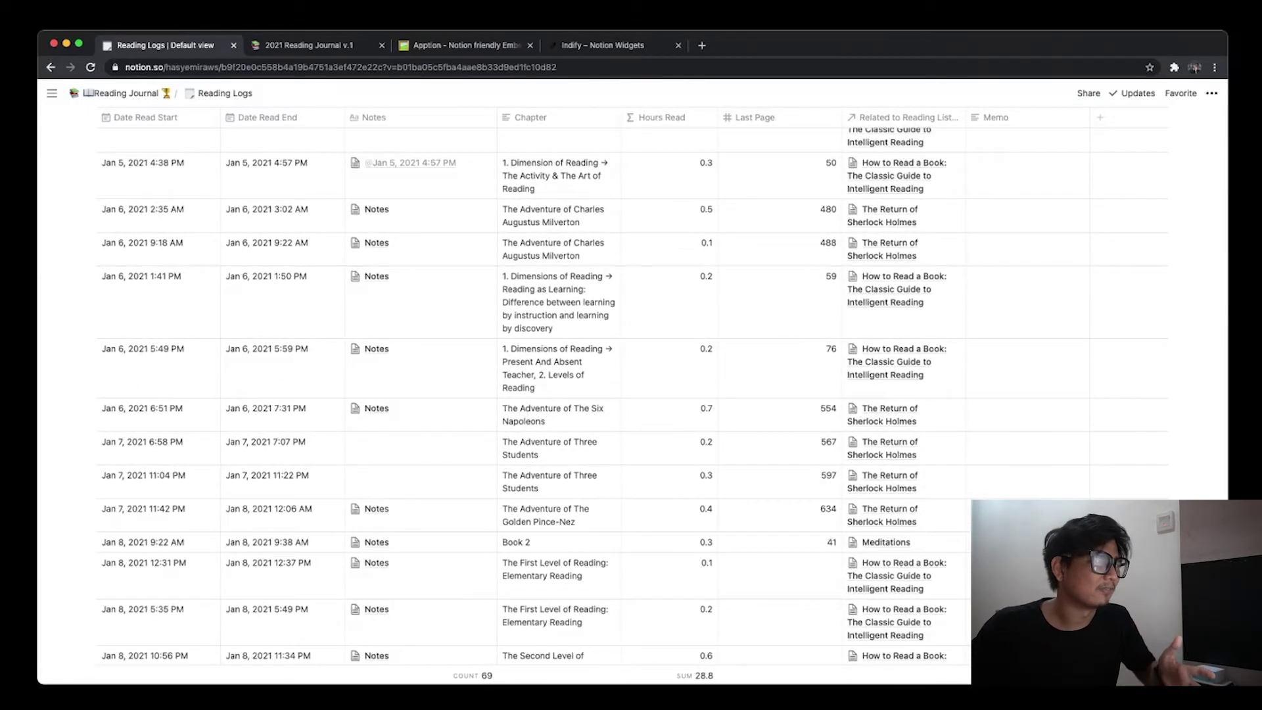
pyautogui.scroll(-20, 631, 394)
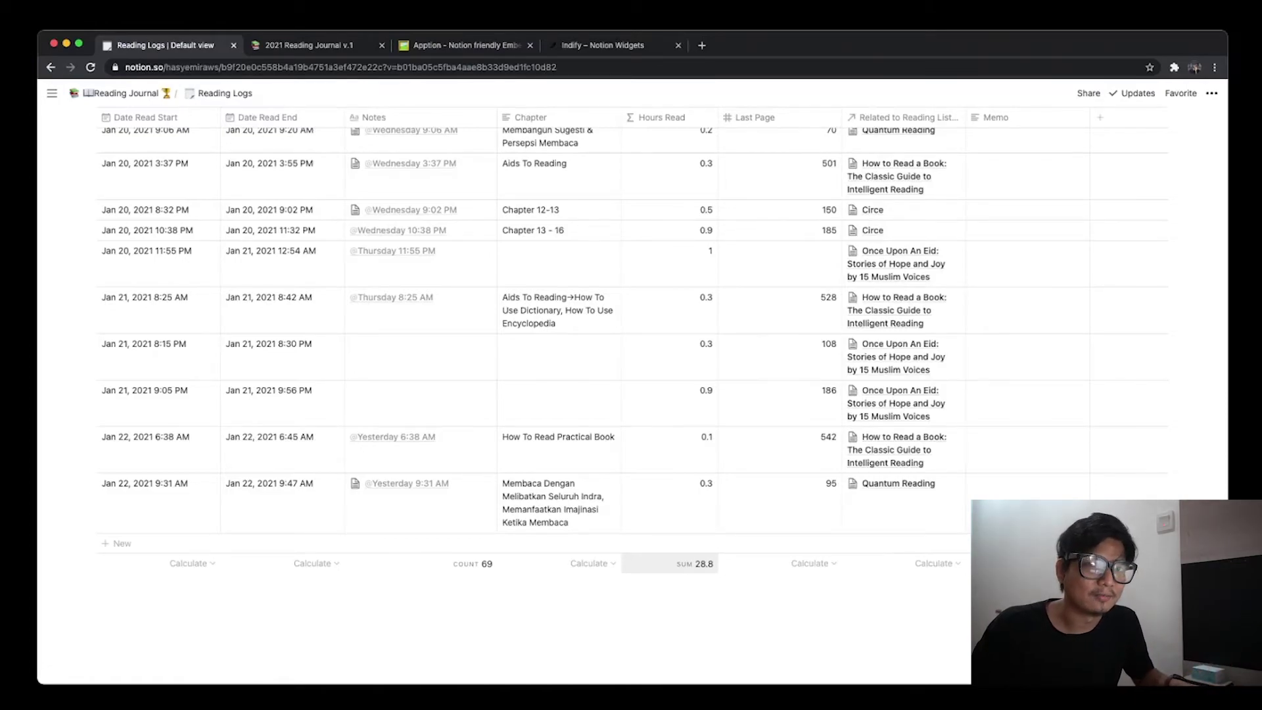
# Return to the Reading Journal page, open The Return of Sherlock Holmes from READ THIS MONTH and look through its properties
pyautogui.hscroll(-5, 631, 394)
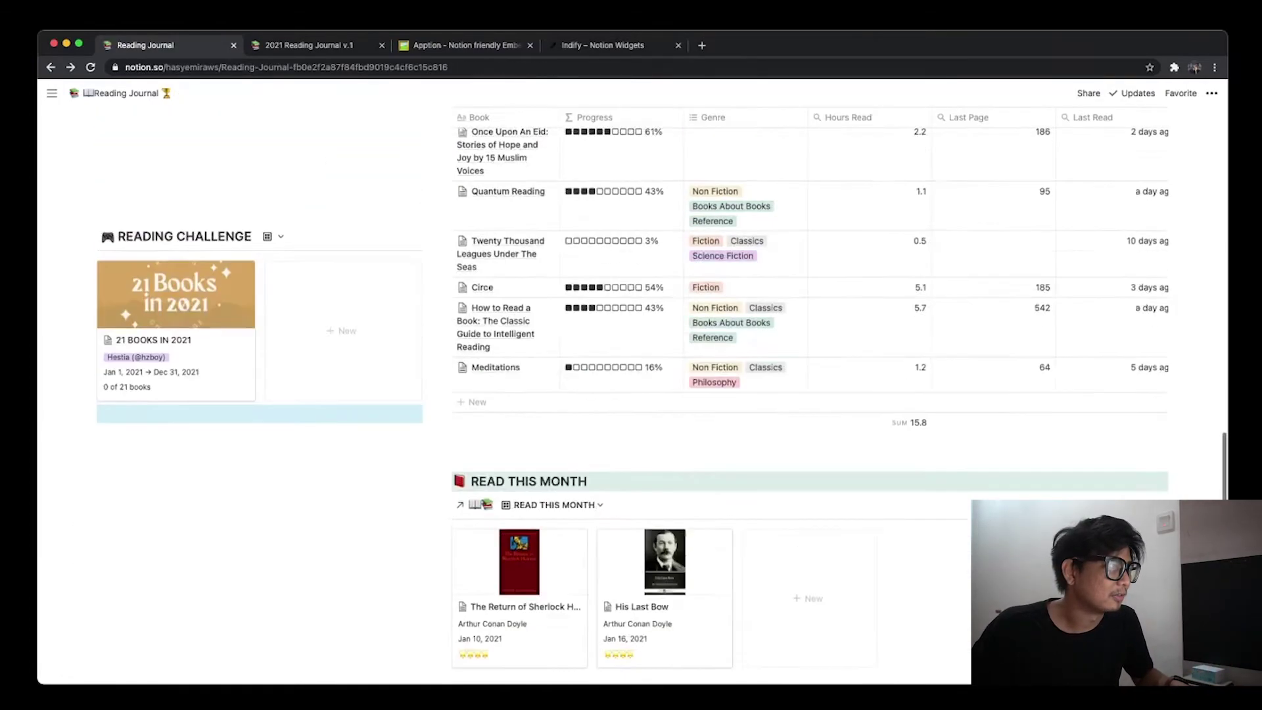
pyautogui.scroll(3, 506, 359)
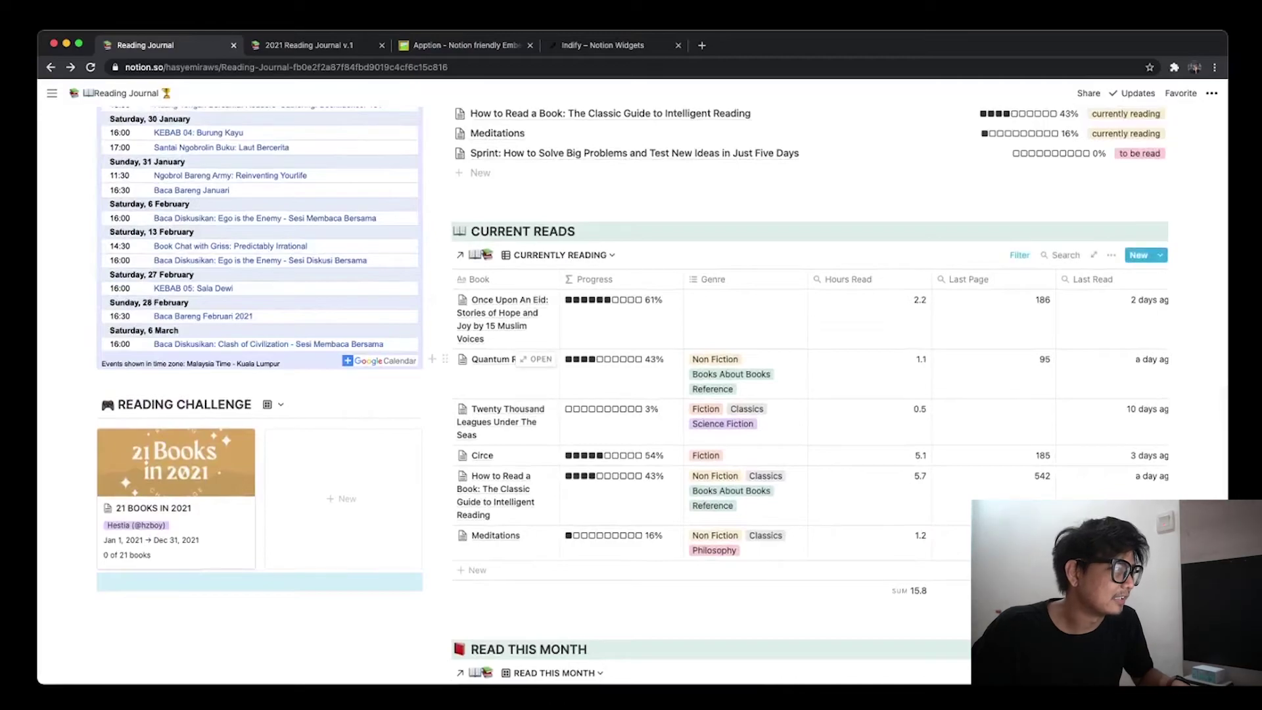
pyautogui.scroll(-4, 526, 359)
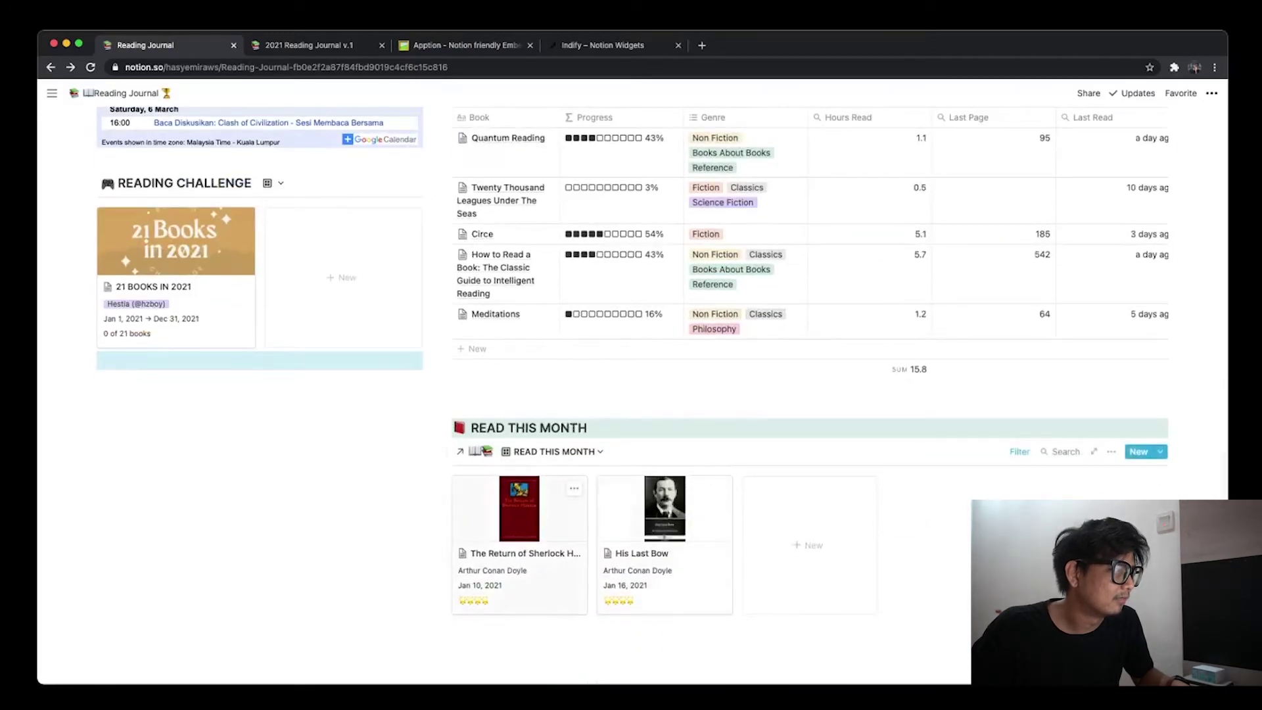
pyautogui.click(525, 519)
pyautogui.scroll(-5, 684, 360)
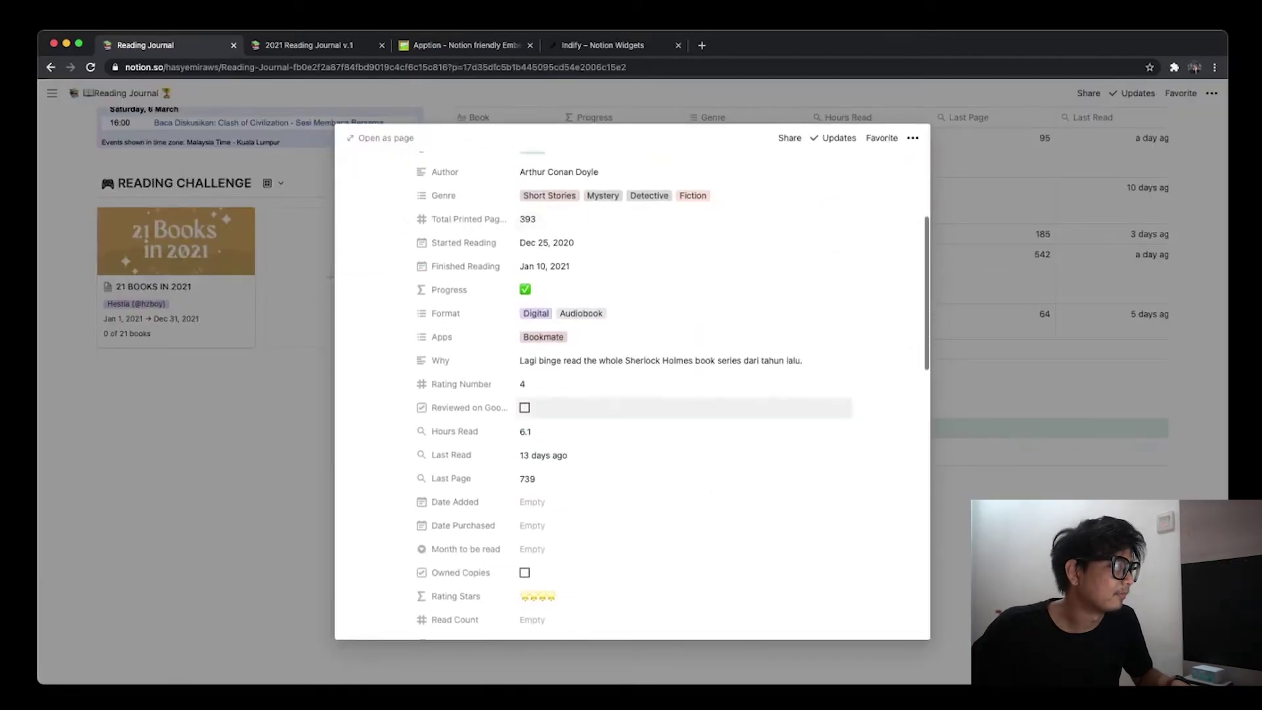
pyautogui.scroll(-2, 684, 361)
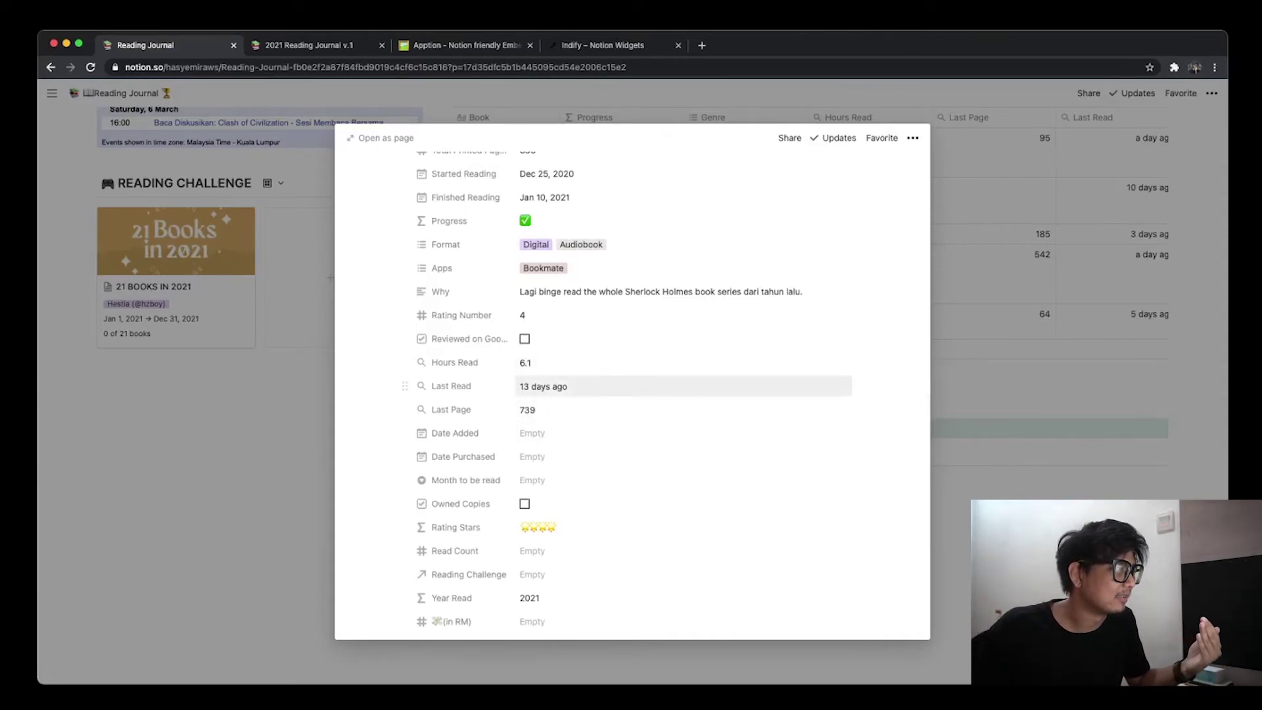
# View the rollup settings of the book's Last Read and Last Page properties and open the Reading Logs database
pyautogui.click(565, 387)
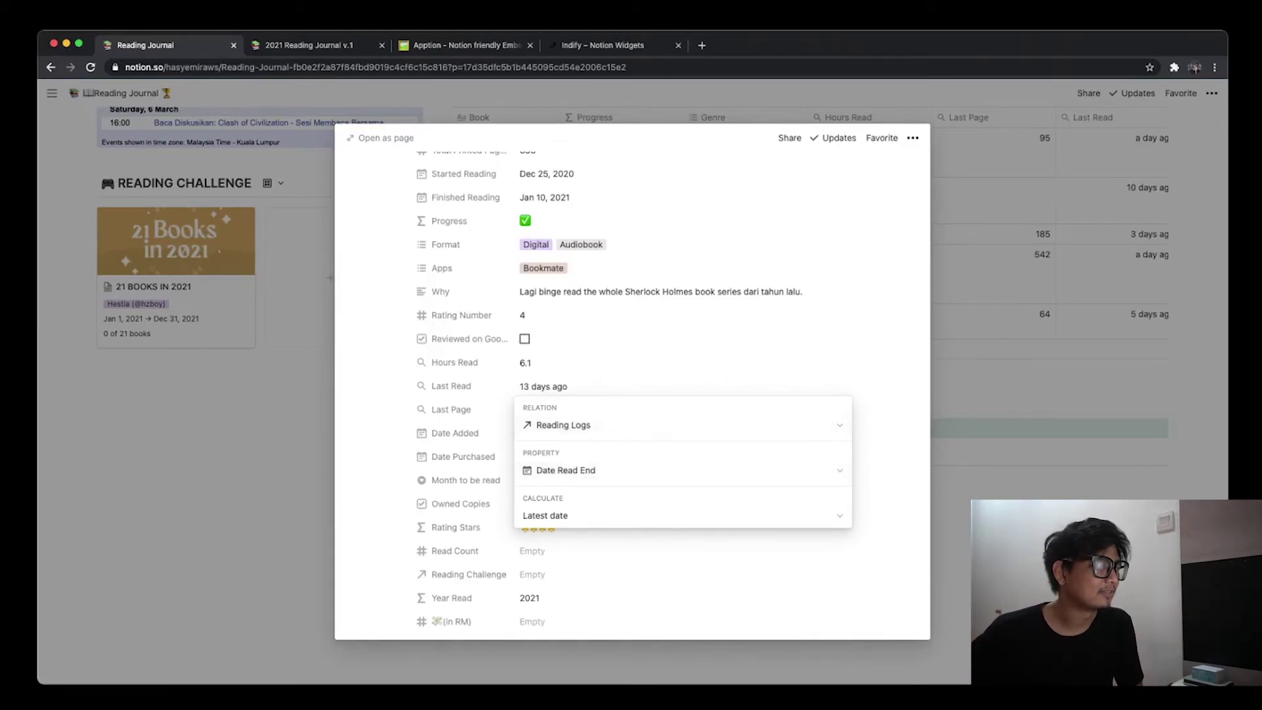
pyautogui.click(559, 392)
pyautogui.click(527, 410)
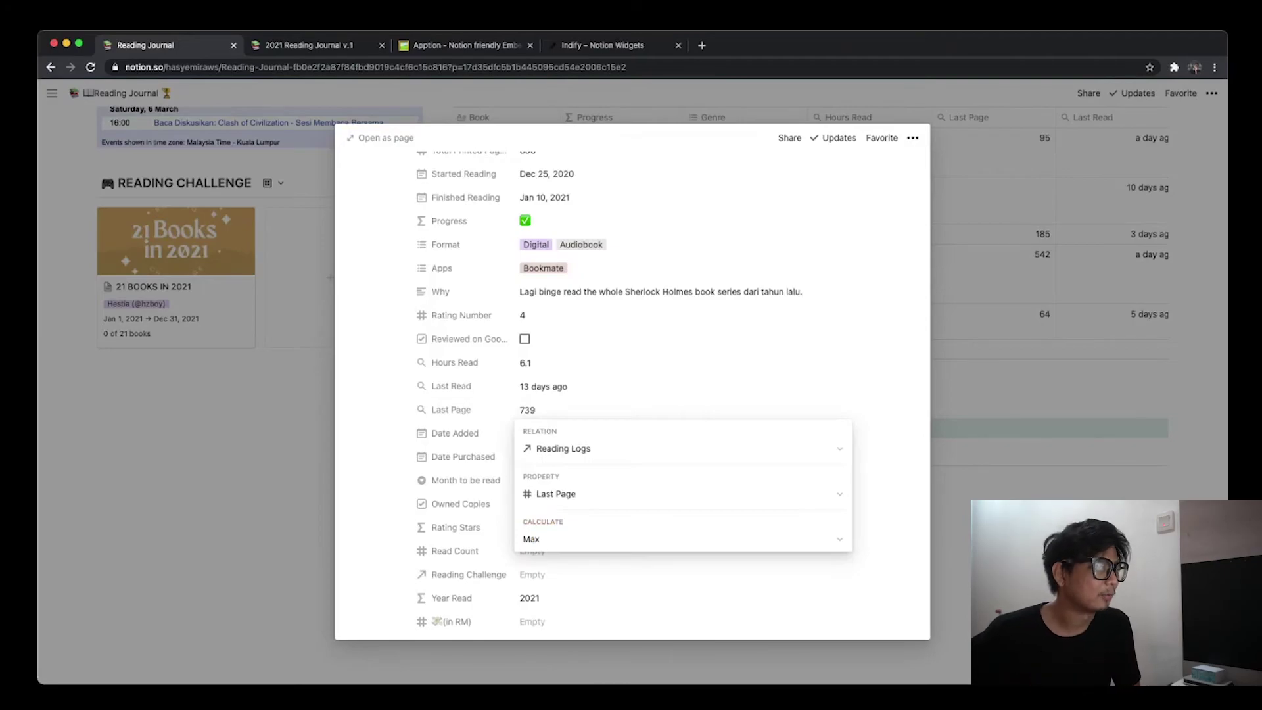
pyautogui.click(564, 448)
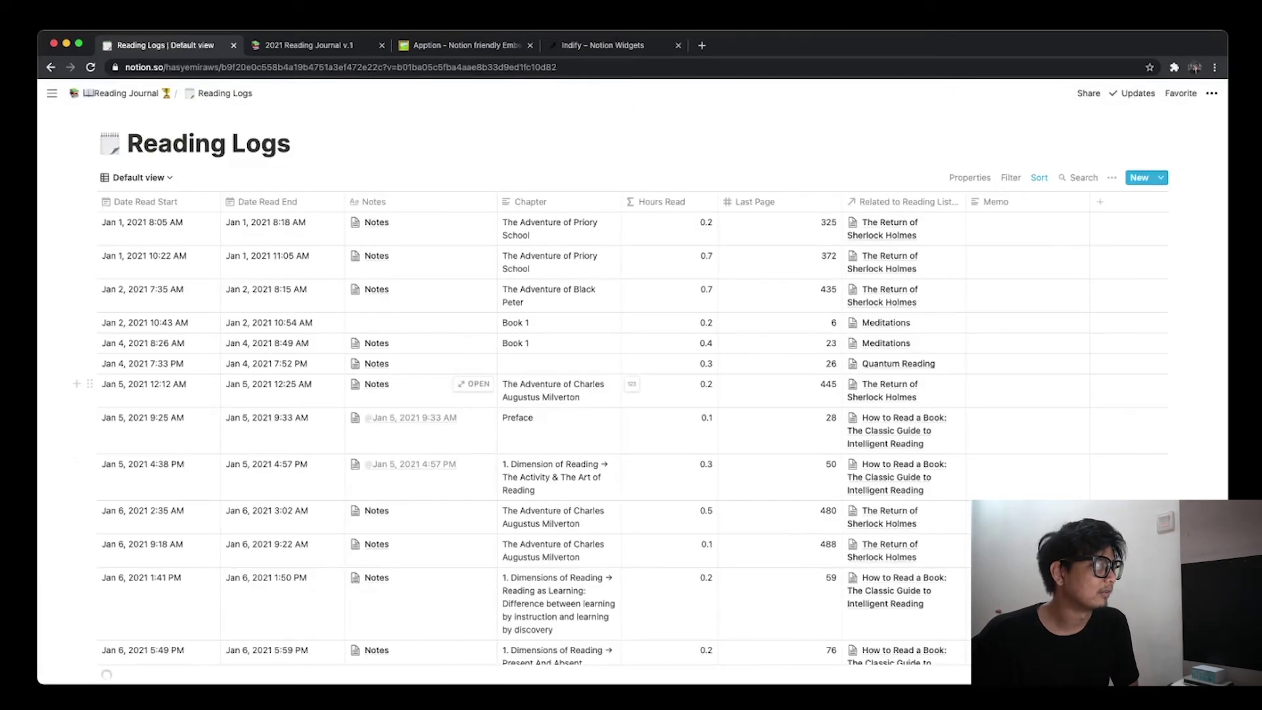
# Look through the whole Reading Logs table down to its latest entries and back to the beginning
pyautogui.scroll(-15, 630, 384)
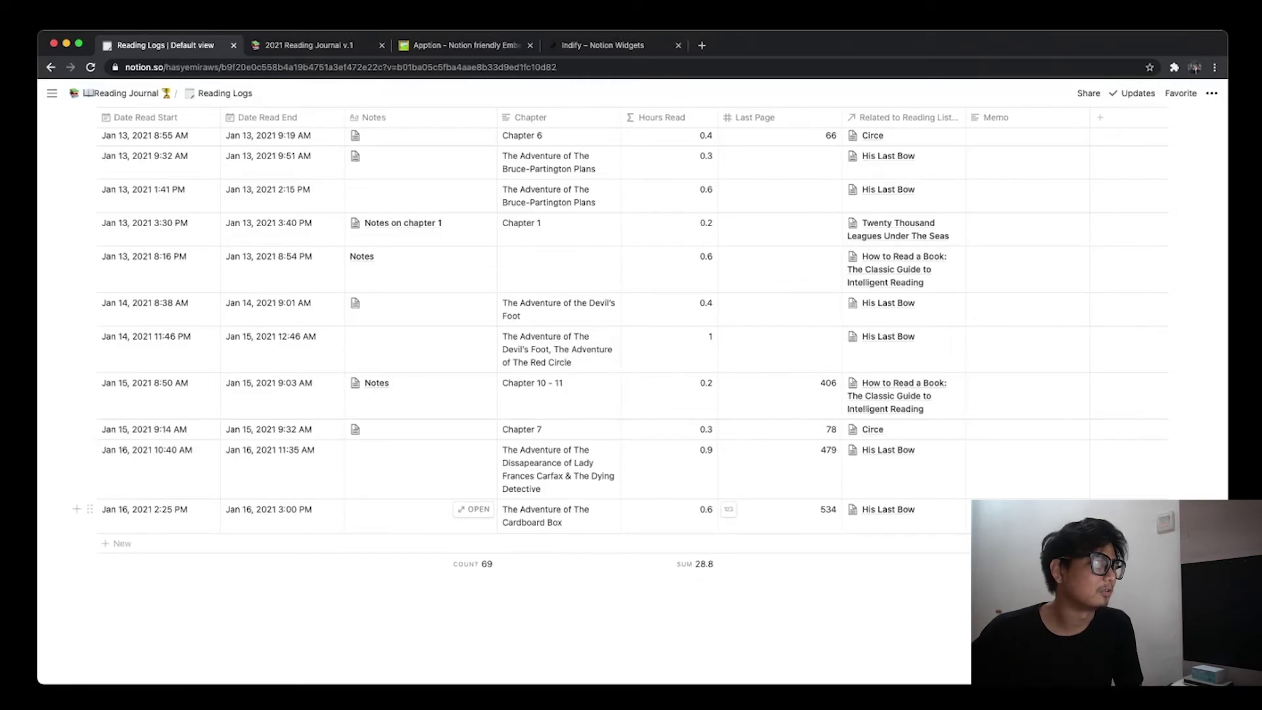
pyautogui.scroll(15, 631, 383)
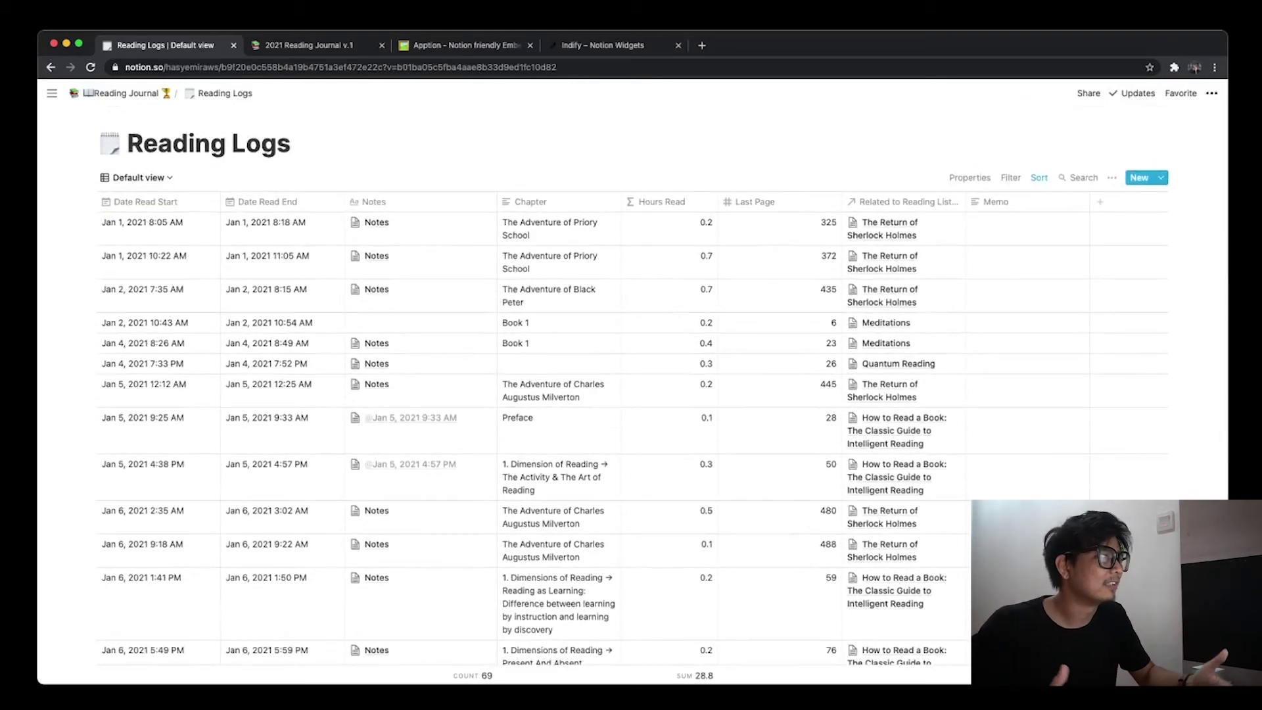
pyautogui.scroll(-20, 630, 383)
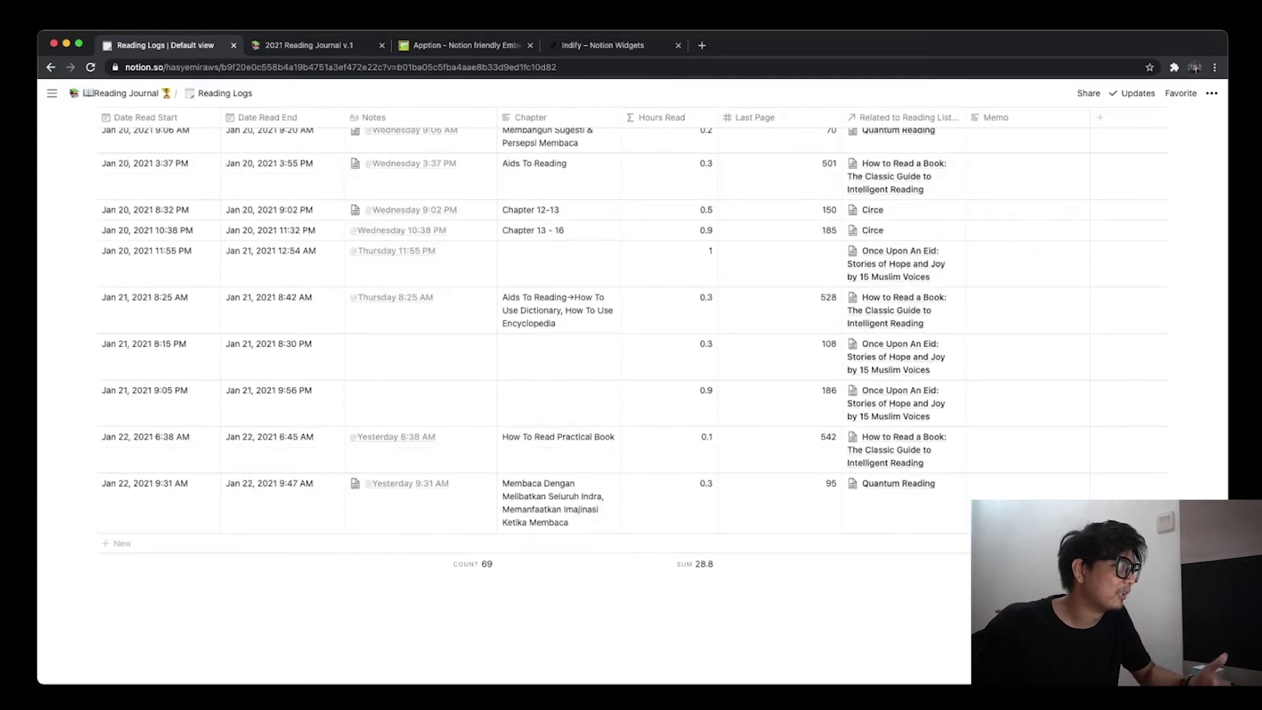
pyautogui.scroll(20, 631, 383)
# Return to the Reading Journal page, open Circe from CURRENT READS as a full page and look through its properties and Reading Logs table
pyautogui.press('super+bracketleft')
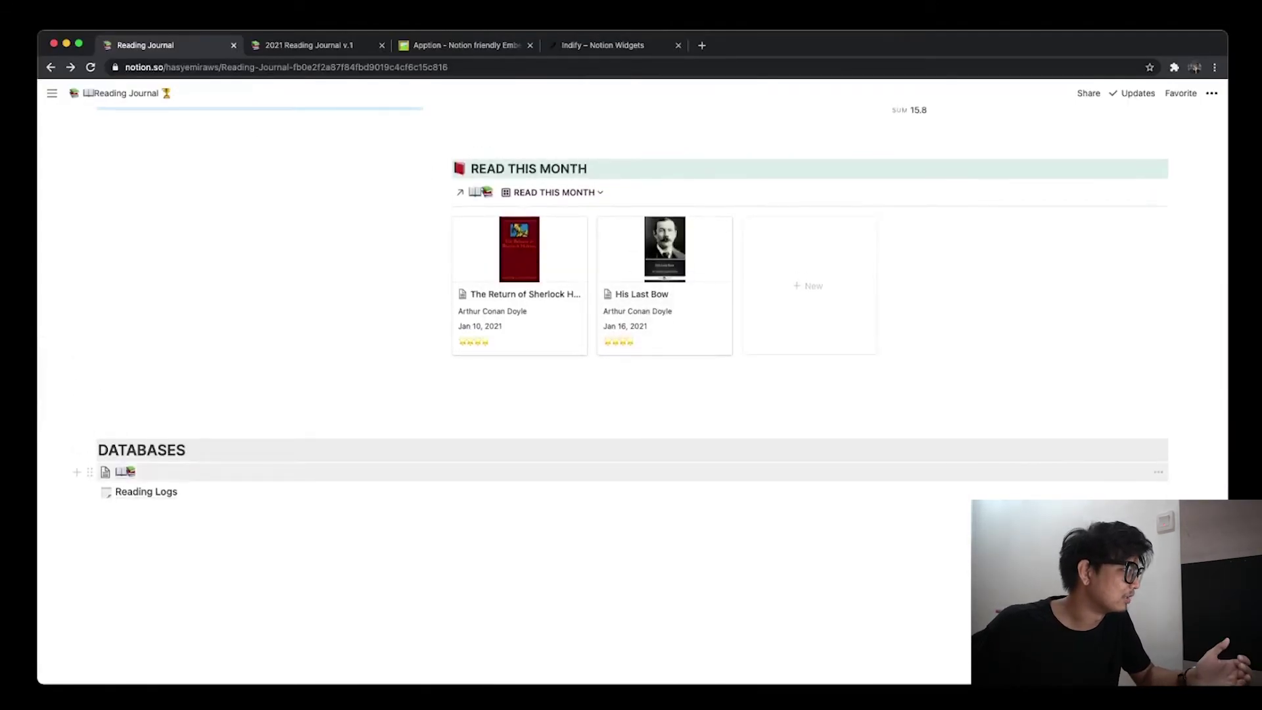
pyautogui.scroll(5, 197, 407)
pyautogui.scroll(2, 661, 396)
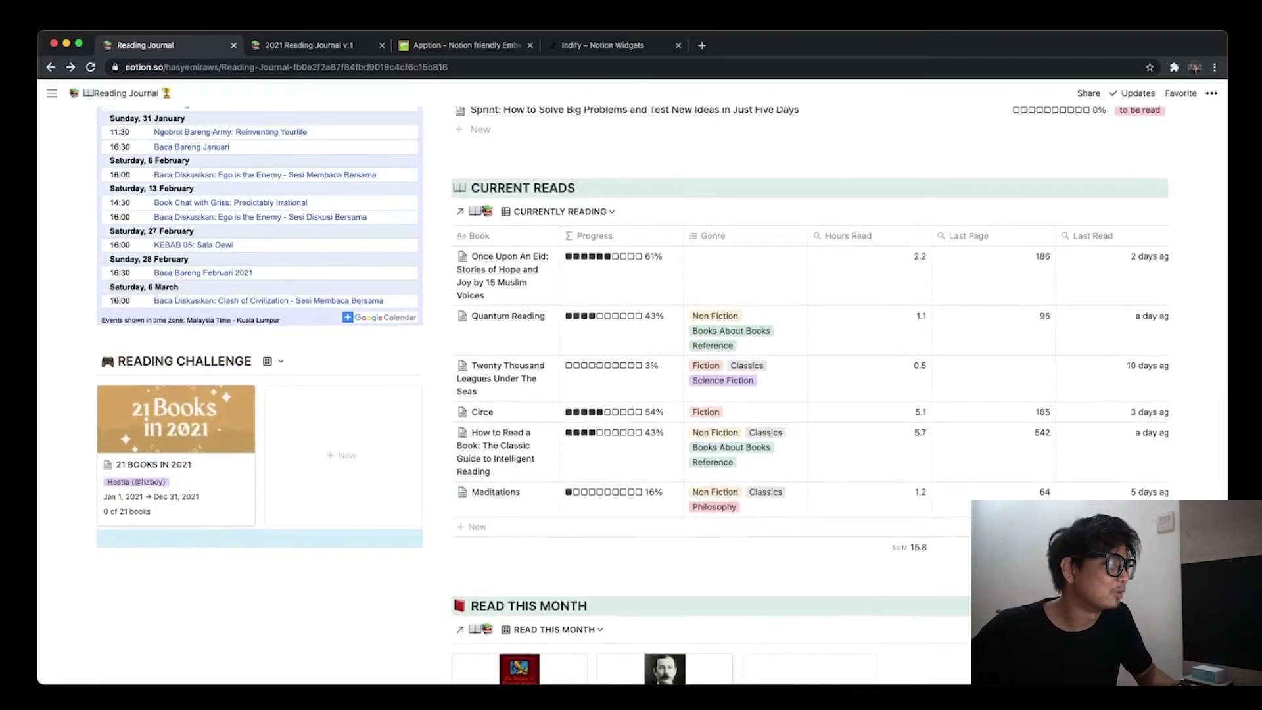
pyautogui.scroll(1, 661, 396)
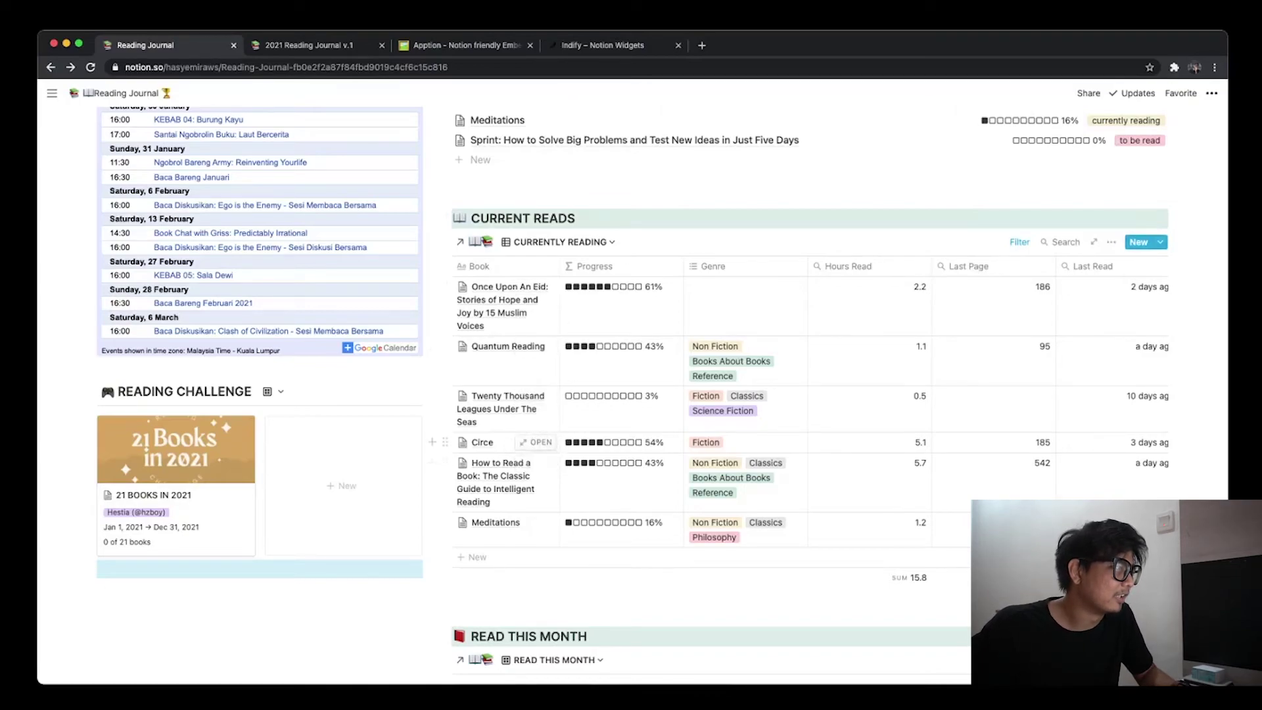
pyautogui.click(536, 441)
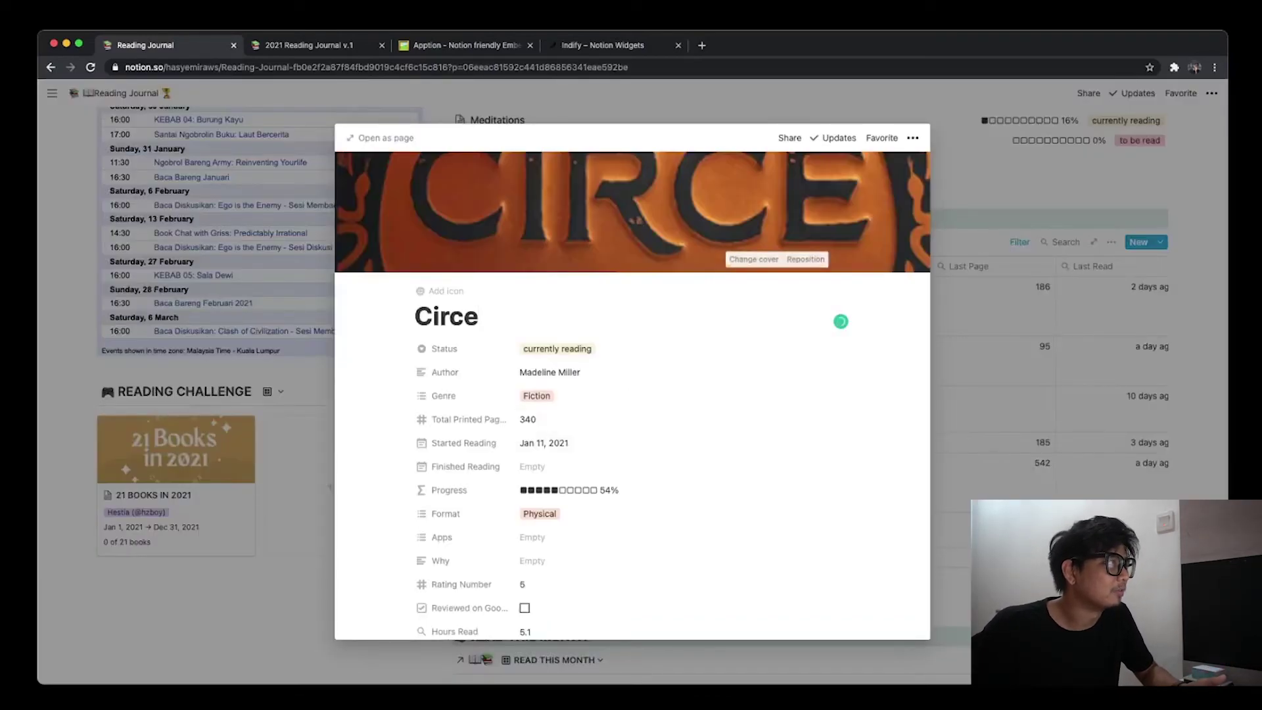
pyautogui.press('super+Return')
pyautogui.scroll(-10, 634, 205)
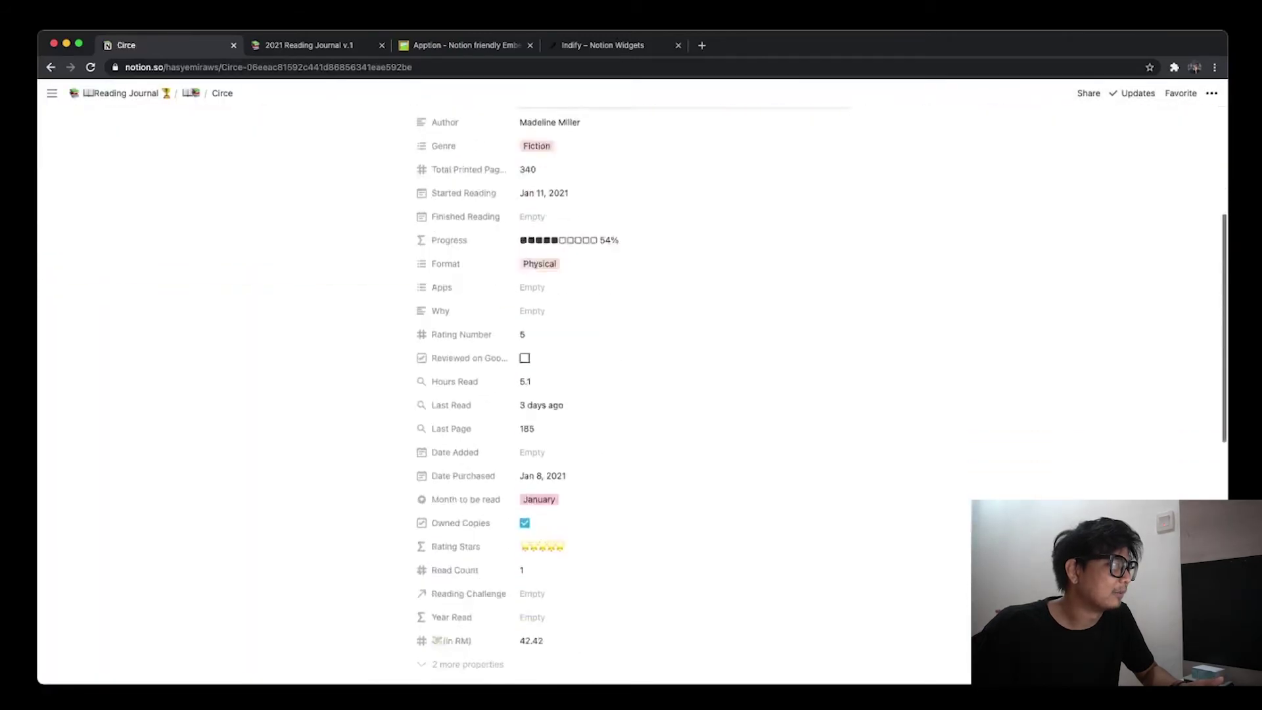
pyautogui.scroll(-3, 633, 394)
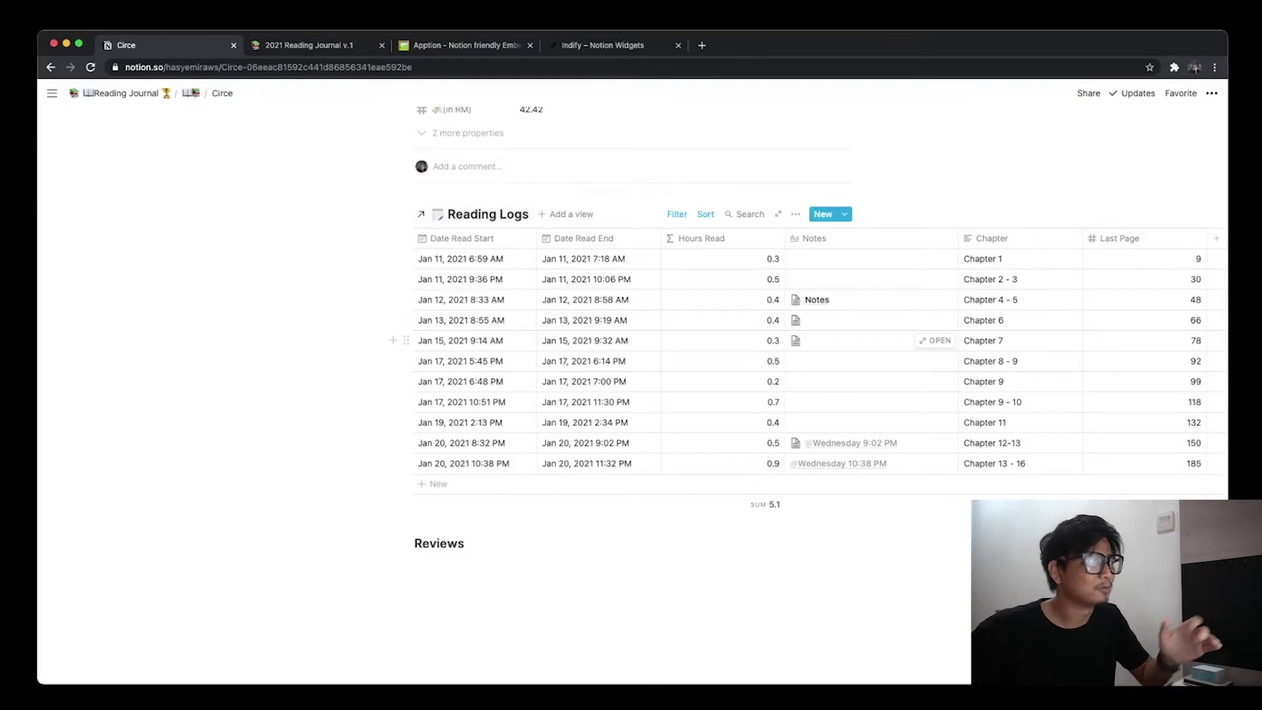
# View the source database of Circe's linked Reading Logs, return to Circe and review its properties and log entries
pyautogui.click(421, 214)
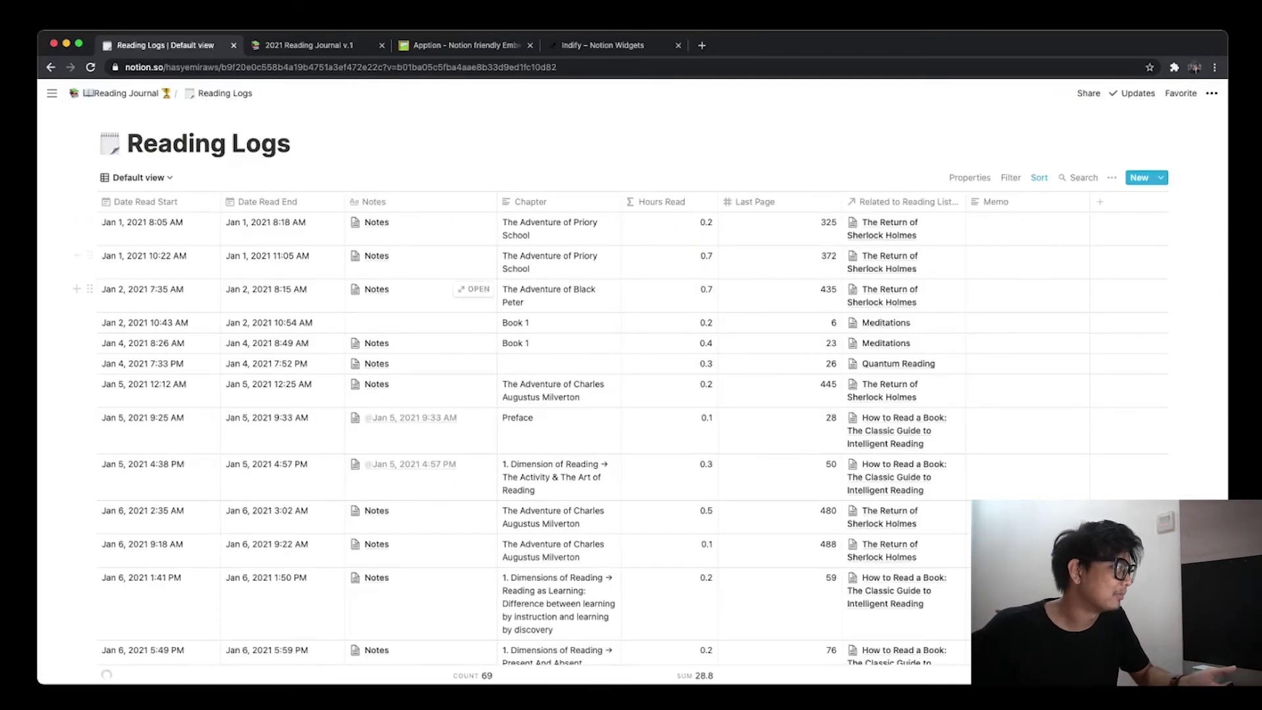
pyautogui.press('super+bracketleft')
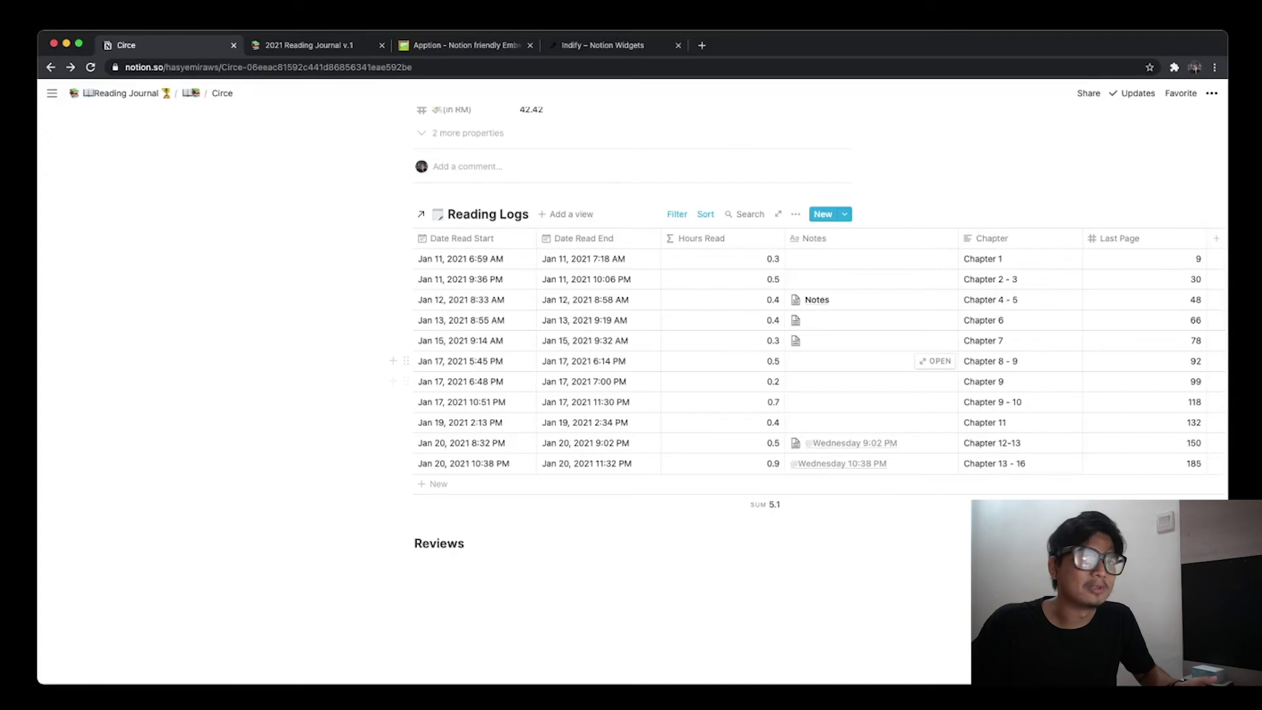
pyautogui.scroll(8, 631, 395)
pyautogui.scroll(-4, 630, 394)
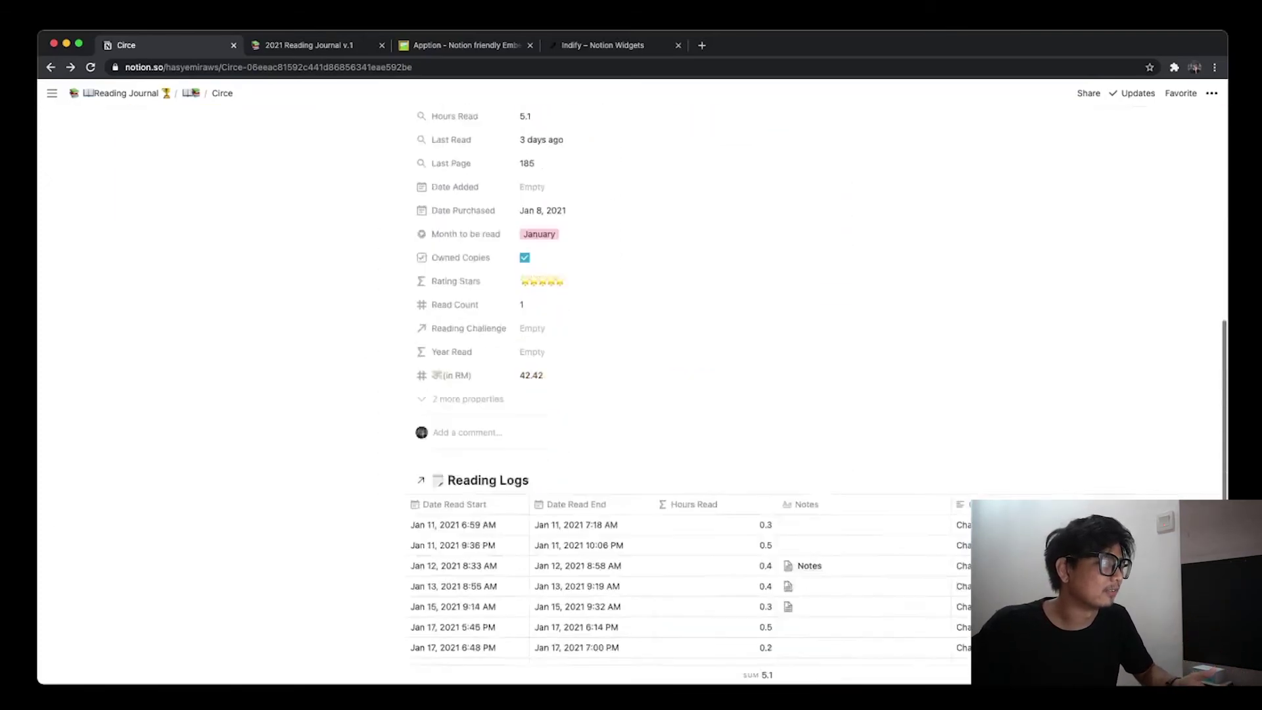
pyautogui.scroll(-5, 630, 394)
pyautogui.scroll(1, 631, 394)
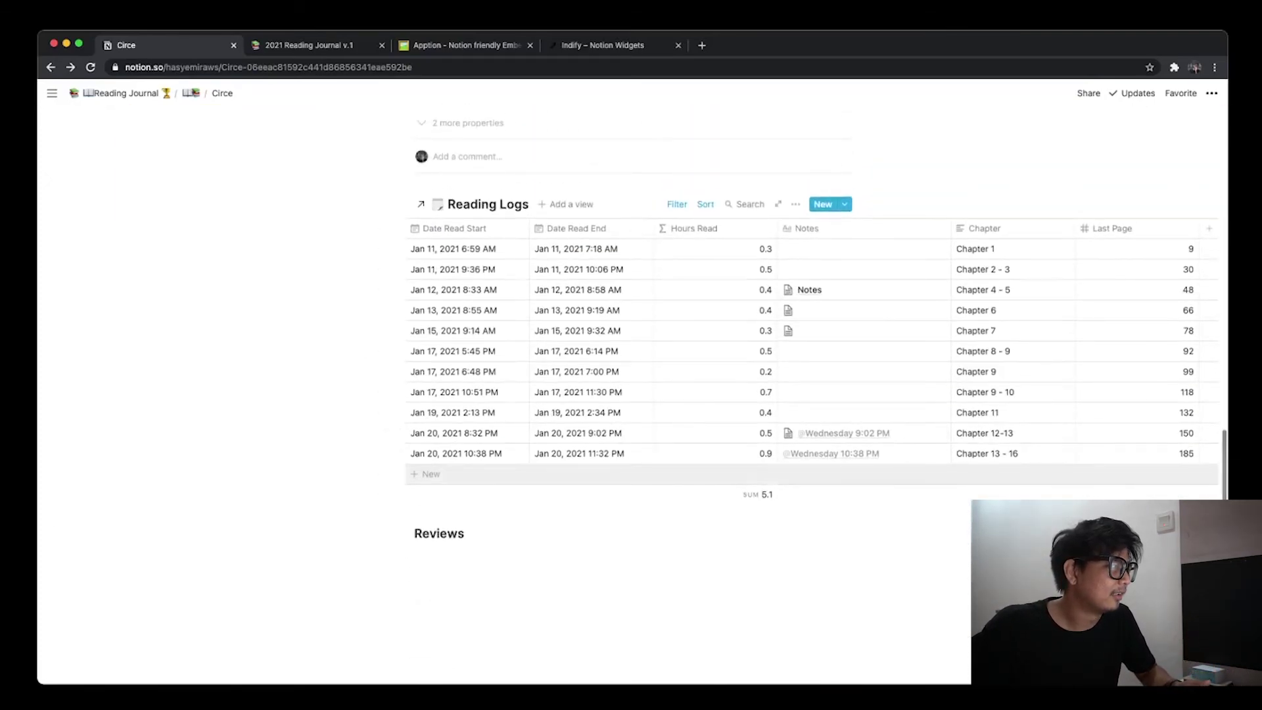
# Add a blank entry to Circe's Reading Logs and view the date options of its Date Read Start without setting one
pyautogui.click(429, 474)
pyautogui.press('Escape')
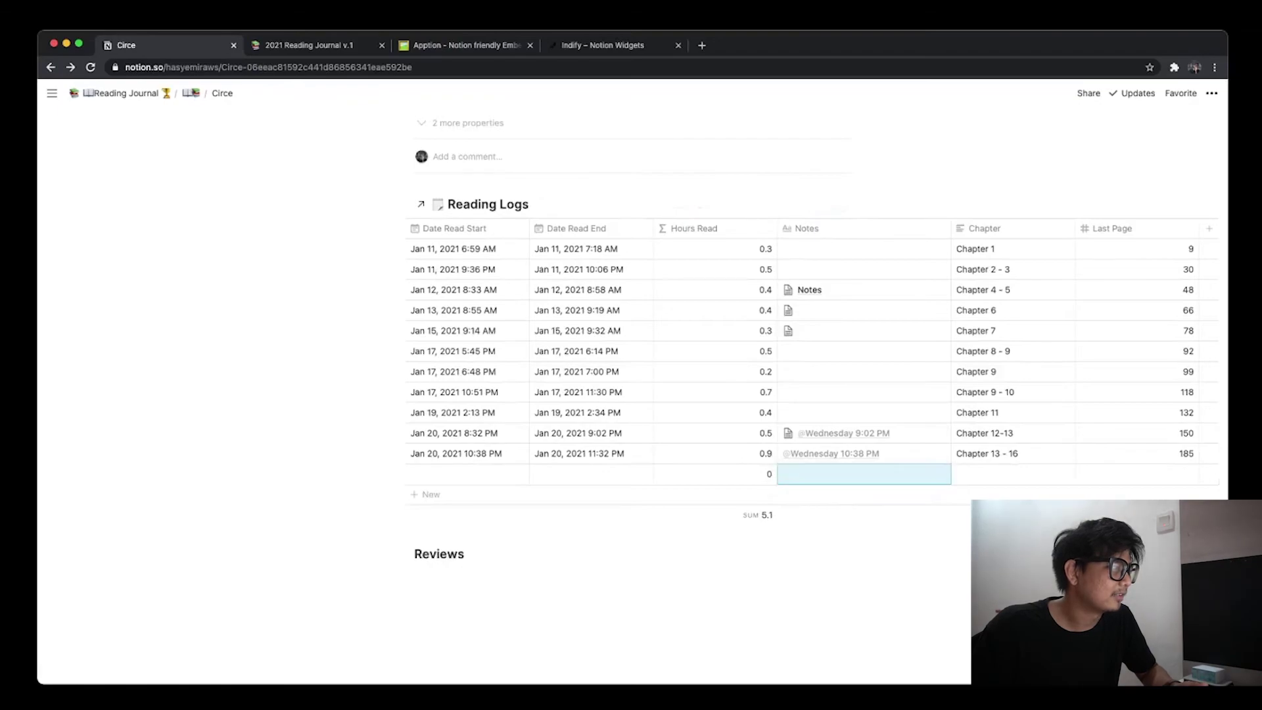
pyautogui.click(467, 474)
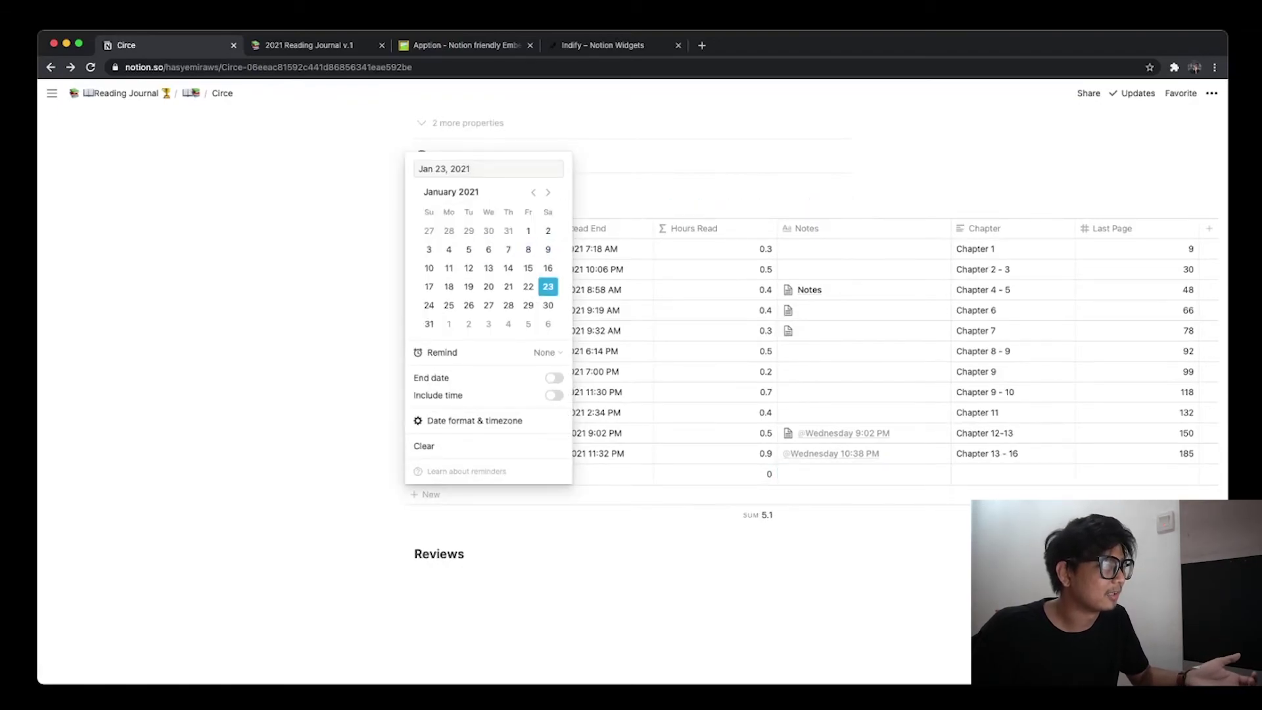
pyautogui.press('Escape')
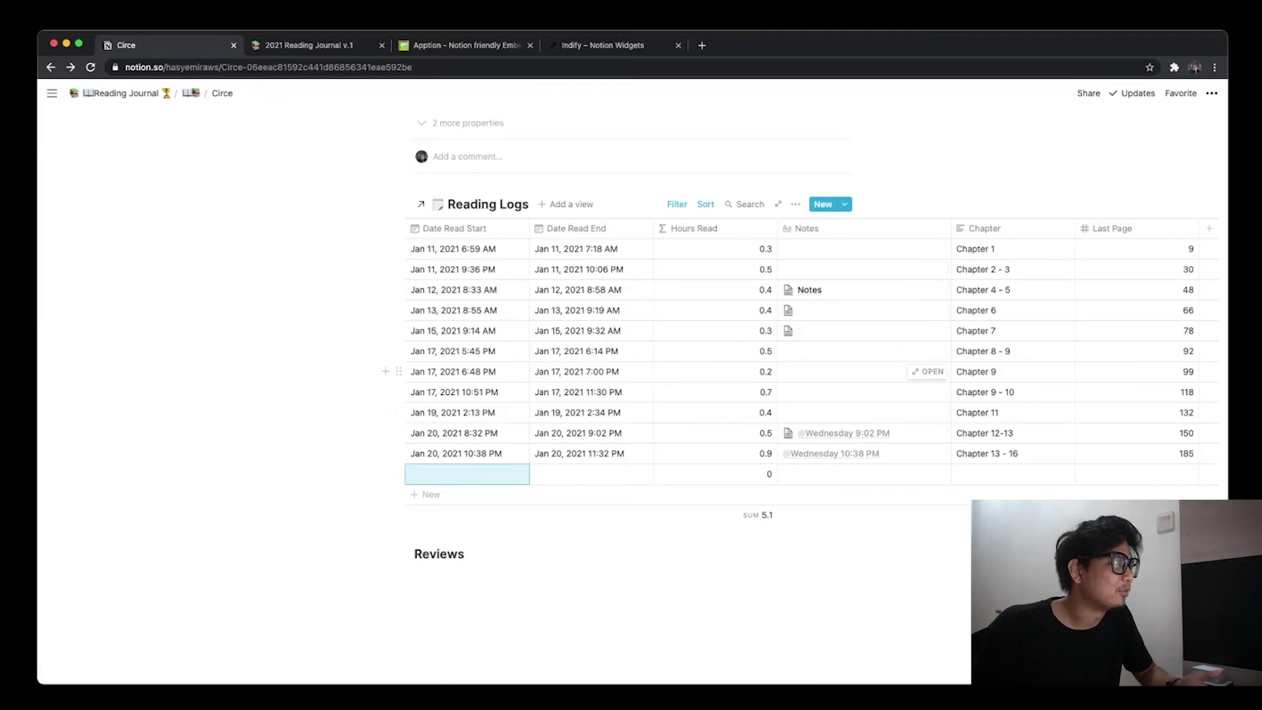
# Return to the Reading Journal page and open How to Read a Book from CURRENT READS as a full page, at its Reading Logs
pyautogui.hscroll(-5, 854, 372)
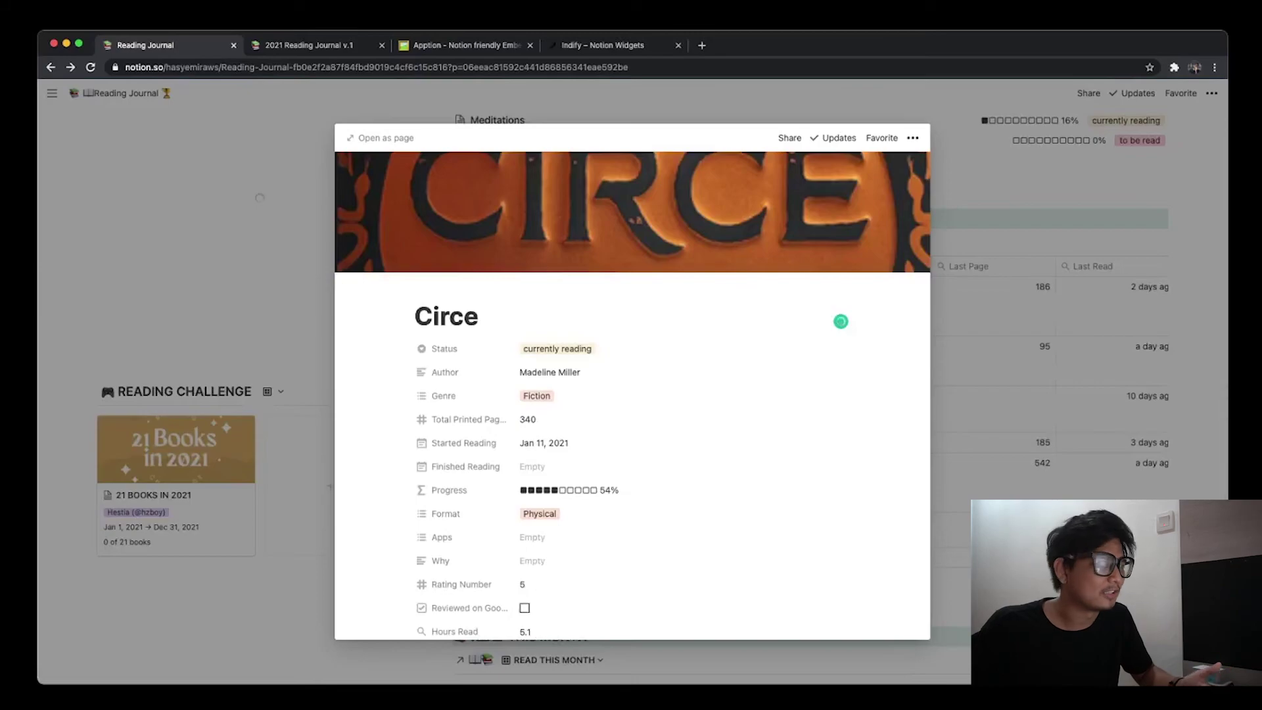
pyautogui.press('Escape')
pyautogui.scroll(-1, 657, 395)
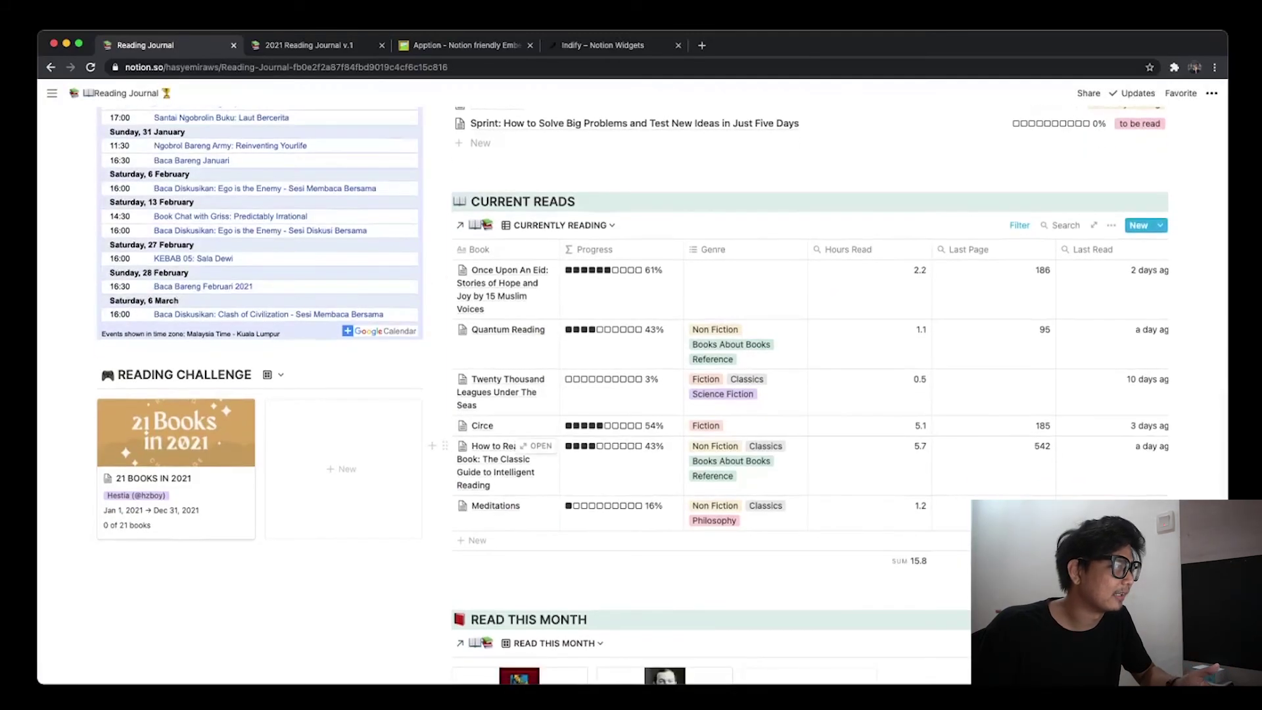
pyautogui.click(536, 445)
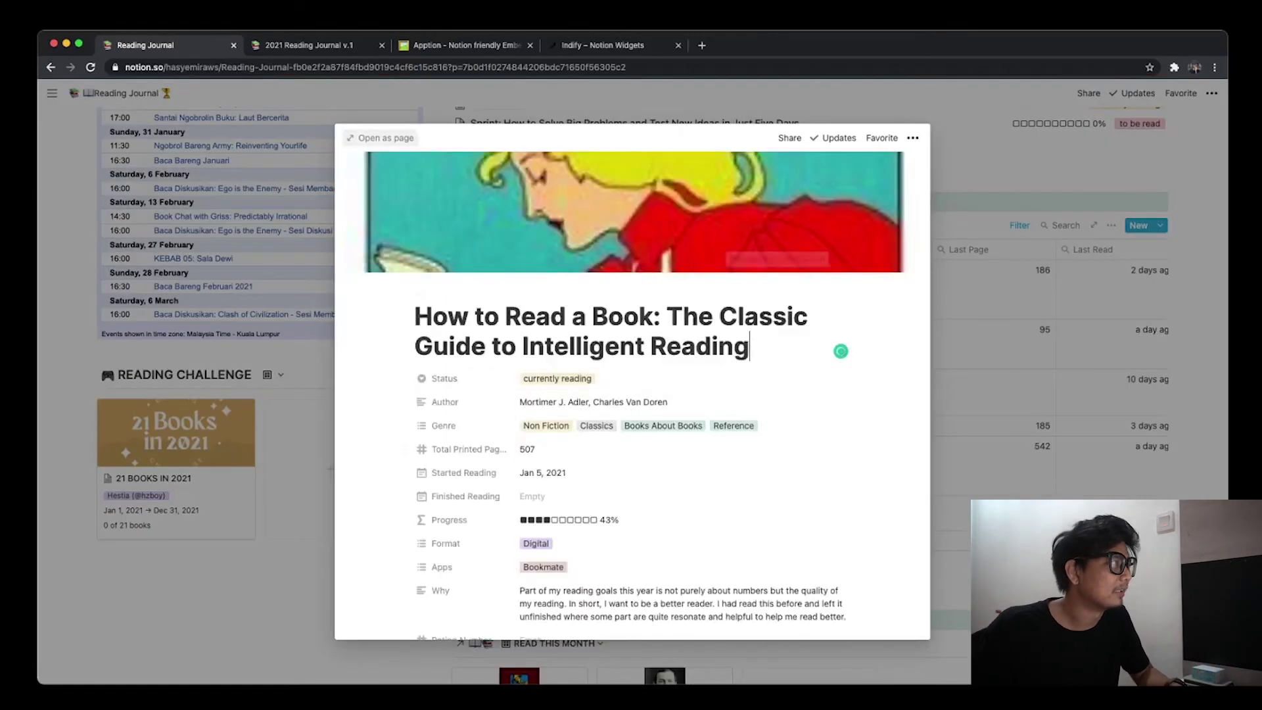
pyautogui.click(379, 137)
pyautogui.scroll(-10, 657, 395)
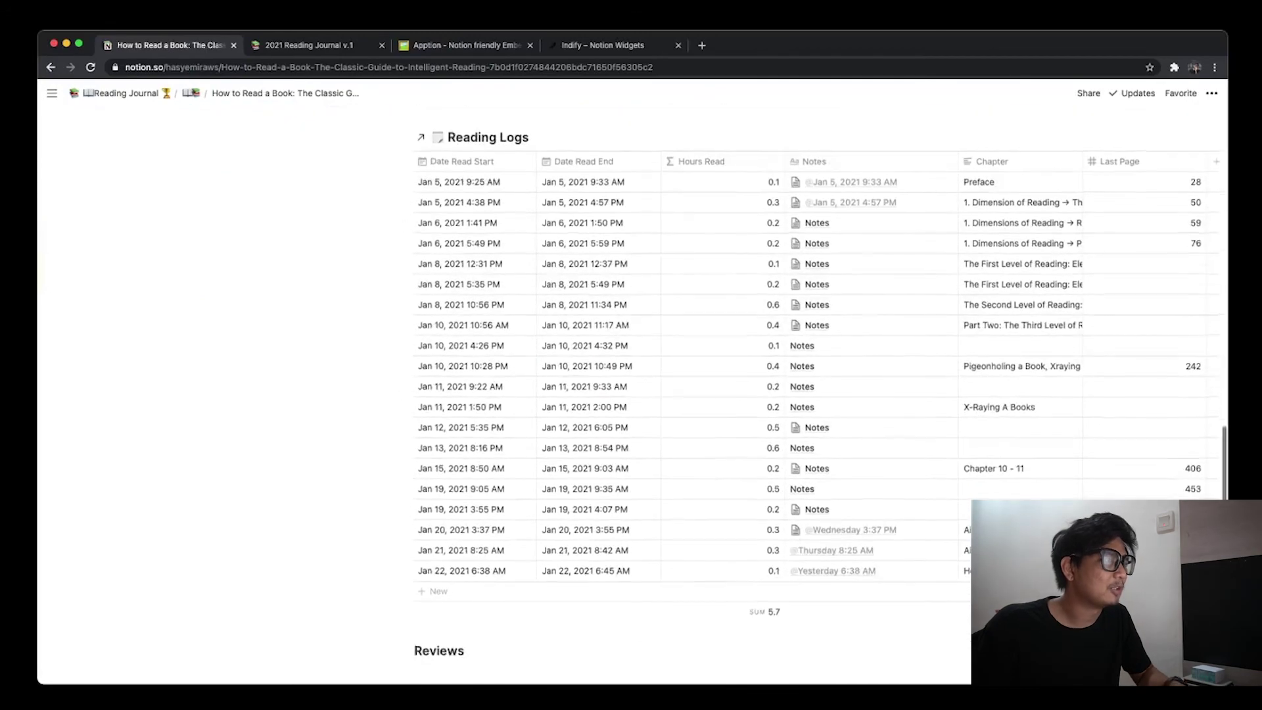
# Extend the Reviews heading below the book's Reading Logs to "Reviews & Wrapup"
pyautogui.scroll(-3, 657, 395)
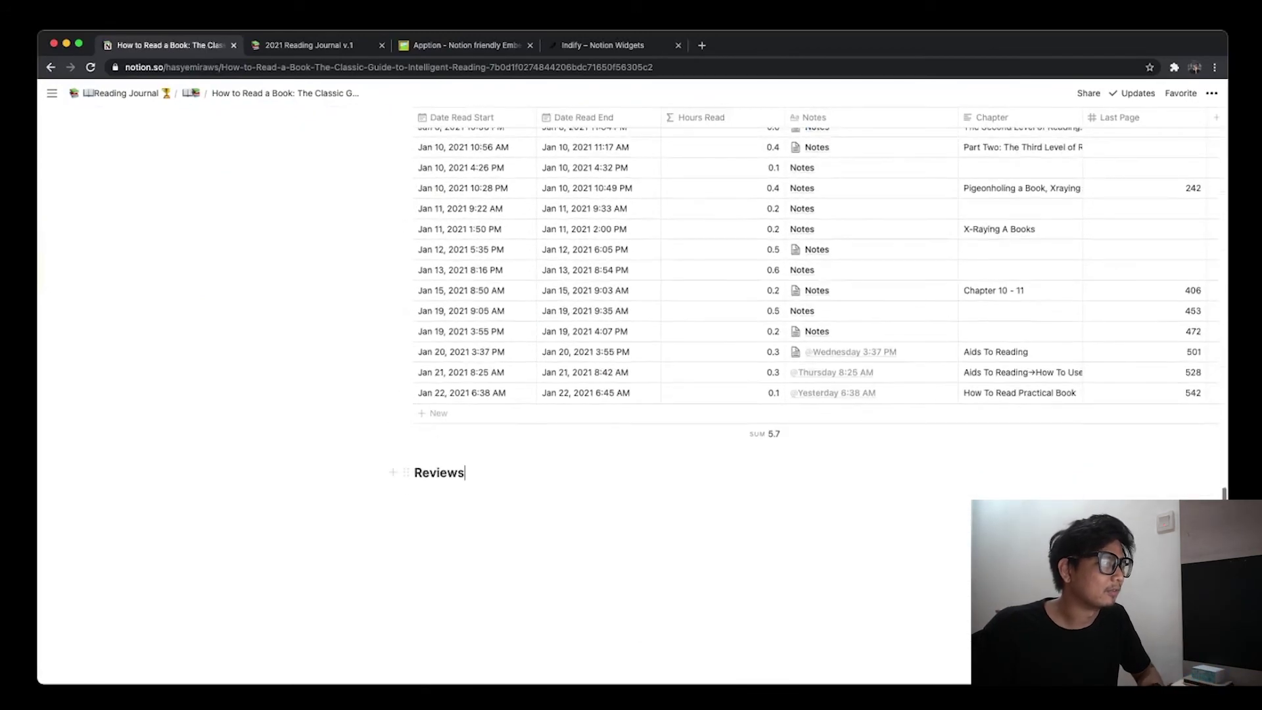
pyautogui.write('&')
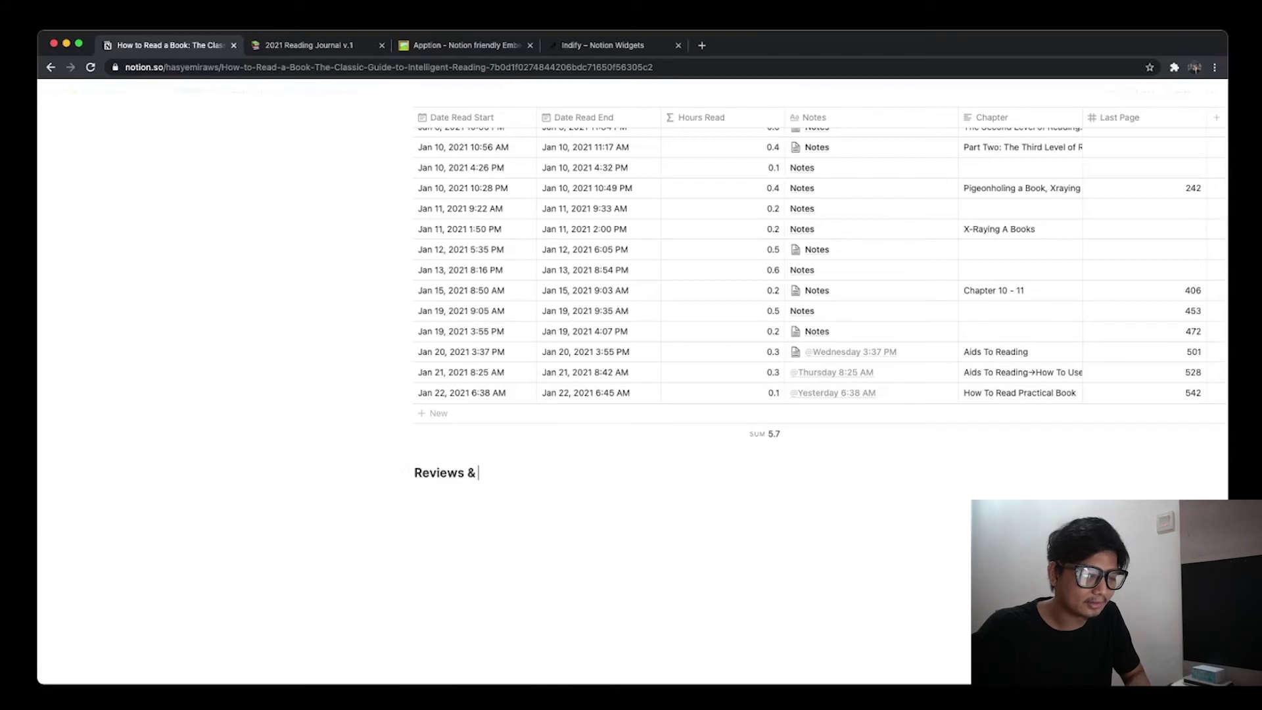
pyautogui.write(' Wrapup')
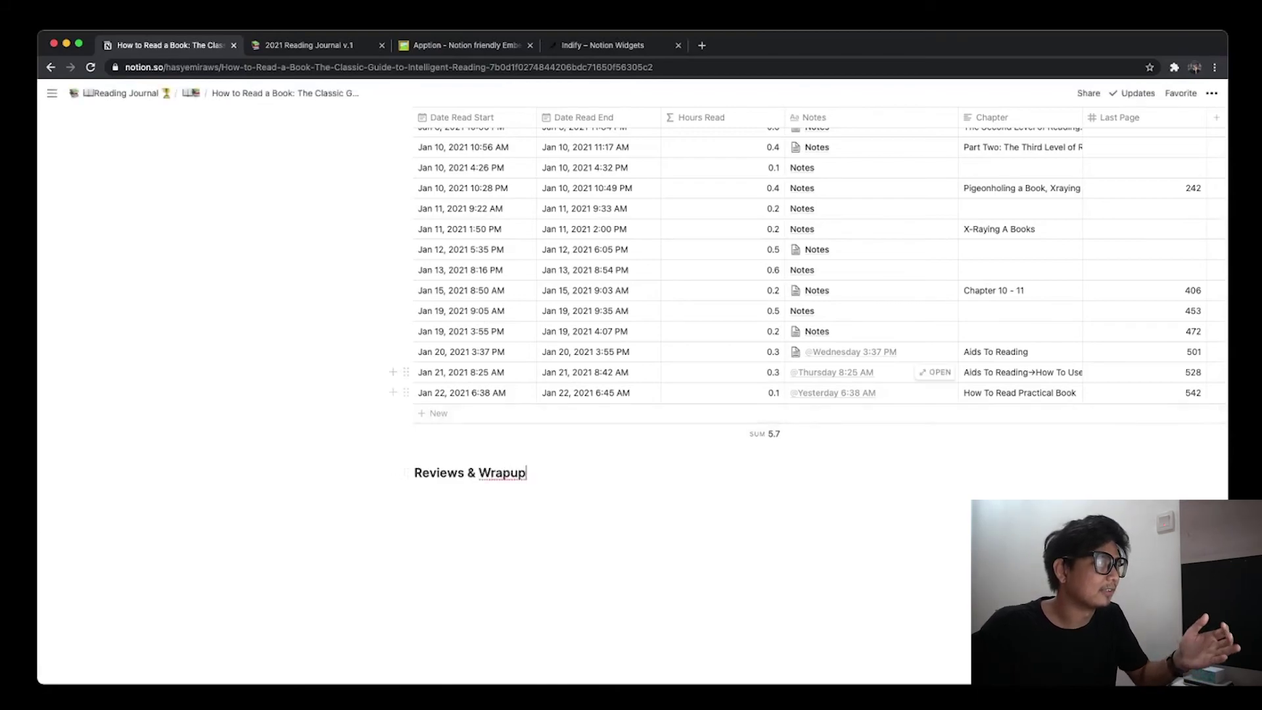
# Open the notes of the Jan 6, 2021 5:49 PM log entry, read through them, close them and look over the book's log table
pyautogui.scroll(4, 788, 395)
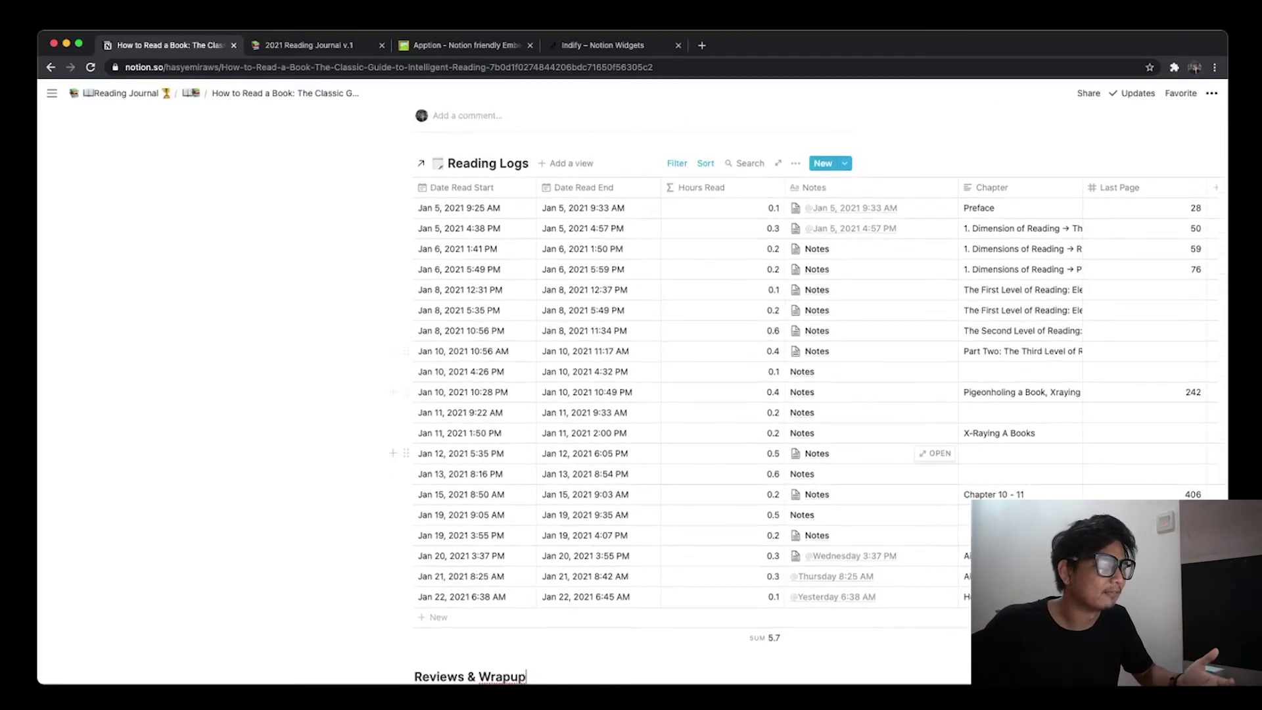
pyautogui.scroll(-1, 815, 394)
pyautogui.scroll(2, 814, 394)
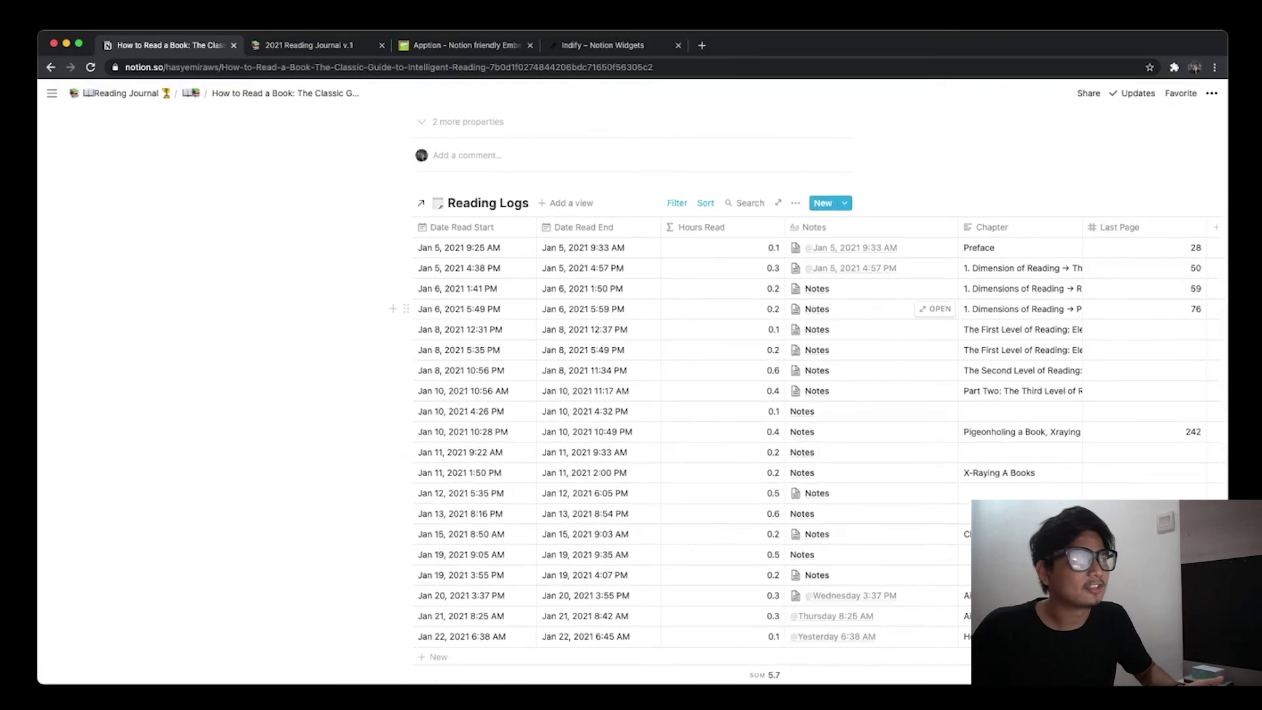
pyautogui.click(934, 308)
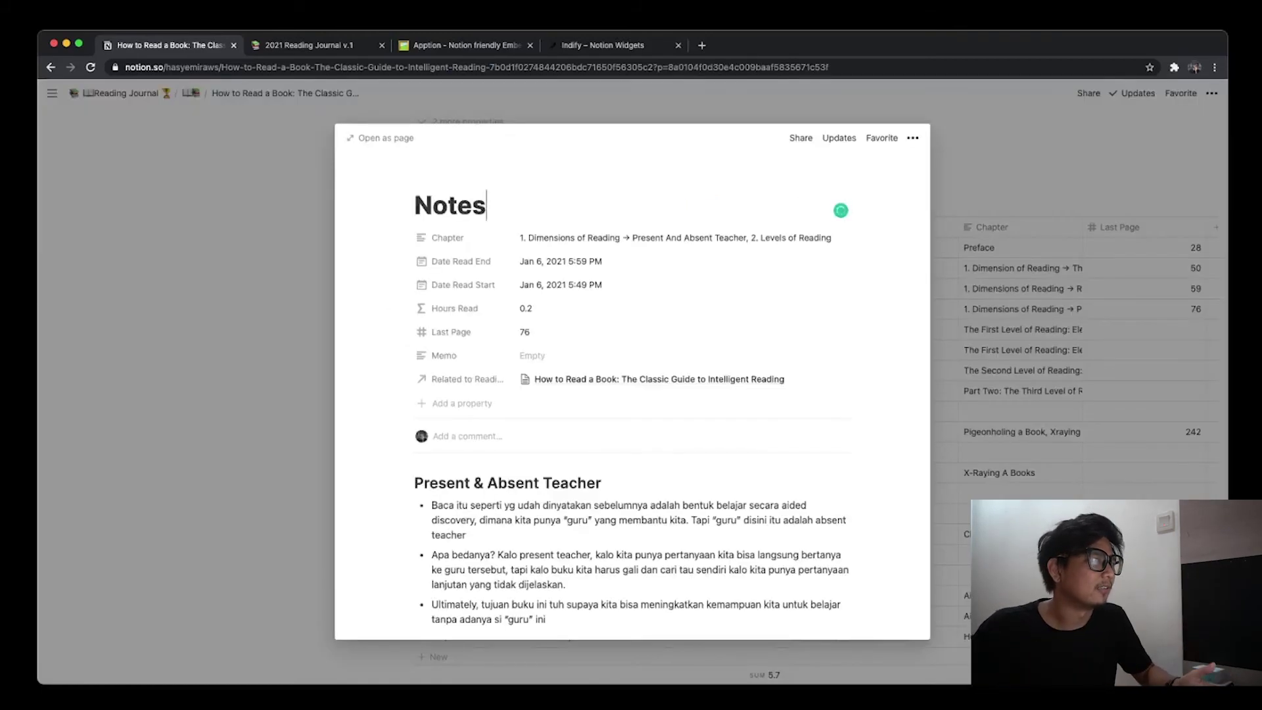
pyautogui.scroll(-6, 631, 394)
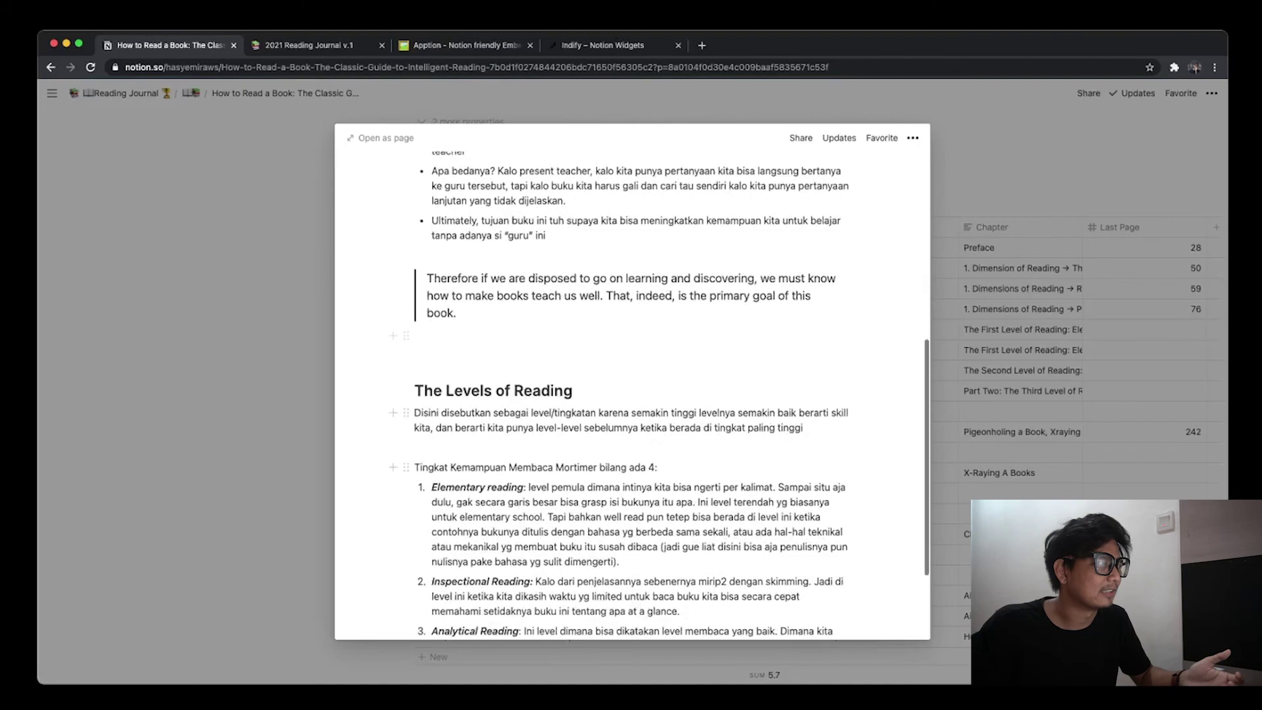
pyautogui.press('Escape')
pyautogui.scroll(-4, 814, 296)
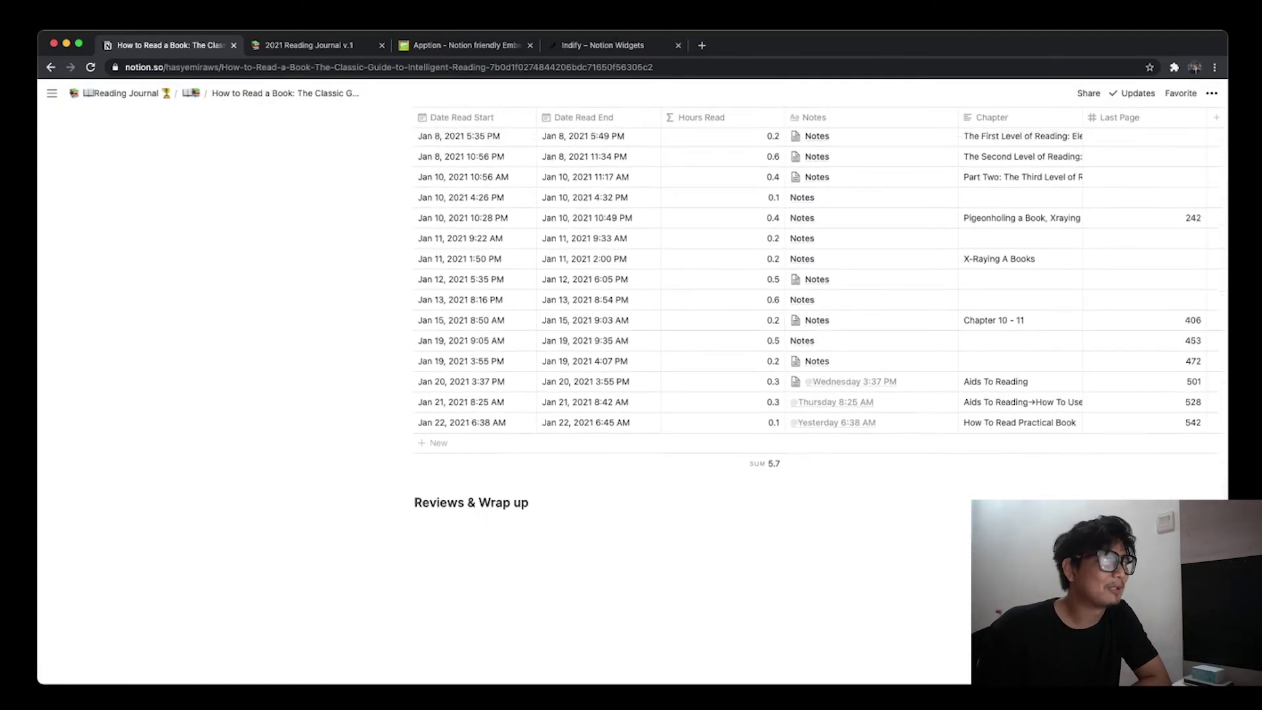
pyautogui.scroll(5, 815, 394)
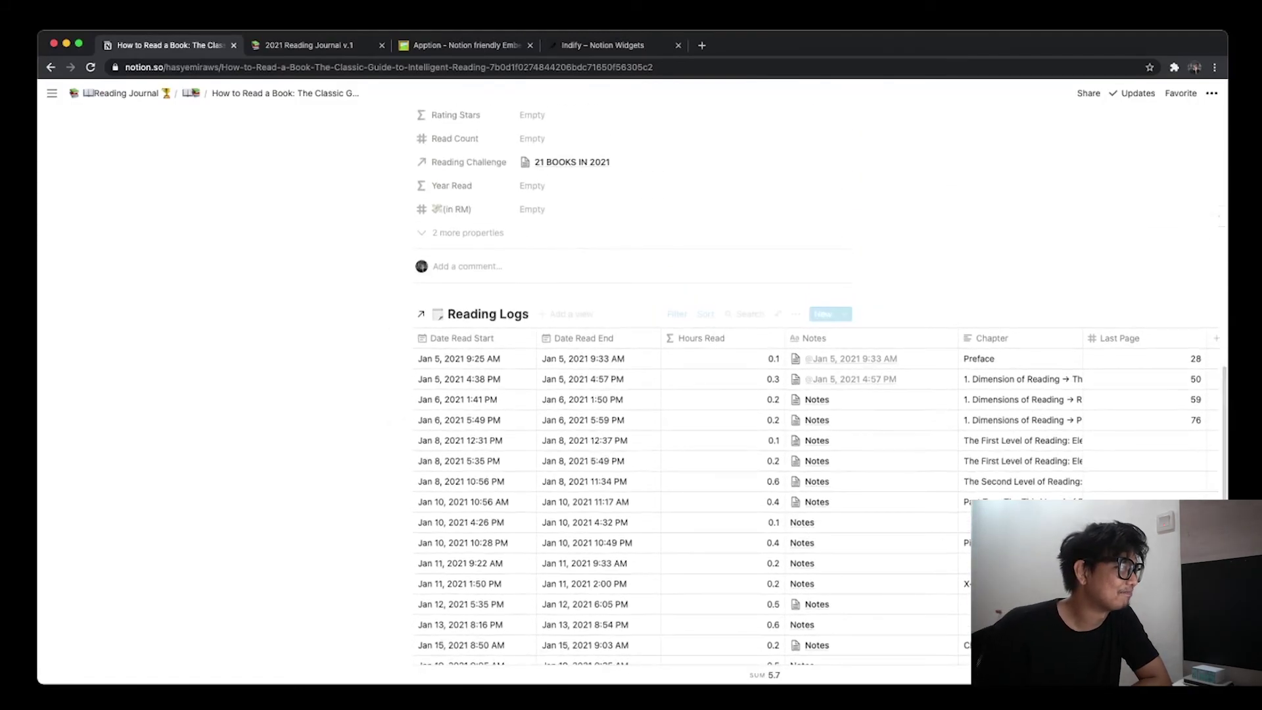
pyautogui.scroll(-3, 815, 395)
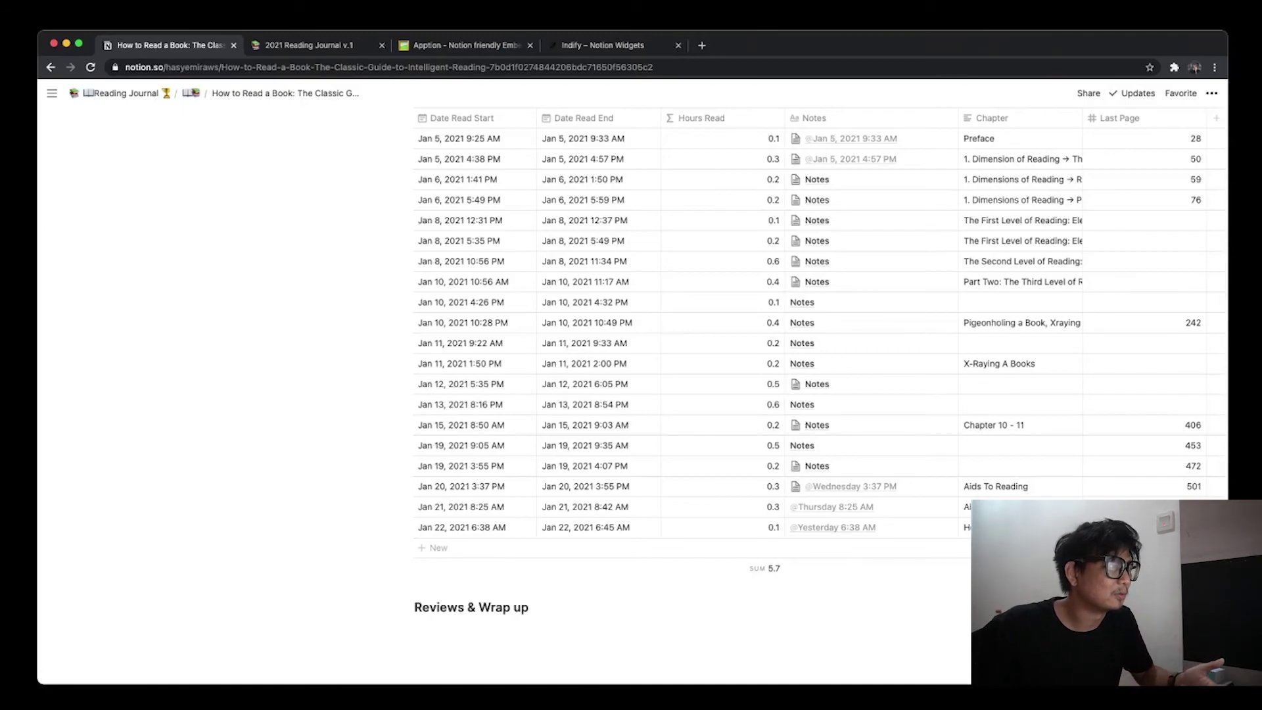
# Go back to the Reading Logs database and view the date and time settings of the first entry's Date Read Start
pyautogui.press('super+bracketleft')
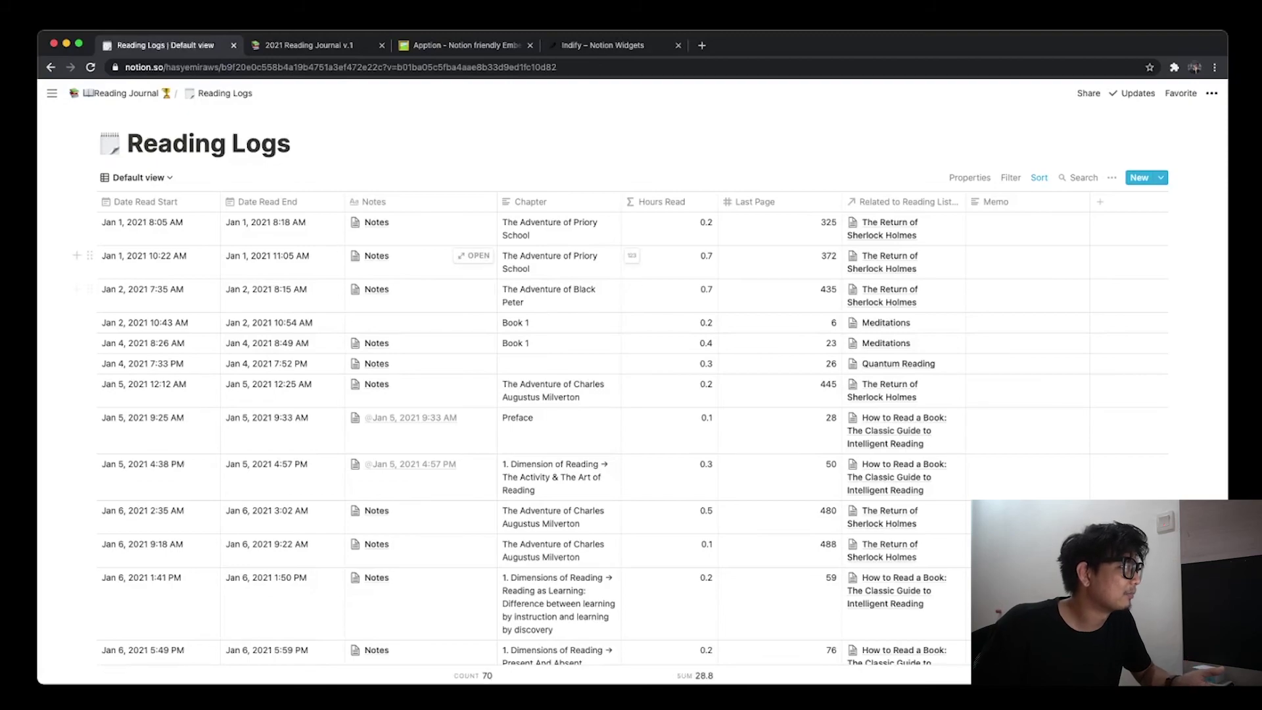
pyautogui.click(142, 222)
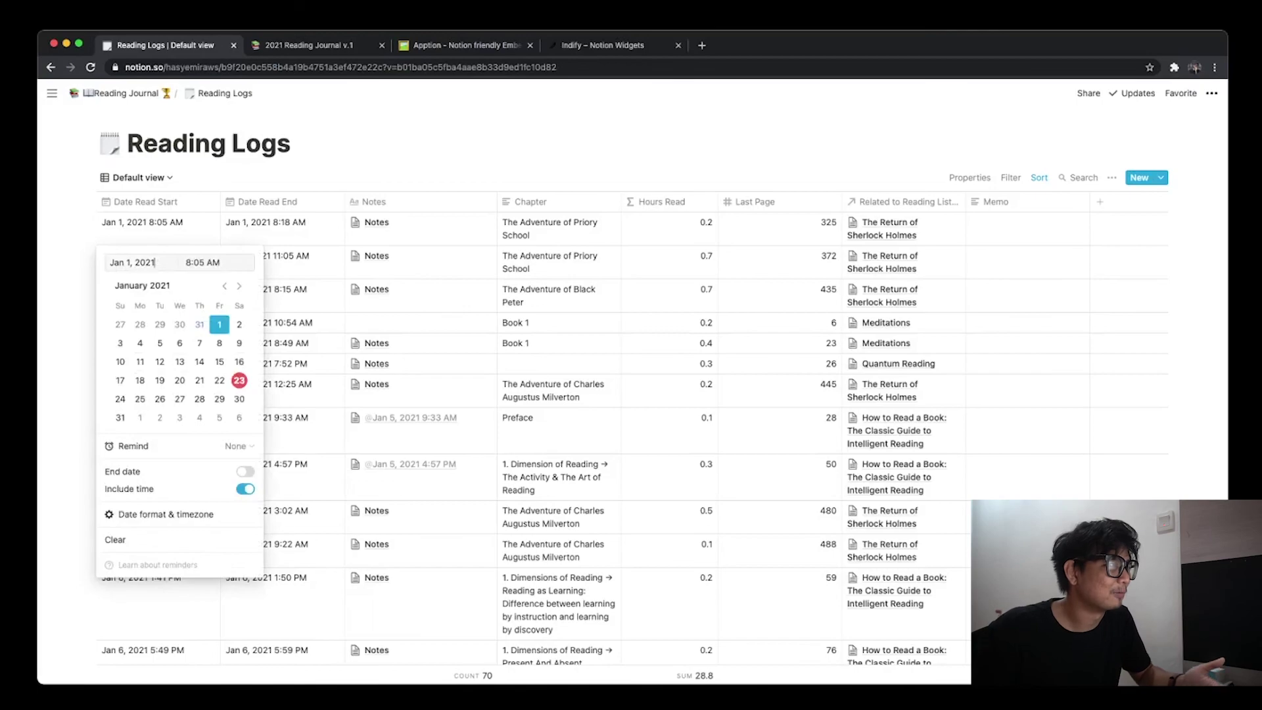
pyautogui.press('Escape')
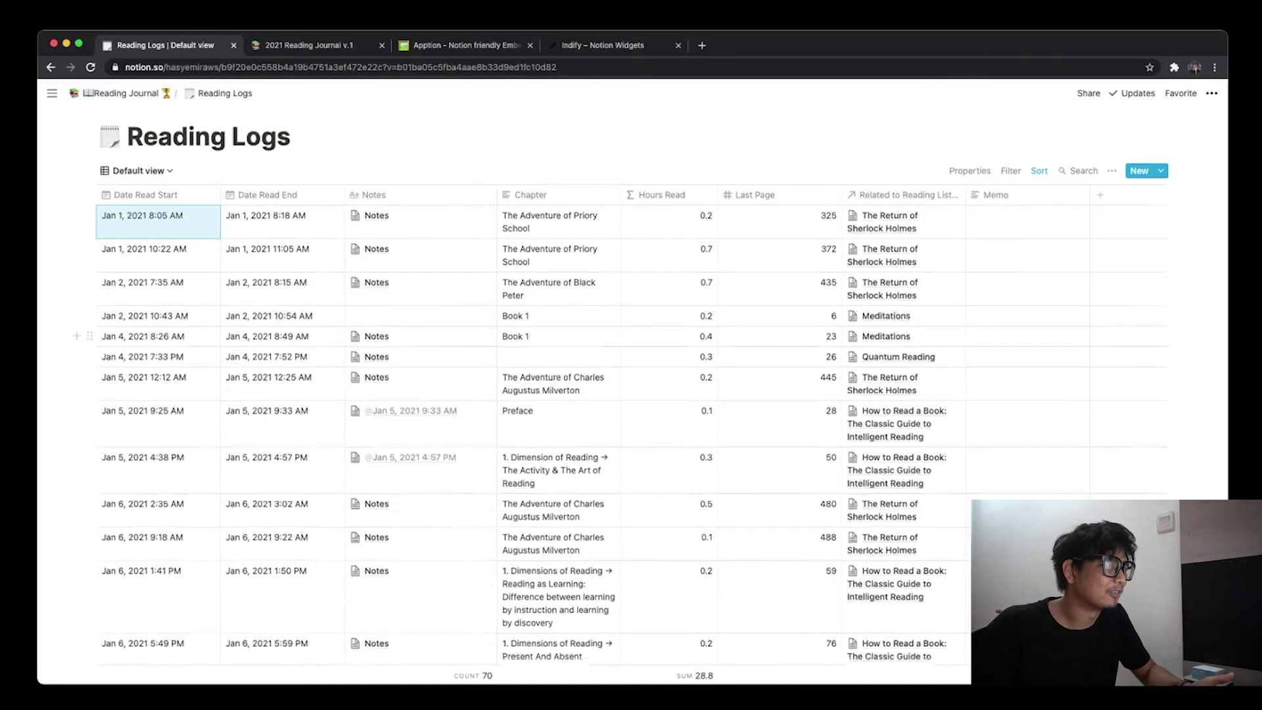
# Skim the Reading Logs entries, return to the Reading Journal page and view its 2021 Stats and Genre sections
pyautogui.scroll(-10, 657, 394)
pyautogui.scroll(10, 657, 394)
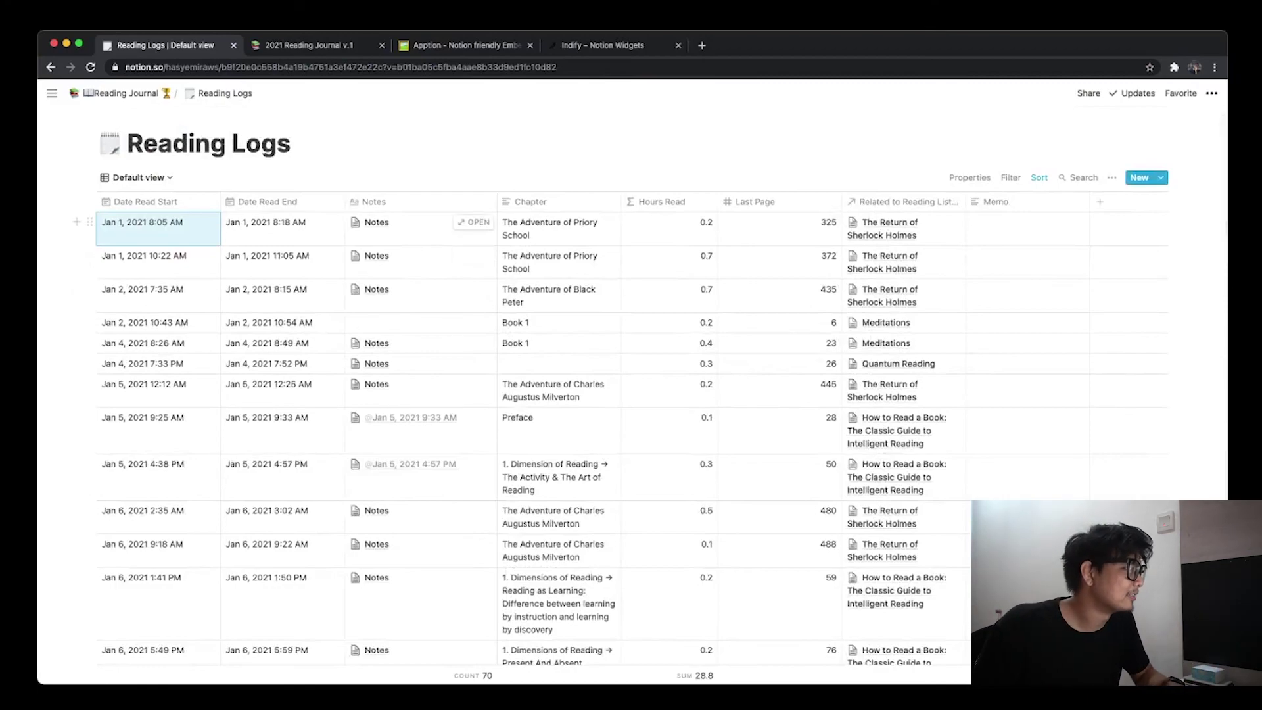
pyautogui.scroll(-2, 657, 394)
pyautogui.scroll(2, 657, 394)
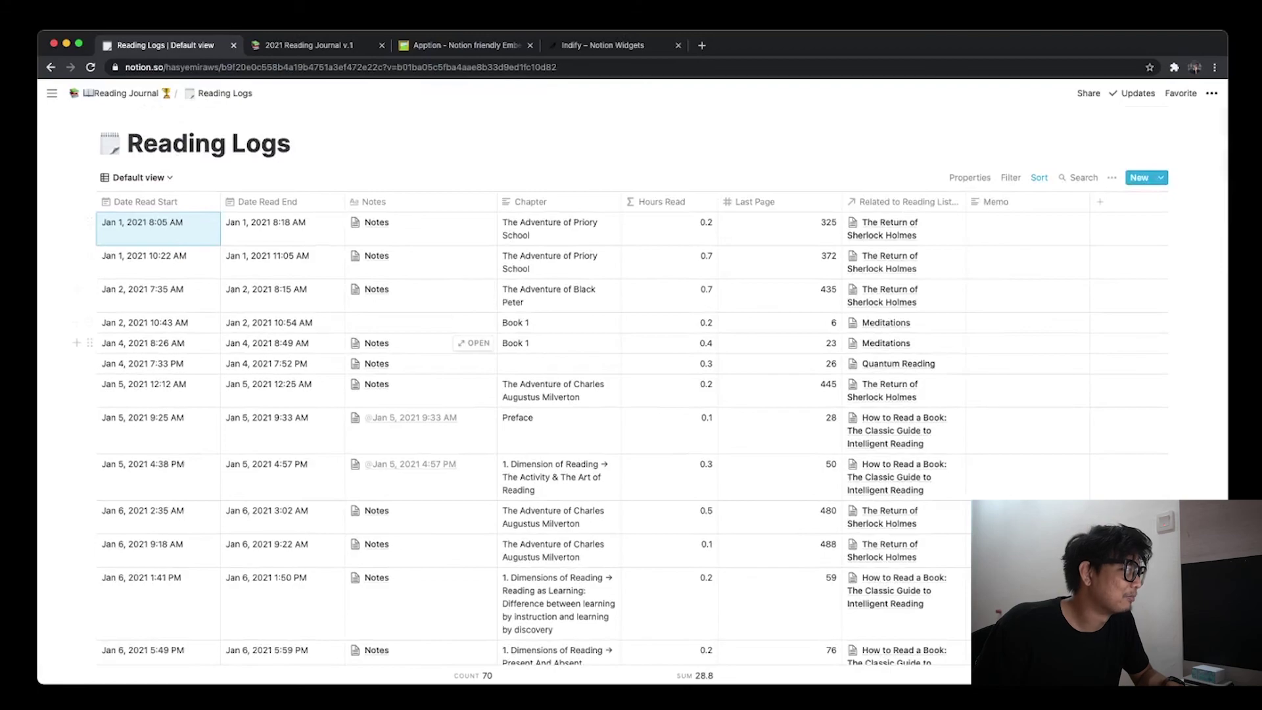
pyautogui.scroll(-5, 657, 395)
pyautogui.scroll(5, 657, 394)
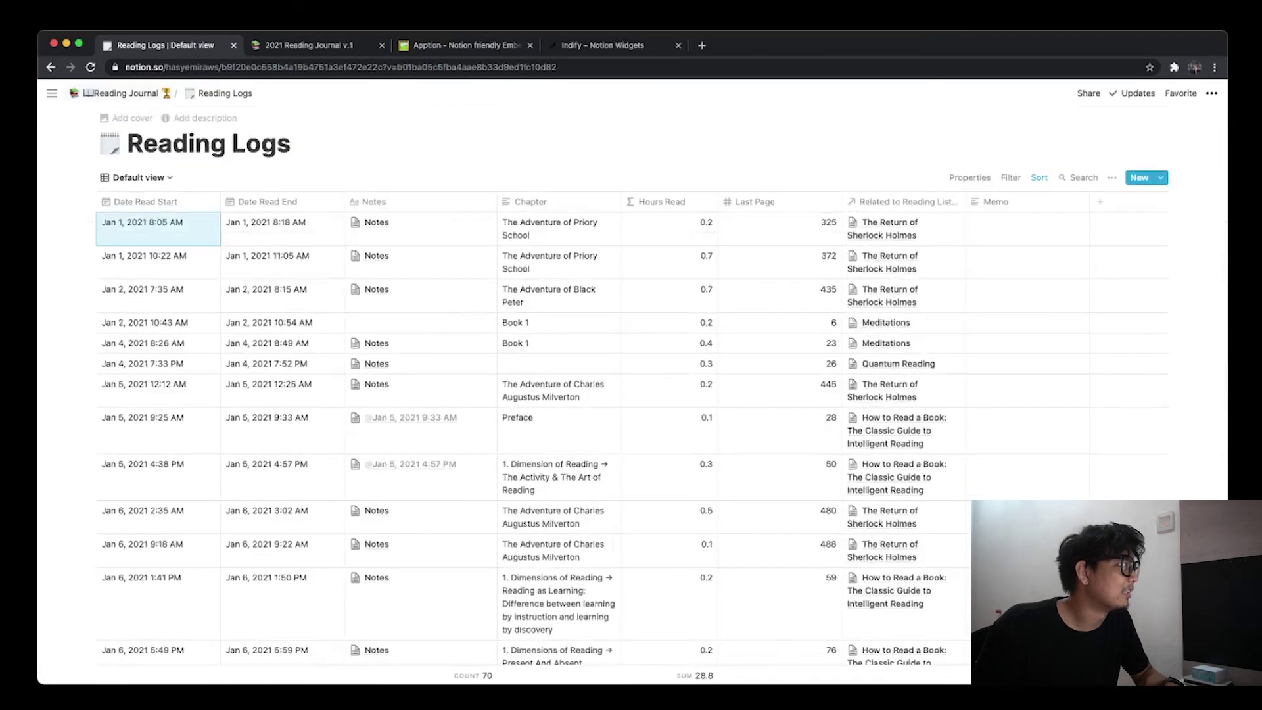
pyautogui.click(125, 93)
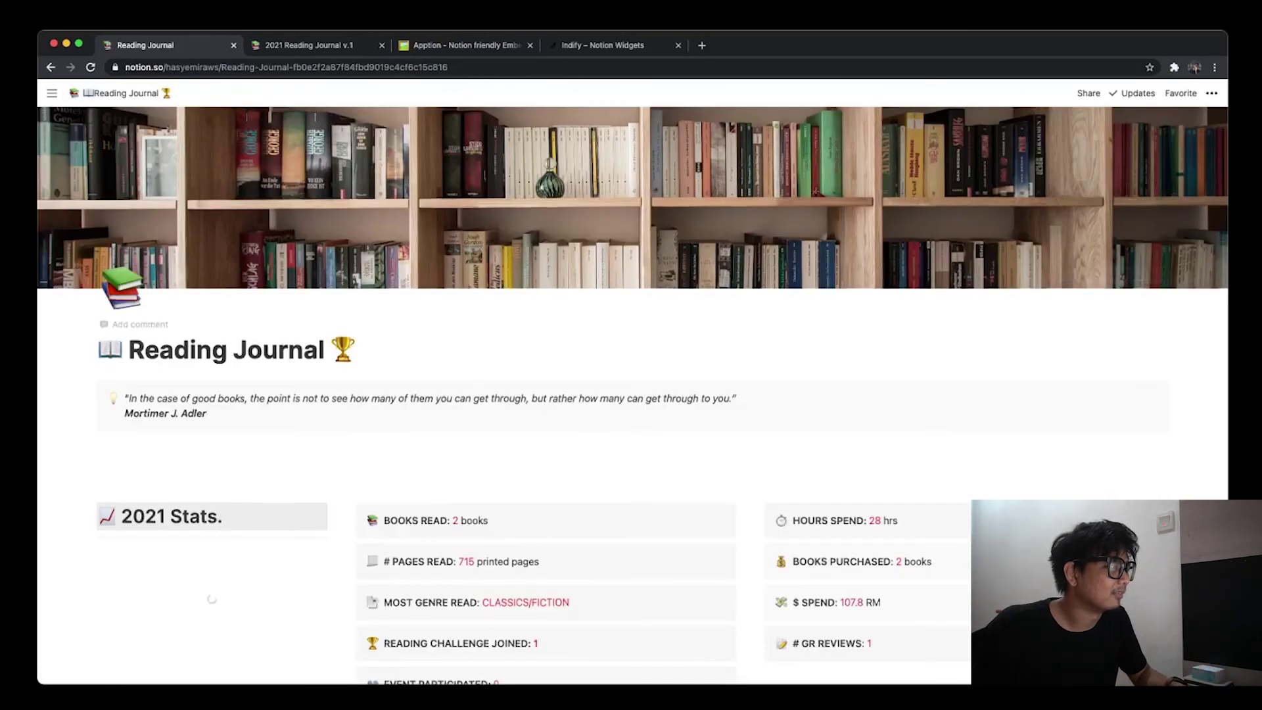
pyautogui.scroll(-6, 631, 394)
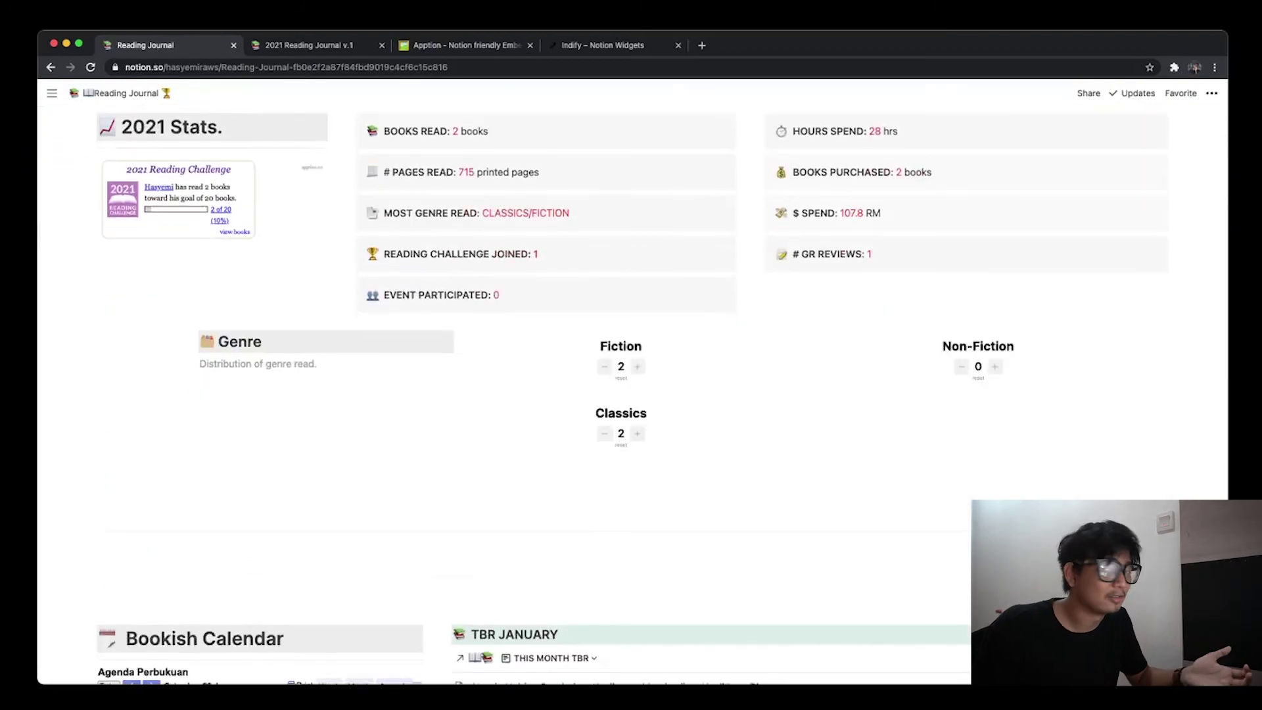